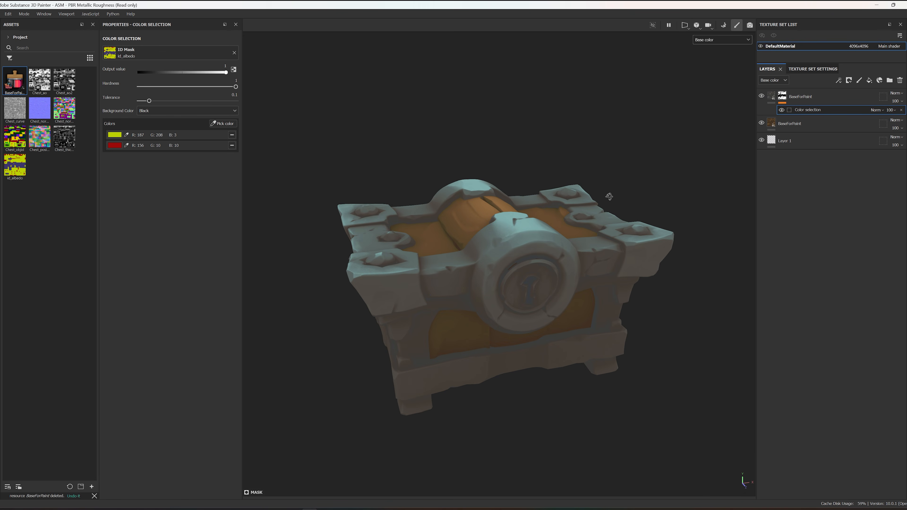
Step: Lower the Remap Level Mid of the masked grey BaseForPaint layer to about 0.4 and slightly darken its Color 5
{"action": "left_click", "coordinate": [772, 96]}
{"action": "left_click_drag", "start_coordinate": [174, 396], "coordinate": [169, 396]}
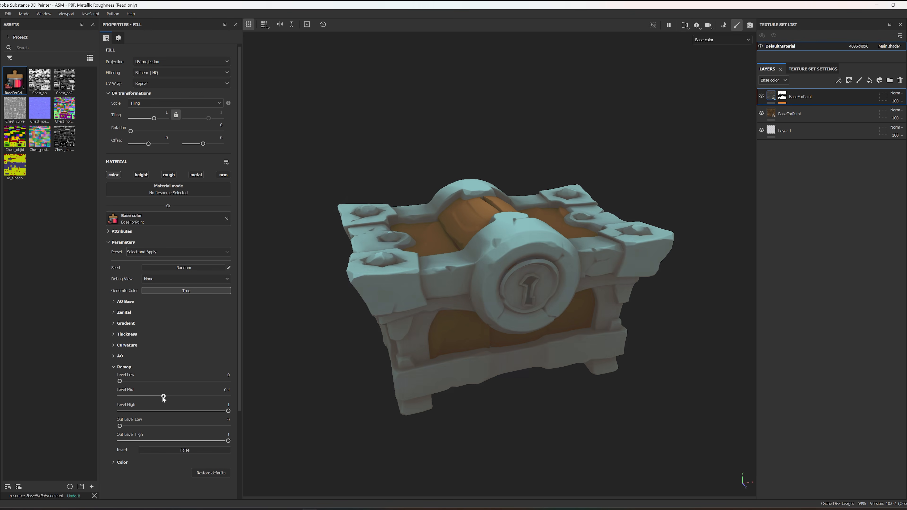
{"action": "left_click", "coordinate": [113, 462]}
{"action": "scroll", "coordinate": [118, 462], "scroll_direction": "down", "scroll_amount": 5}
{"action": "left_click", "coordinate": [180, 462]}
{"action": "left_click_drag", "start_coordinate": [202, 196], "coordinate": [201, 200]}
{"action": "left_click", "coordinate": [269, 154]}
Step: Lower the Remap Level Mid slightly on the unmasked brown BaseForPaint layer
{"action": "left_click", "coordinate": [800, 113]}
{"action": "left_click", "coordinate": [114, 257]}
{"action": "left_click_drag", "start_coordinate": [177, 288], "coordinate": [173, 288]}
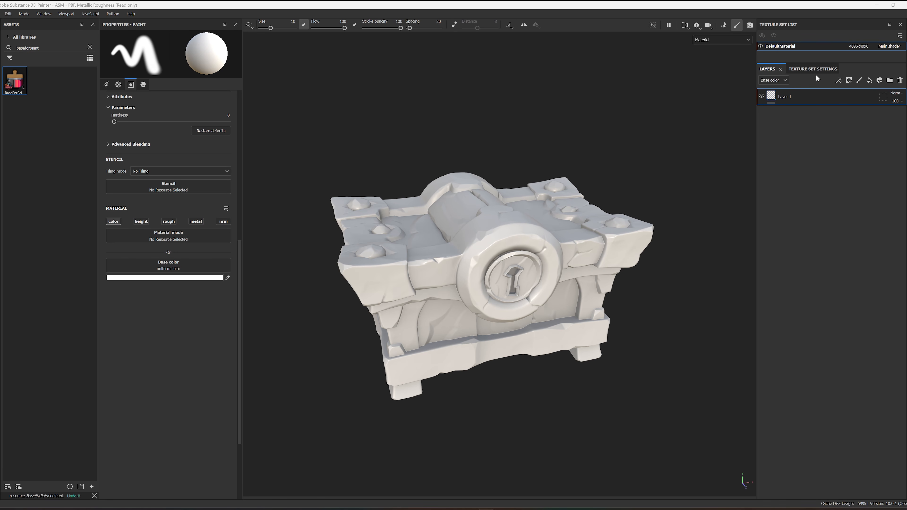
Step: Check which mesh maps are assigned to the texture set, then return to the layer stack
{"action": "mouse_move", "coordinate": [568, 157]}
{"action": "left_mouse_down", "text": "alt"}
{"action": "mouse_move", "coordinate": [476, 140]}
{"action": "mouse_move", "coordinate": [580, 162]}
{"action": "left_mouse_up", "text": "alt"}
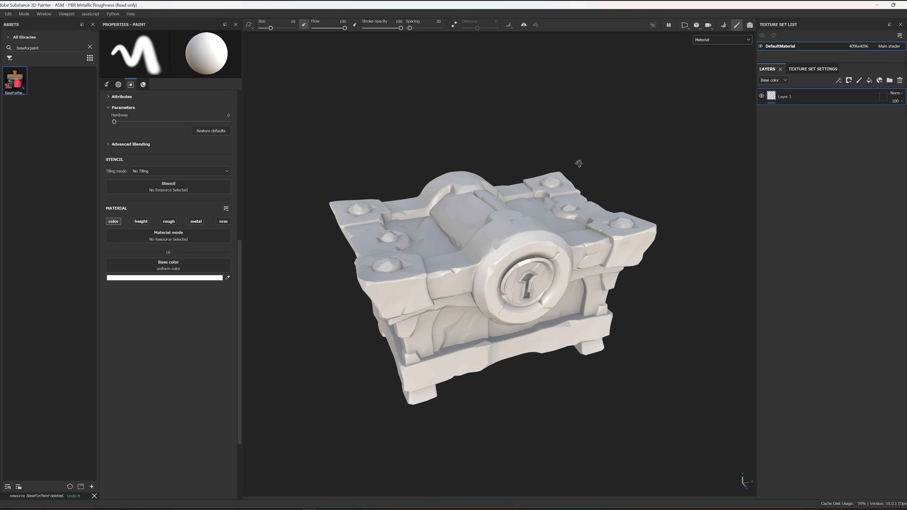
{"action": "left_click", "coordinate": [813, 69]}
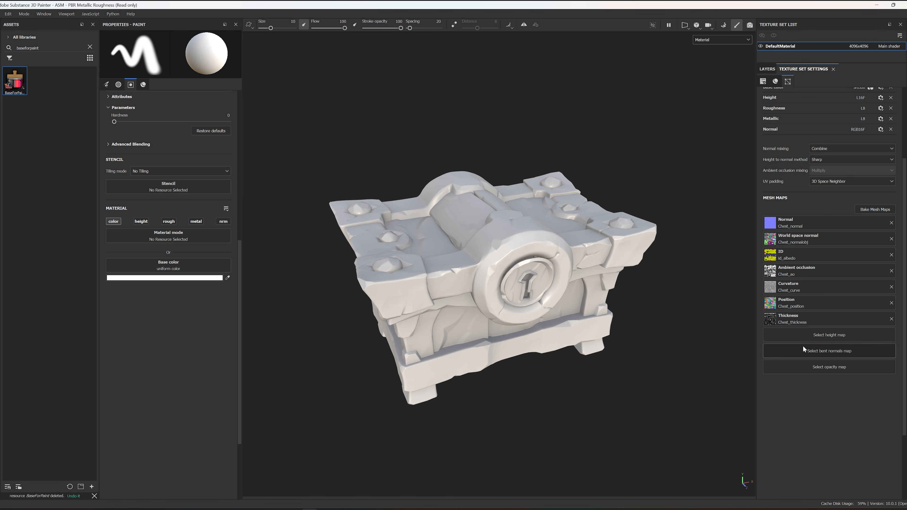
{"action": "left_click", "coordinate": [767, 69]}
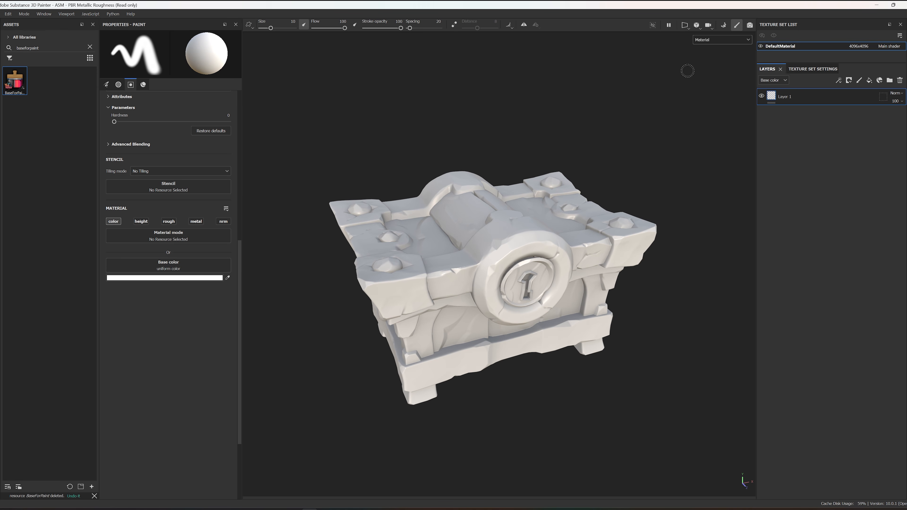
Step: Display only the Base color channel and add BaseForPaint as the base color of a new fill layer above Layer 1
{"action": "left_click", "coordinate": [707, 40]}
{"action": "left_click", "coordinate": [713, 71]}
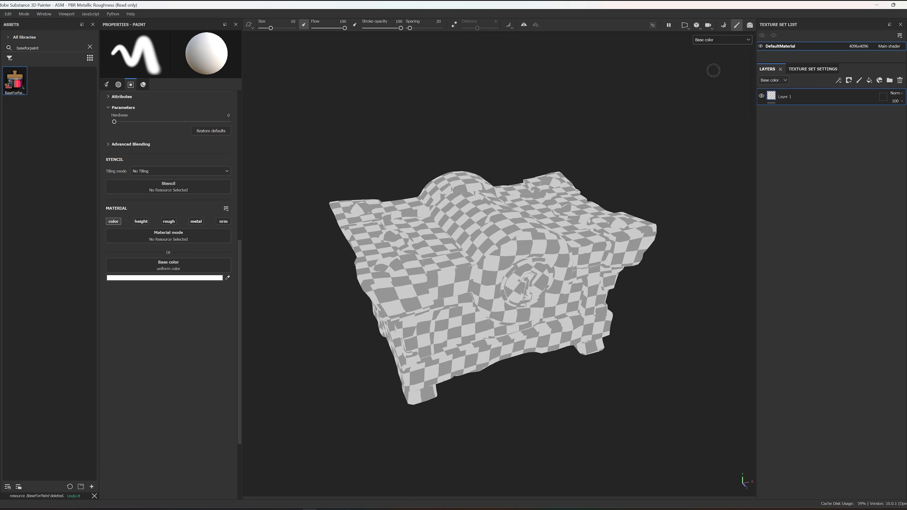
{"action": "left_click_drag", "start_coordinate": [10, 87], "coordinate": [786, 93]}
{"action": "left_click", "coordinate": [789, 105]}
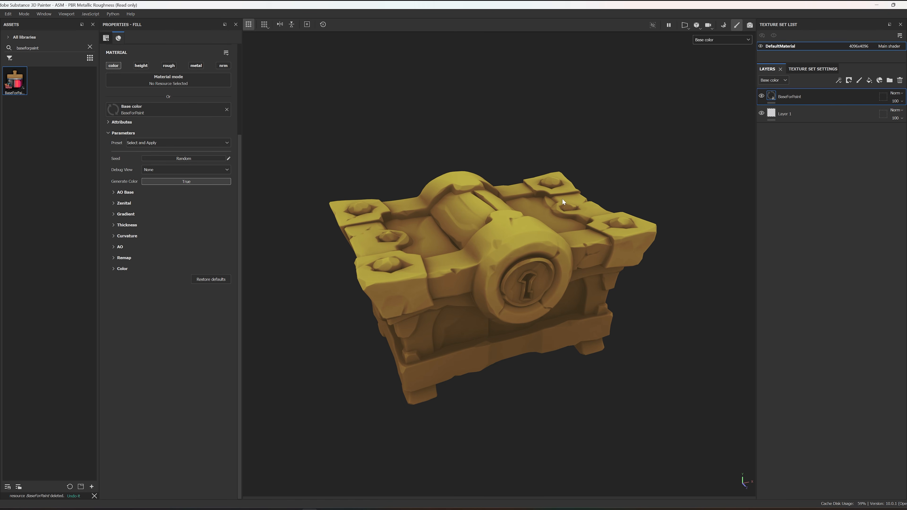
Step: Inspect the BaseForPaint fill in greyscale by switching Generate Color off and back on, and examine its Color parameters
{"action": "left_click_drag", "start_coordinate": [508, 248], "coordinate": [520, 215], "text": "alt"}
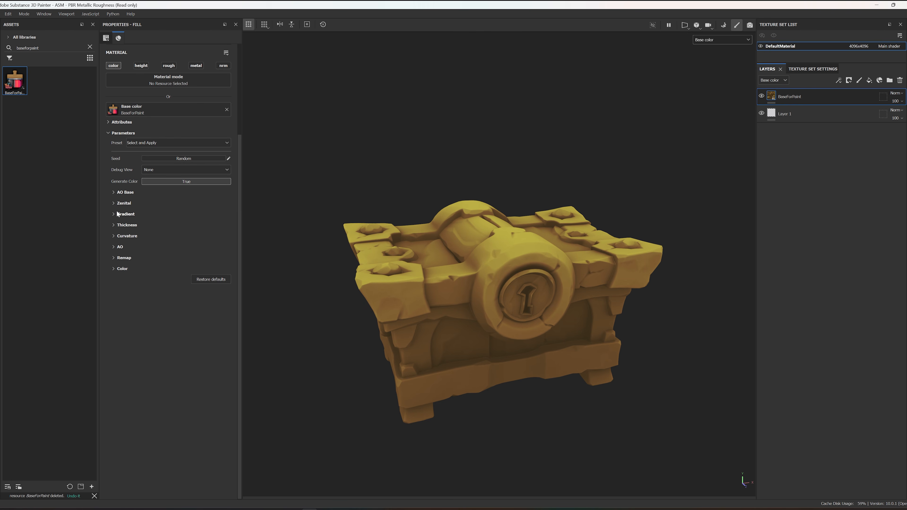
{"action": "left_click", "coordinate": [114, 203]}
{"action": "left_click", "coordinate": [114, 203]}
{"action": "left_click", "coordinate": [186, 180]}
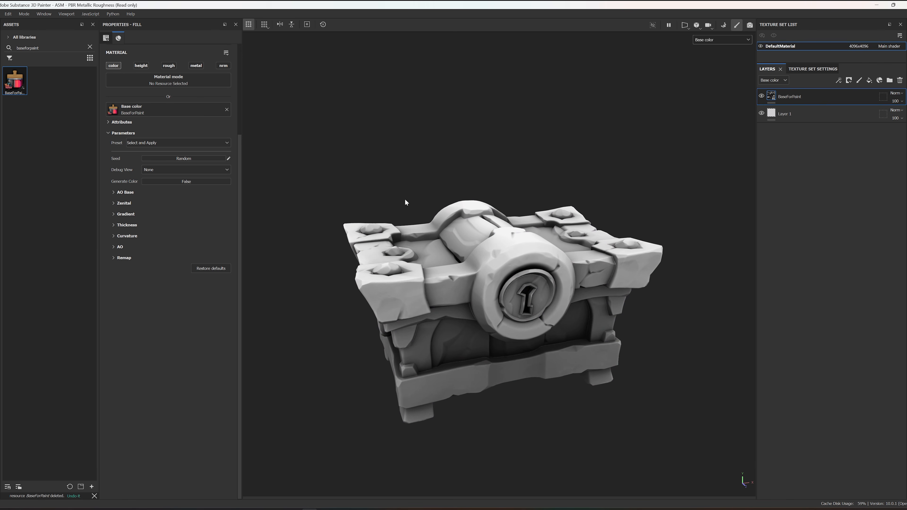
{"action": "mouse_move", "coordinate": [431, 196]}
{"action": "left_mouse_down", "text": "alt"}
{"action": "mouse_move", "coordinate": [458, 181]}
{"action": "mouse_move", "coordinate": [421, 187]}
{"action": "left_mouse_up", "text": "alt"}
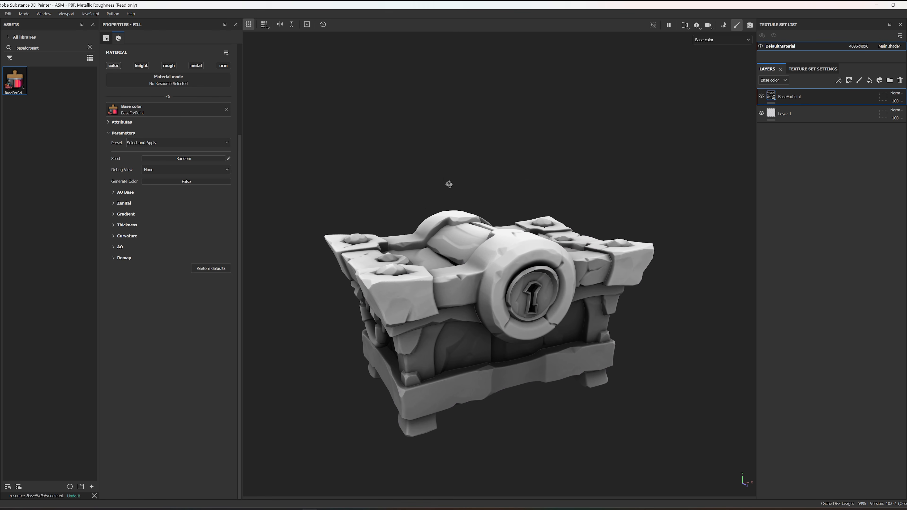
{"action": "left_click", "coordinate": [185, 182]}
{"action": "left_click", "coordinate": [114, 268]}
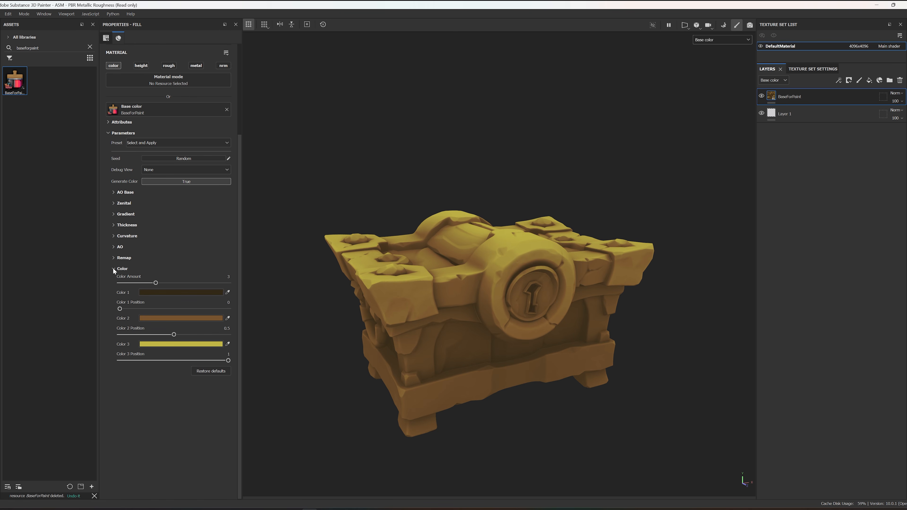
{"action": "left_click", "coordinate": [114, 269]}
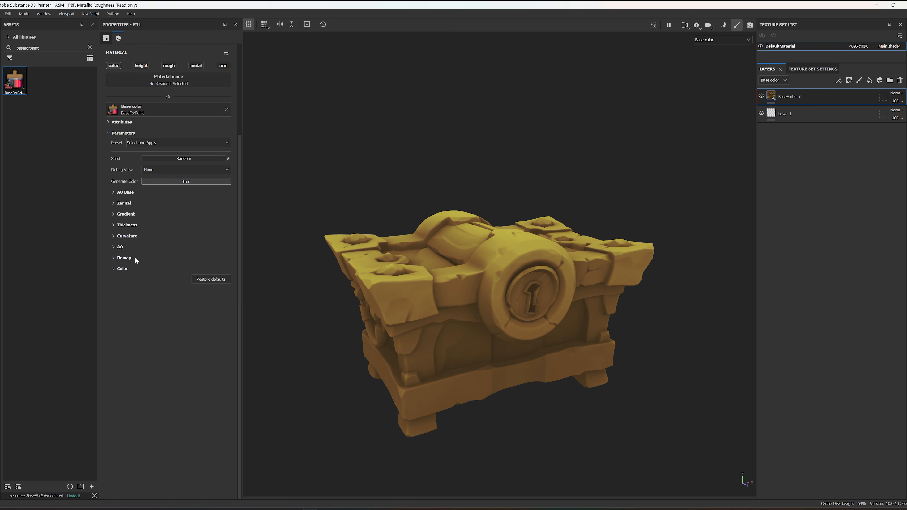
{"action": "mouse_move", "coordinate": [400, 226]}
{"action": "left_mouse_down", "text": "alt"}
{"action": "mouse_move", "coordinate": [397, 250]}
{"action": "mouse_move", "coordinate": [399, 235]}
{"action": "left_mouse_up", "text": "alt"}
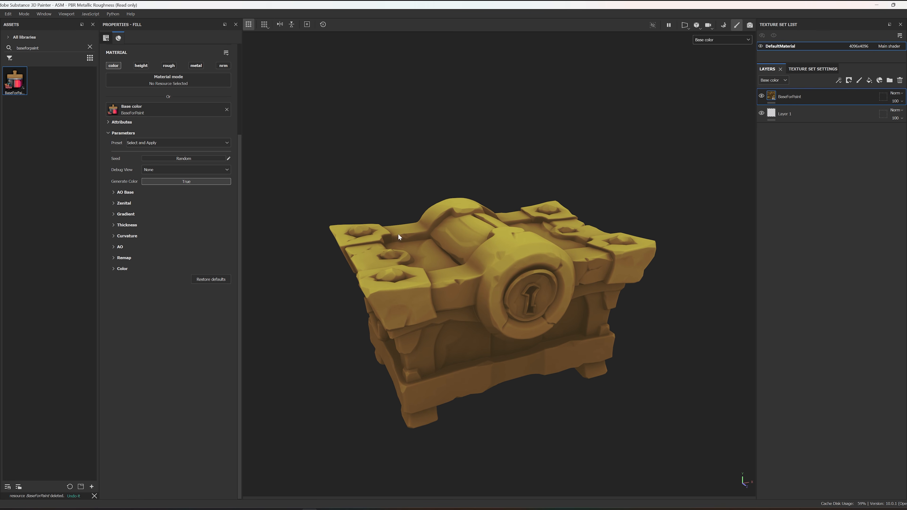
Step: Preview the Zenital, Thickness and Curvature debug views of the fill on the chest, then set Debug View back to None
{"action": "left_click", "coordinate": [186, 171]}
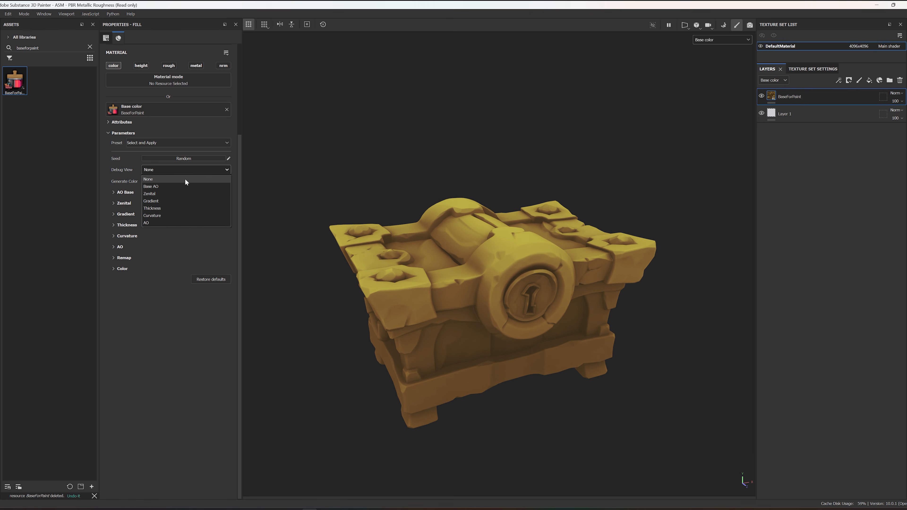
{"action": "left_click", "coordinate": [178, 193]}
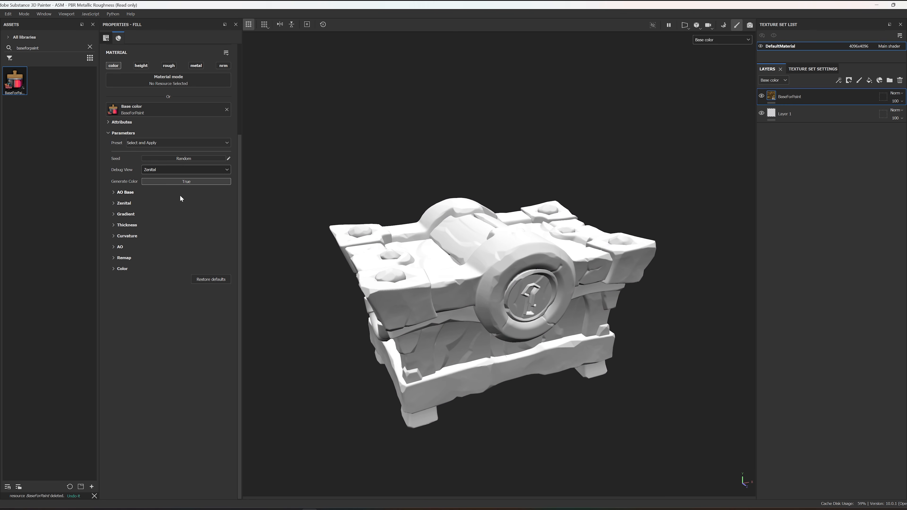
{"action": "left_click", "coordinate": [185, 168]}
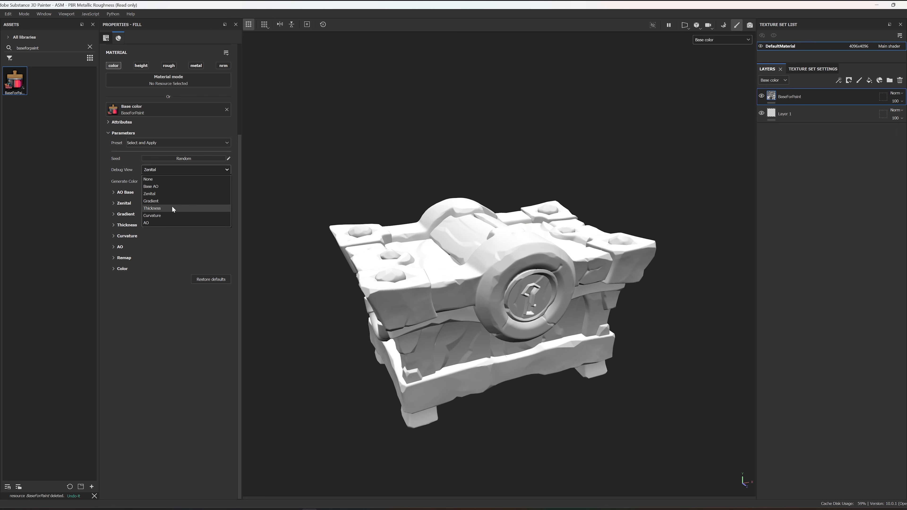
{"action": "left_click", "coordinate": [171, 207]}
{"action": "left_click", "coordinate": [172, 170]}
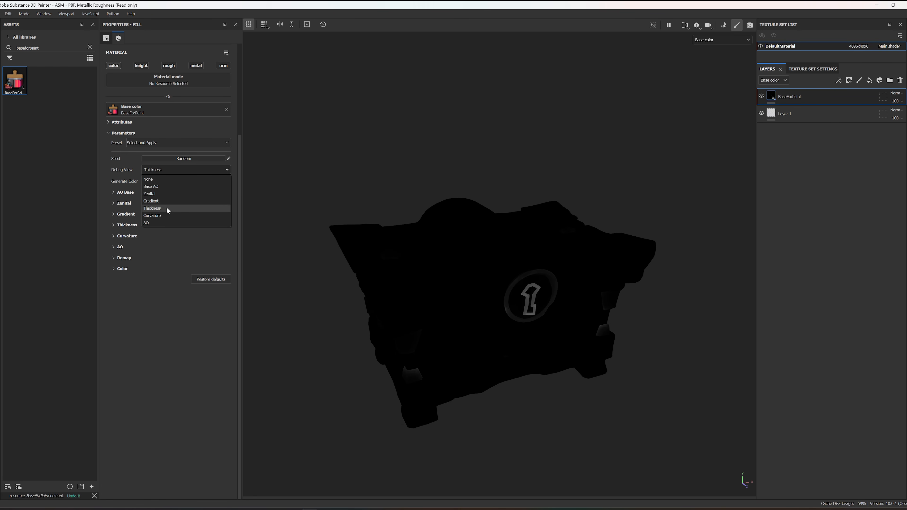
{"action": "left_click", "coordinate": [167, 215]}
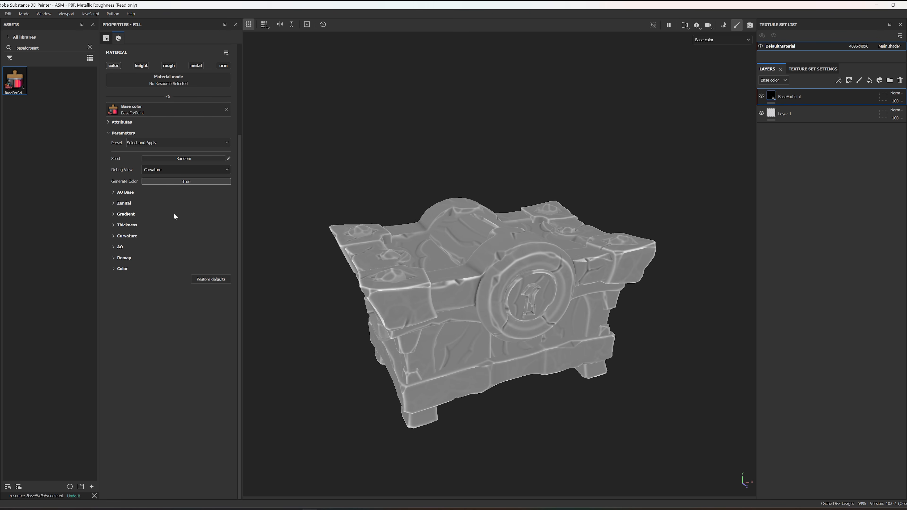
{"action": "left_click", "coordinate": [185, 170]}
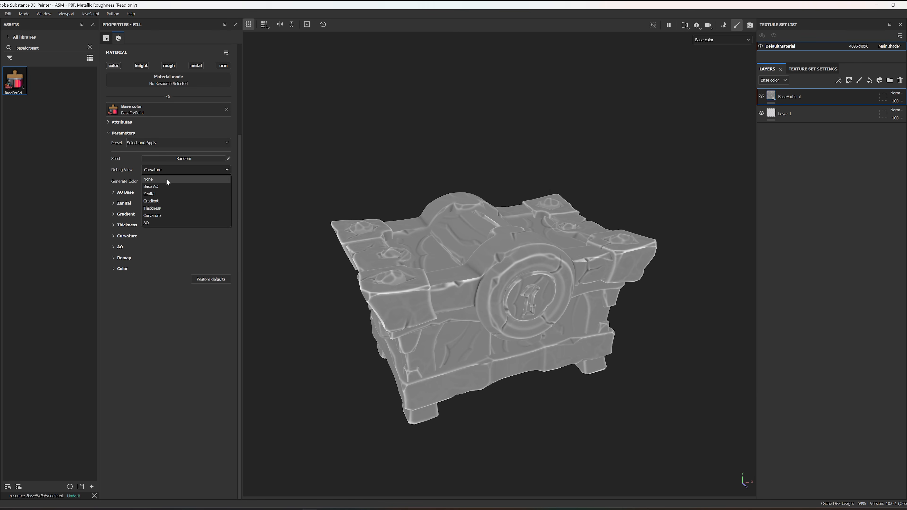
{"action": "left_click", "coordinate": [165, 179]}
{"action": "left_click_drag", "start_coordinate": [546, 194], "coordinate": [542, 186], "text": "alt"}
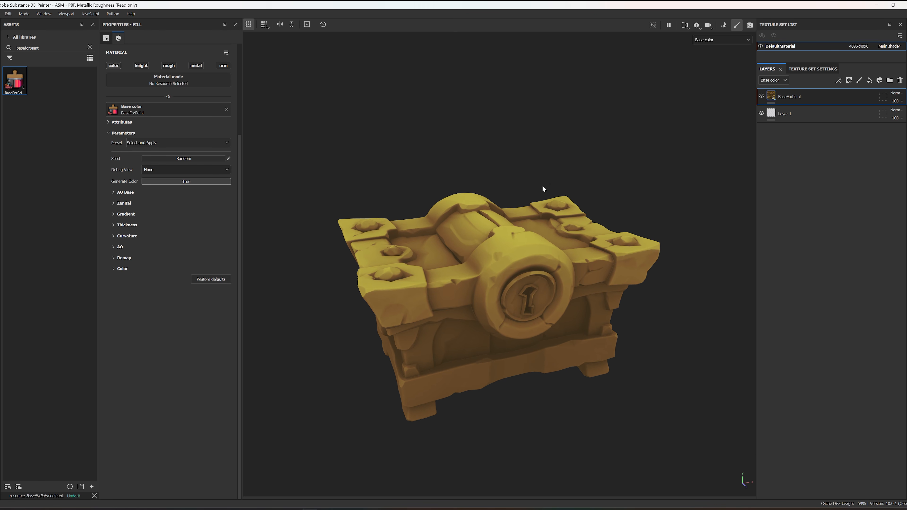
Step: Apply the Woody preset to the BaseForPaint fill layer
{"action": "left_click", "coordinate": [198, 144]}
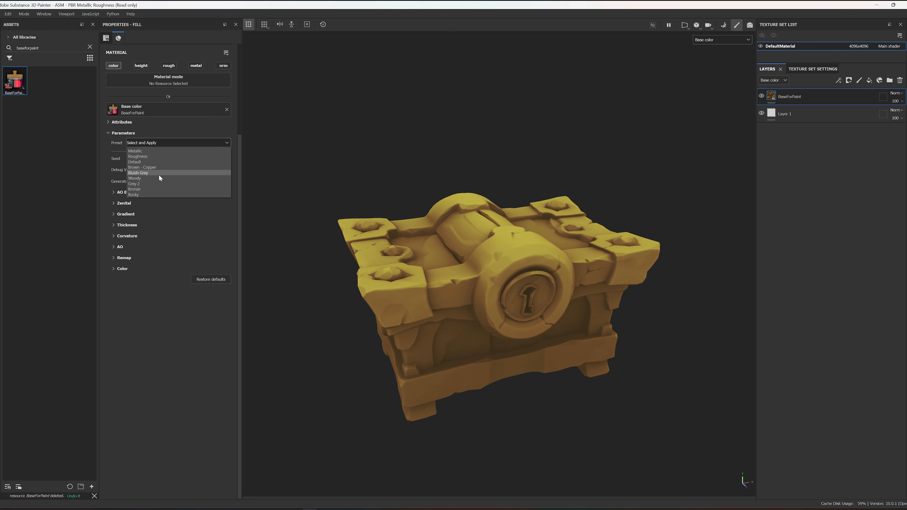
{"action": "left_click", "coordinate": [151, 179]}
{"action": "left_click_drag", "start_coordinate": [472, 217], "coordinate": [523, 227], "text": "alt"}
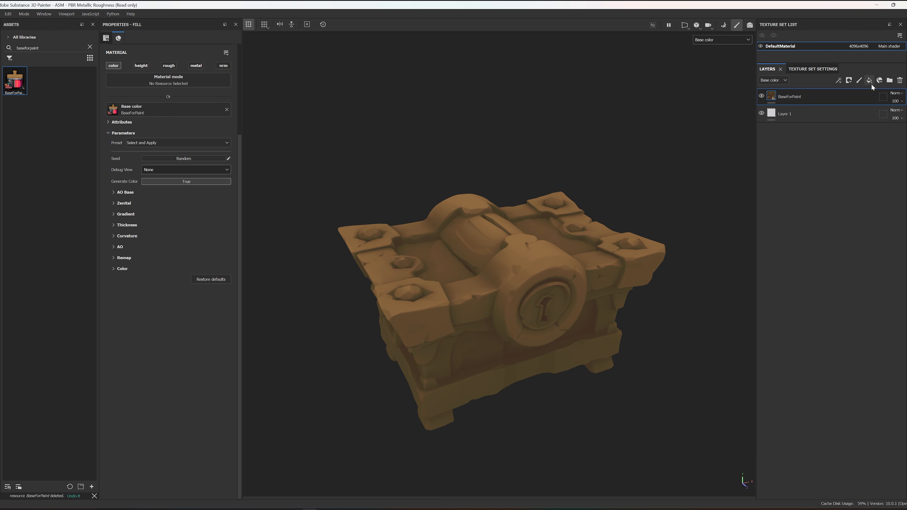
Step: Add a second BaseForPaint base color fill layer above the wood layer and apply the Bluish Grey preset to it
{"action": "left_click_drag", "start_coordinate": [14, 81], "coordinate": [807, 107]}
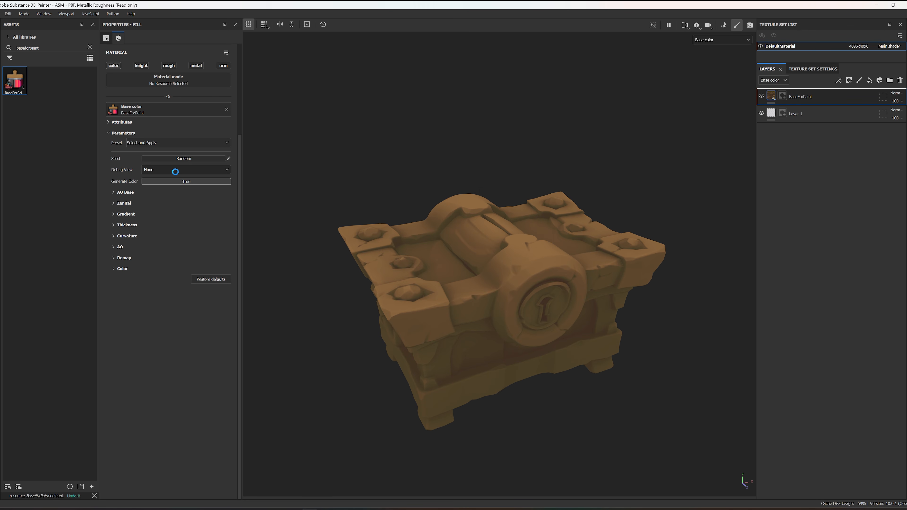
{"action": "left_click", "coordinate": [170, 143]}
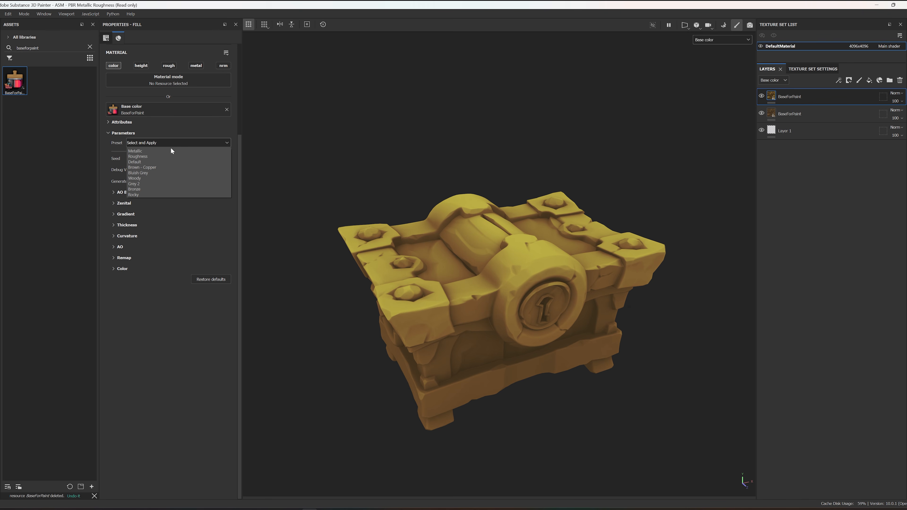
{"action": "left_click", "coordinate": [157, 172]}
{"action": "left_click_drag", "start_coordinate": [314, 202], "coordinate": [426, 353], "text": "alt"}
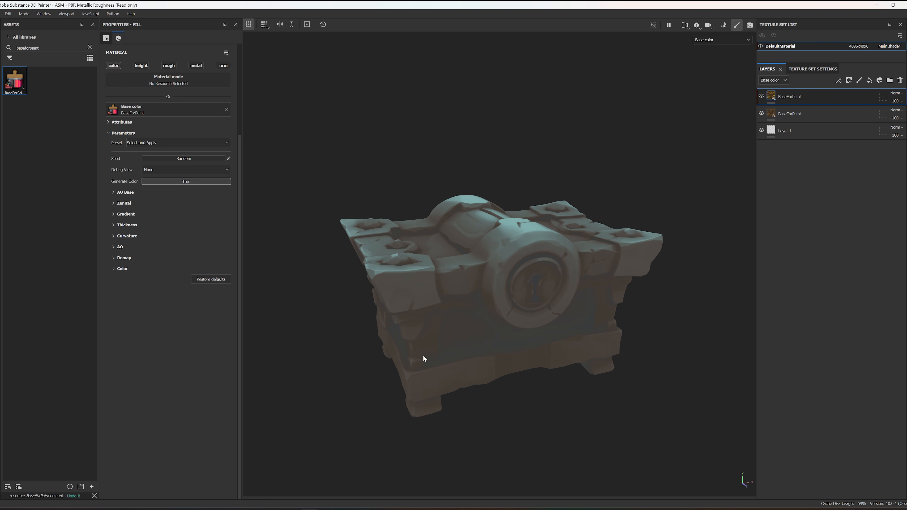
Step: Set the bluish grey layer's Remap Level Mid to 0.47 and change its Color 5 to a darker teal
{"action": "left_click", "coordinate": [113, 258]}
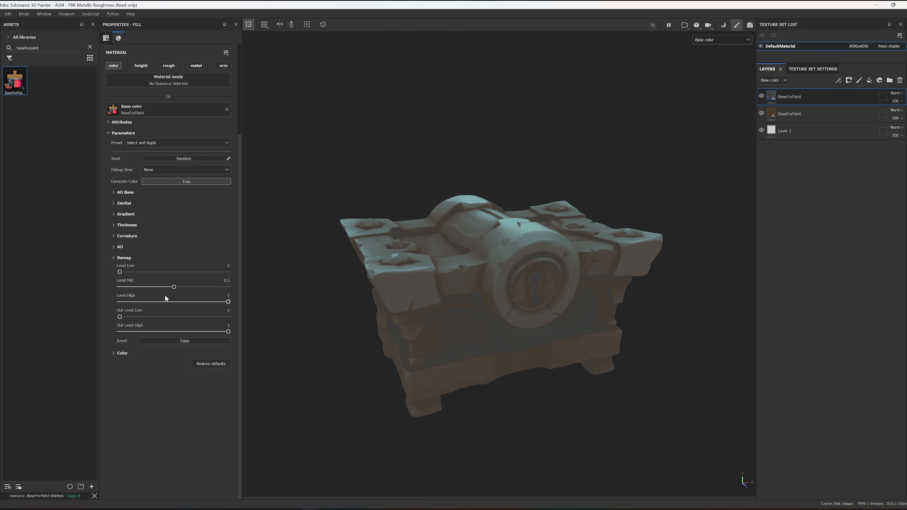
{"action": "mouse_move", "coordinate": [173, 289]}
{"action": "left_mouse_down"}
{"action": "mouse_move", "coordinate": [162, 288]}
{"action": "mouse_move", "coordinate": [171, 290]}
{"action": "left_mouse_up"}
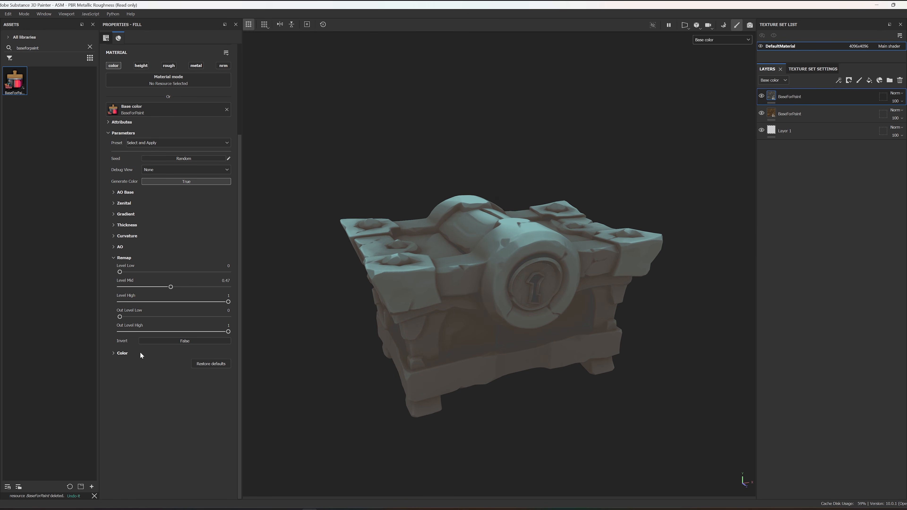
{"action": "left_click", "coordinate": [113, 353]}
{"action": "scroll", "coordinate": [161, 407], "scroll_direction": "down", "scroll_amount": 1}
{"action": "left_click", "coordinate": [193, 461]}
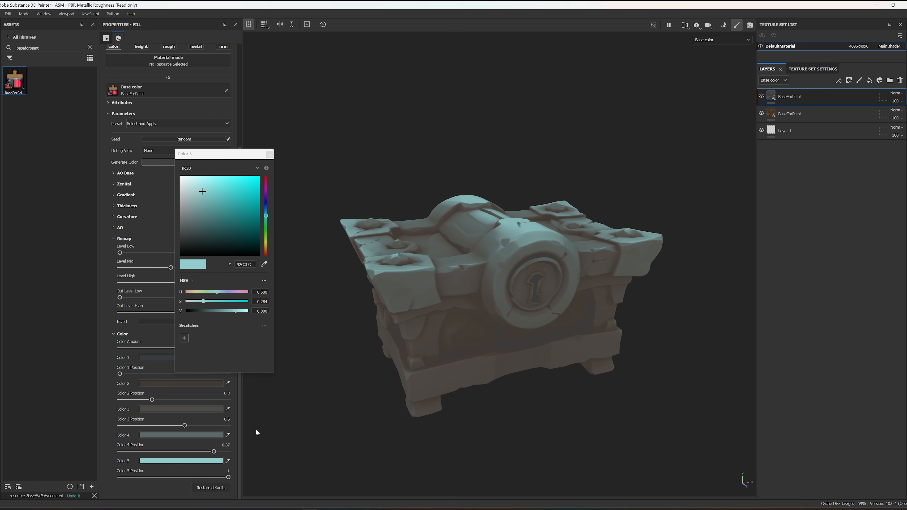
{"action": "left_click_drag", "start_coordinate": [203, 195], "coordinate": [206, 208]}
{"action": "left_click", "coordinate": [270, 154]}
Step: Add a color selection mask to the bluish grey layer and pick the yellow-green and red ID colors
{"action": "left_click_drag", "start_coordinate": [492, 229], "coordinate": [537, 210], "text": "alt"}
{"action": "right_click", "coordinate": [808, 93]}
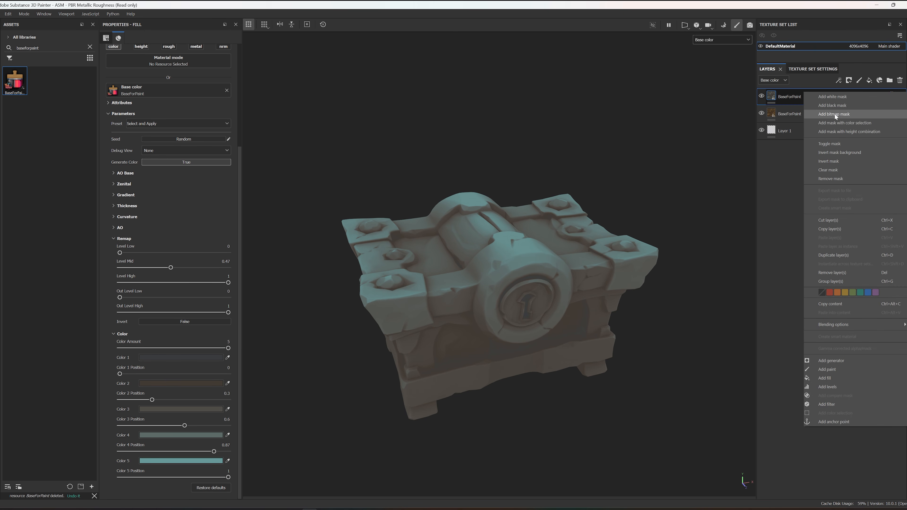
{"action": "left_click", "coordinate": [833, 125]}
{"action": "left_click", "coordinate": [216, 123]}
{"action": "left_click", "coordinate": [365, 248]}
{"action": "left_click", "coordinate": [223, 125]}
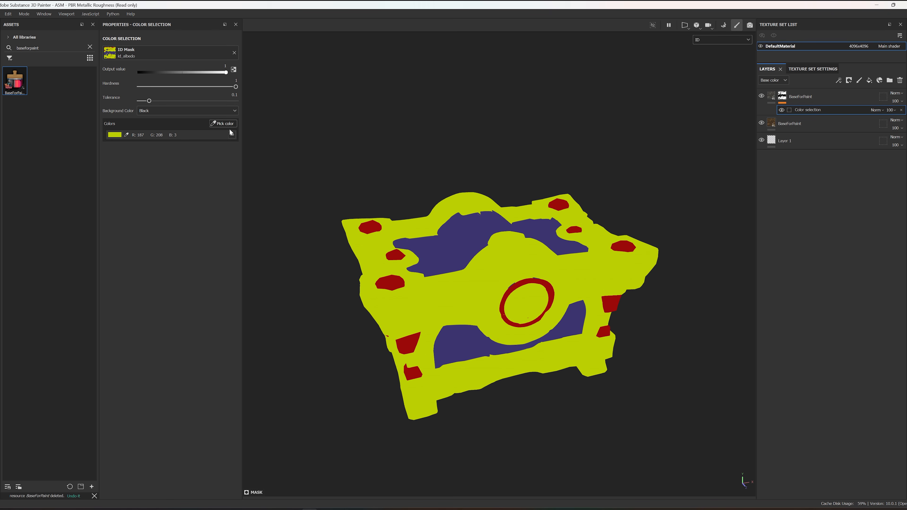
{"action": "left_click", "coordinate": [395, 254]}
{"action": "left_click_drag", "start_coordinate": [574, 209], "coordinate": [592, 197], "text": "alt"}
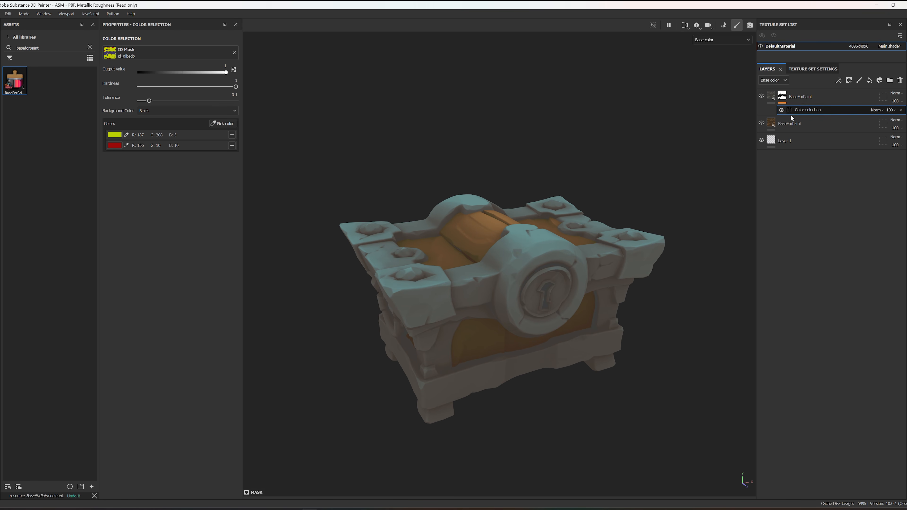
Step: Lower the Remap Level Mid slightly on the wood BaseForPaint layer below the masked one
{"action": "left_click", "coordinate": [790, 124]}
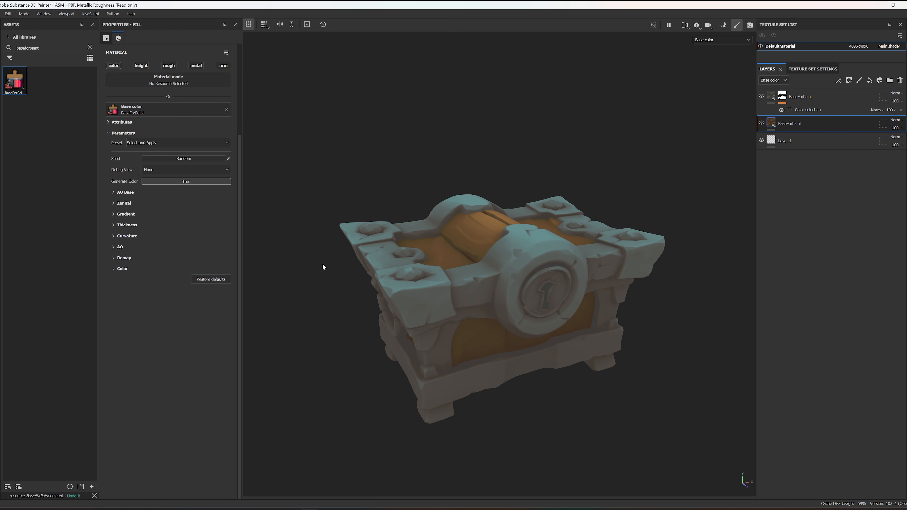
{"action": "left_click", "coordinate": [114, 258]}
{"action": "left_click_drag", "start_coordinate": [179, 290], "coordinate": [171, 289]}
{"action": "left_click_drag", "start_coordinate": [532, 243], "coordinate": [514, 256], "text": "alt"}
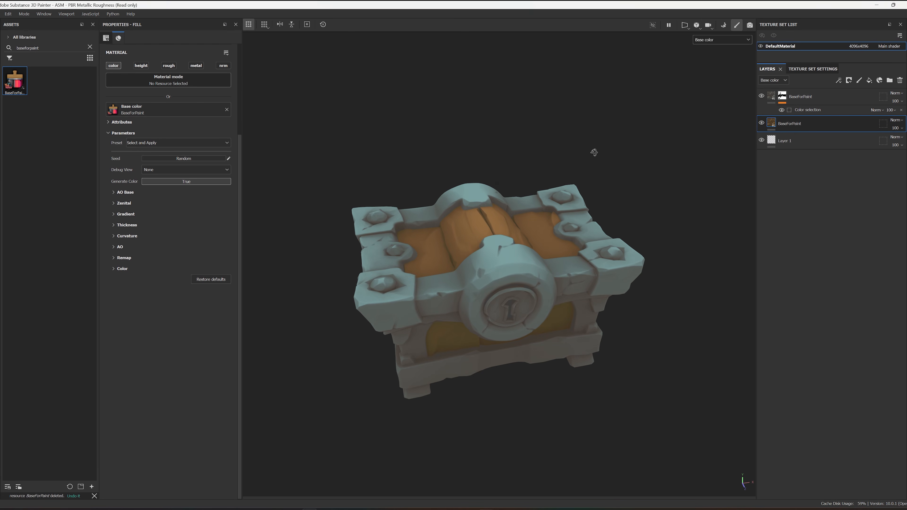
Step: Enable roughness on the wood layer, assign BaseForPaint to it and show only the Roughness channel in the viewport
{"action": "left_click_drag", "start_coordinate": [594, 153], "coordinate": [605, 148], "text": "alt"}
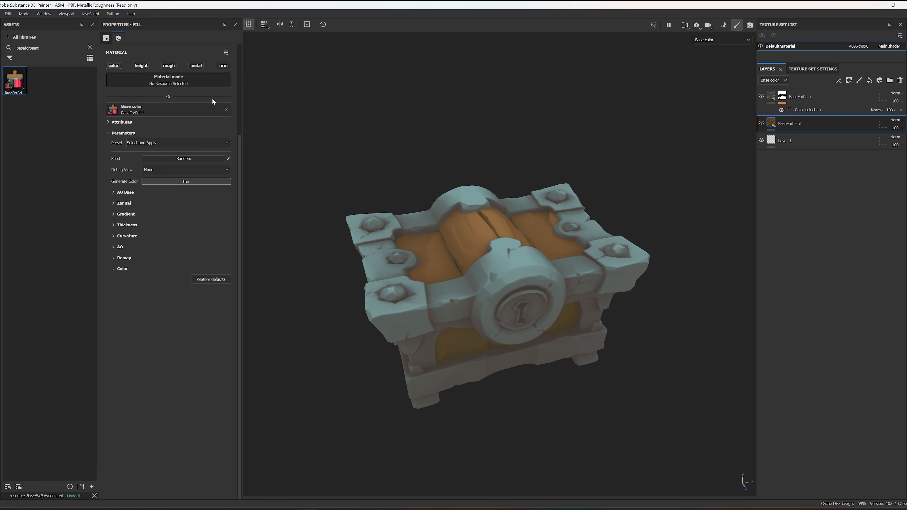
{"action": "left_click", "coordinate": [169, 66]}
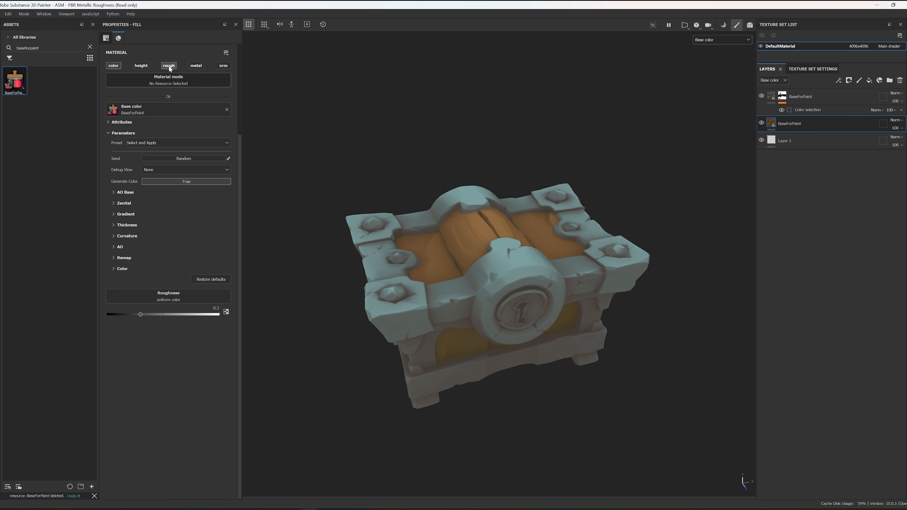
{"action": "left_click_drag", "start_coordinate": [15, 82], "coordinate": [177, 293]}
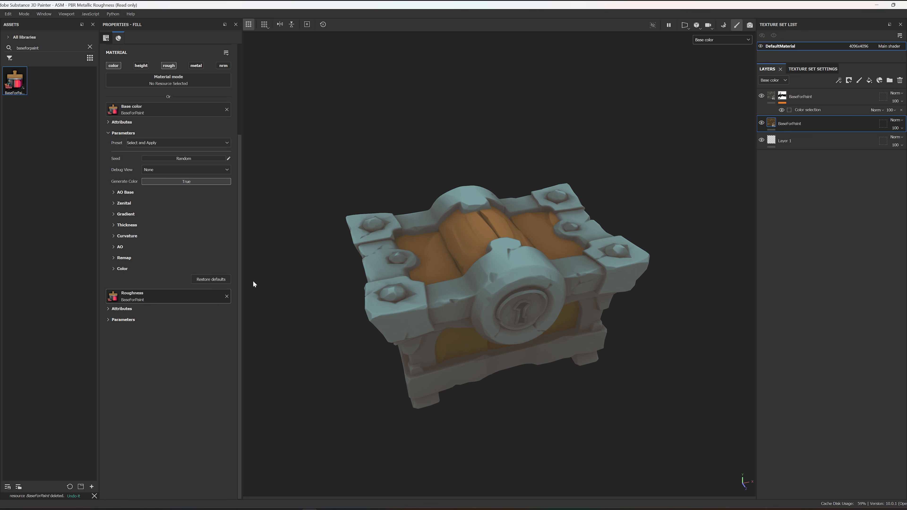
{"action": "left_click", "coordinate": [697, 39]}
{"action": "left_click", "coordinate": [719, 85]}
{"action": "left_click_drag", "start_coordinate": [620, 145], "coordinate": [608, 114], "text": "alt"}
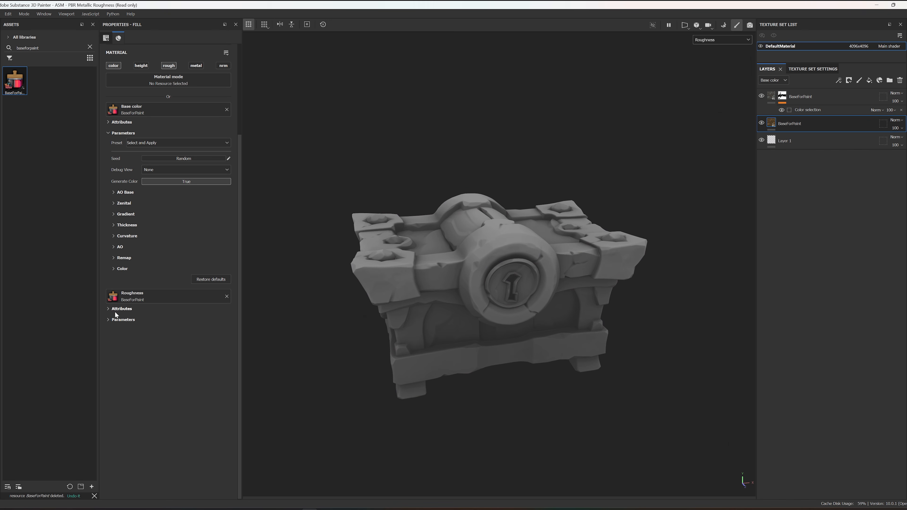
Step: Apply the Roughness preset to the wood layer's roughness resource
{"action": "left_click", "coordinate": [109, 319]}
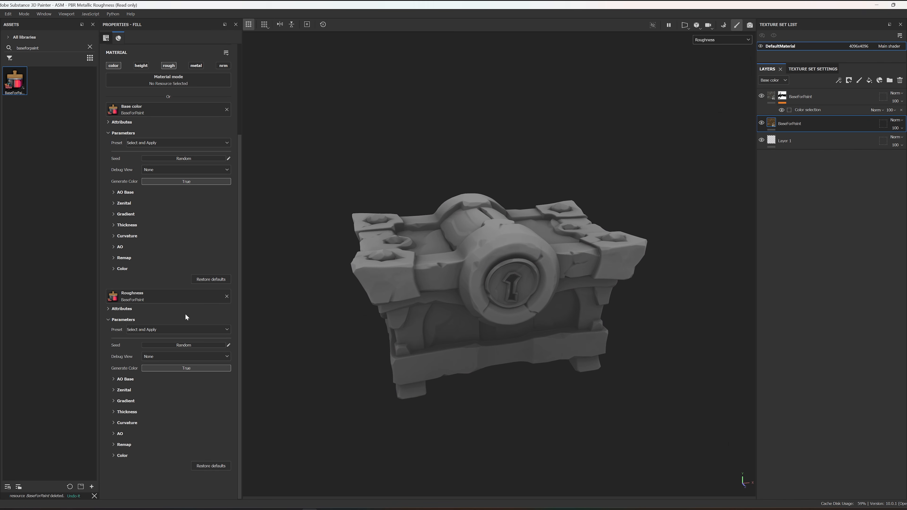
{"action": "left_click", "coordinate": [173, 328]}
{"action": "left_click", "coordinate": [145, 344]}
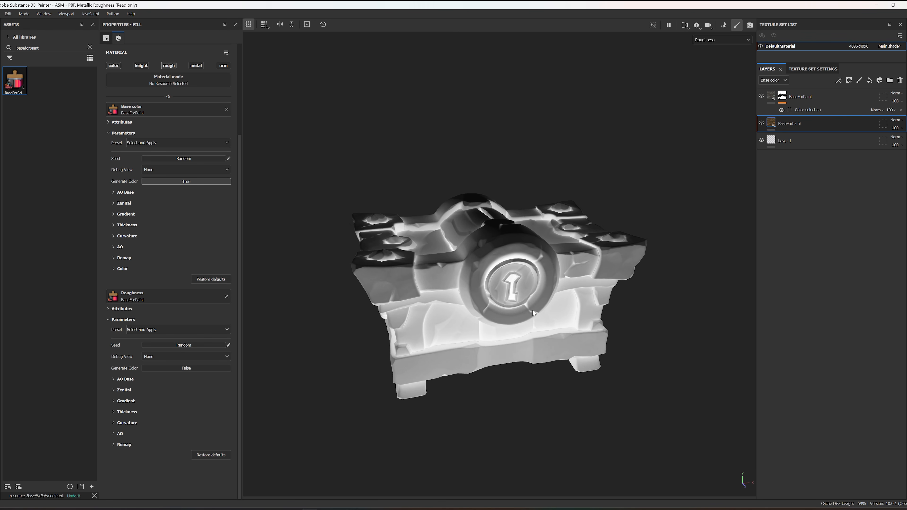
Step: Adjust Out Level Low and Out Level High in the Remap settings of the wood layer's roughness
{"action": "left_click", "coordinate": [118, 444]}
{"action": "scroll", "coordinate": [173, 403], "scroll_direction": "down", "scroll_amount": 2}
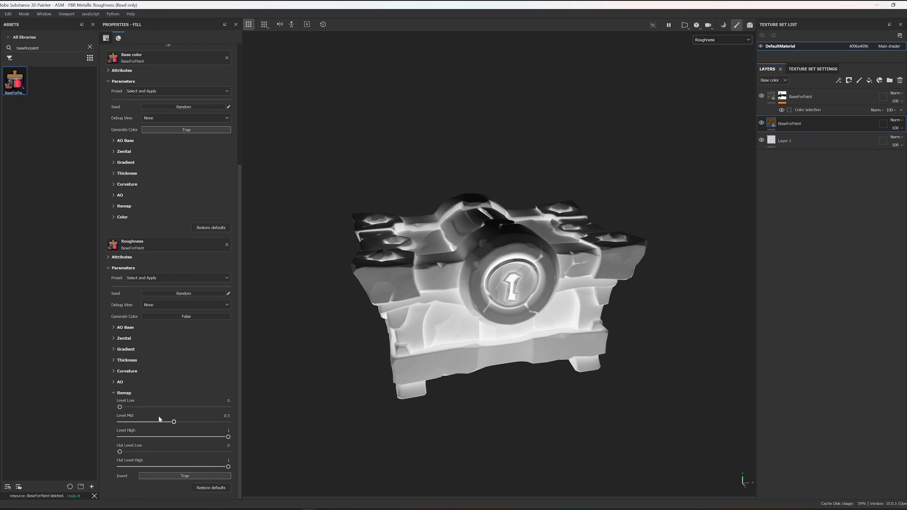
{"action": "left_click", "coordinate": [120, 451]}
{"action": "left_click_drag", "start_coordinate": [223, 468], "coordinate": [176, 467]}
{"action": "left_click_drag", "start_coordinate": [471, 250], "coordinate": [475, 314], "text": "alt"}
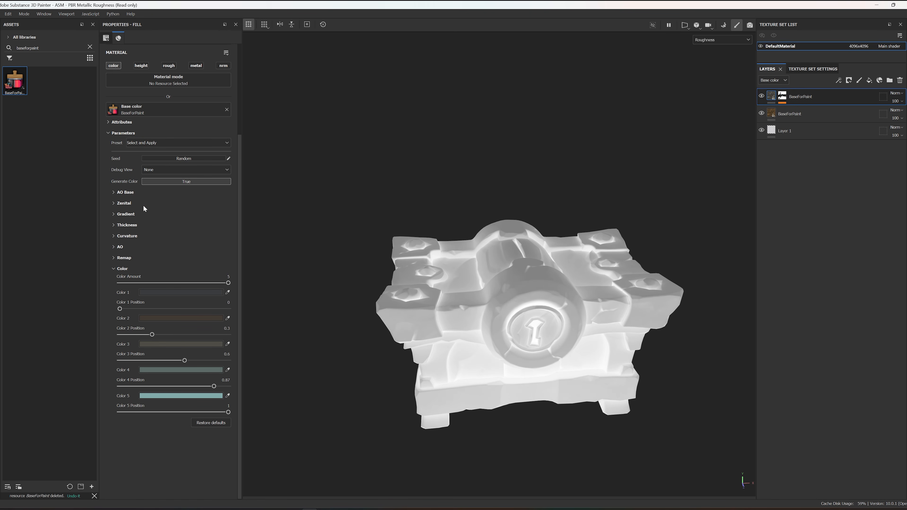
Step: Add BaseForPaint as roughness on the masked bluish grey layer and apply the Roughness preset to it
{"action": "scroll", "coordinate": [159, 455], "scroll_direction": "down", "scroll_amount": 2}
{"action": "left_click", "coordinate": [157, 386]}
{"action": "left_click", "coordinate": [156, 404]}
{"action": "left_click_drag", "start_coordinate": [340, 357], "coordinate": [368, 340], "text": "alt"}
Step: Set the bluish grey layer's roughness Remap to Level Mid 0.37 and Out Level High 0.82, and display the full Material
{"action": "scroll", "coordinate": [153, 429], "scroll_direction": "down", "scroll_amount": 2}
{"action": "left_click", "coordinate": [113, 476]}
{"action": "mouse_move", "coordinate": [174, 422]}
{"action": "left_mouse_down"}
{"action": "mouse_move", "coordinate": [182, 422]}
{"action": "mouse_move", "coordinate": [160, 422]}
{"action": "left_mouse_up"}
{"action": "left_click_drag", "start_coordinate": [150, 466], "coordinate": [208, 467]}
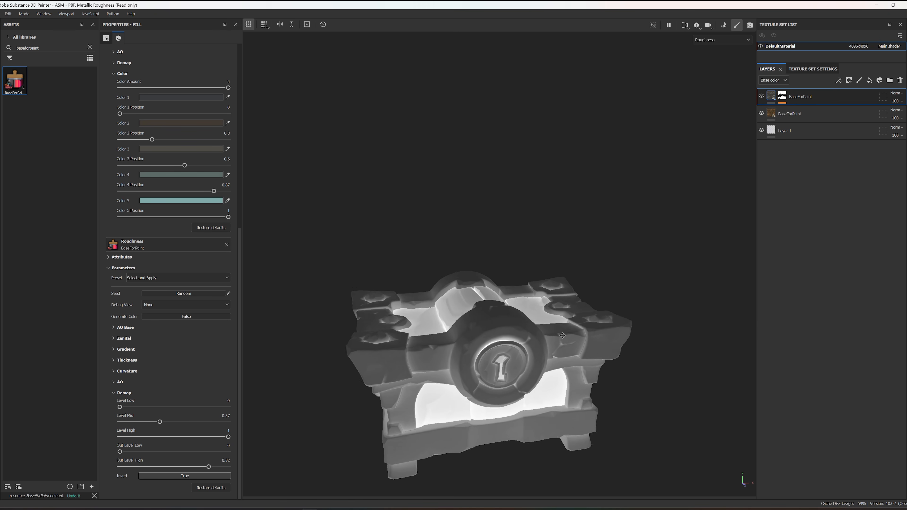
{"action": "left_click", "coordinate": [713, 40]}
{"action": "left_click", "coordinate": [711, 57]}
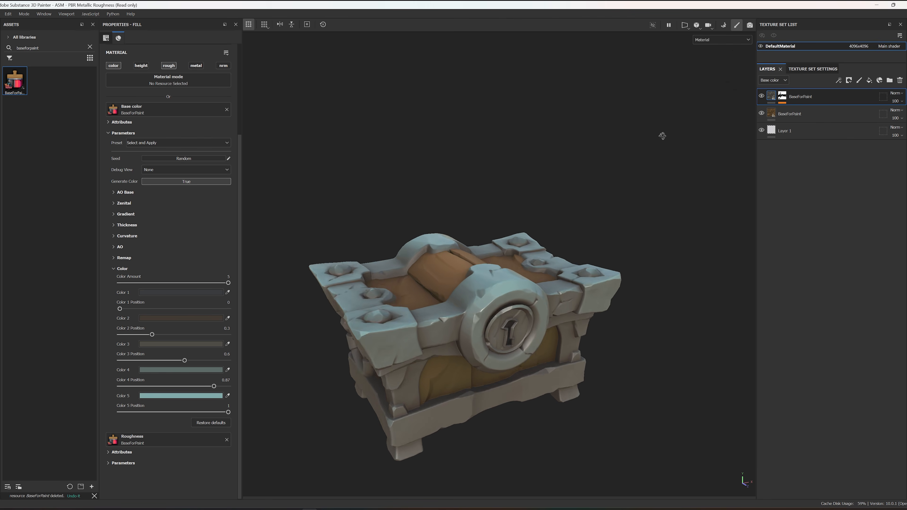
Step: Show the Metallic channel, add BaseForPaint as metallic on the bluish grey layer and apply the Metallic preset
{"action": "left_click", "coordinate": [722, 40]}
{"action": "left_click", "coordinate": [706, 92]}
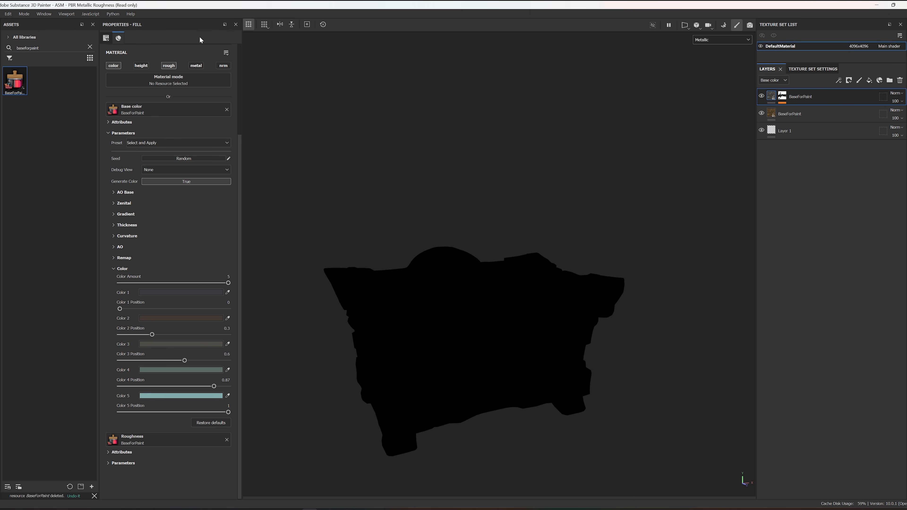
{"action": "left_click", "coordinate": [196, 66]}
{"action": "left_click", "coordinate": [157, 476]}
{"action": "left_click", "coordinate": [206, 403]}
{"action": "scroll", "coordinate": [182, 372], "scroll_direction": "down", "scroll_amount": 4}
{"action": "left_click", "coordinate": [152, 354]}
{"action": "left_click", "coordinate": [151, 362]}
{"action": "left_click_drag", "start_coordinate": [543, 263], "coordinate": [499, 267], "text": "alt"}
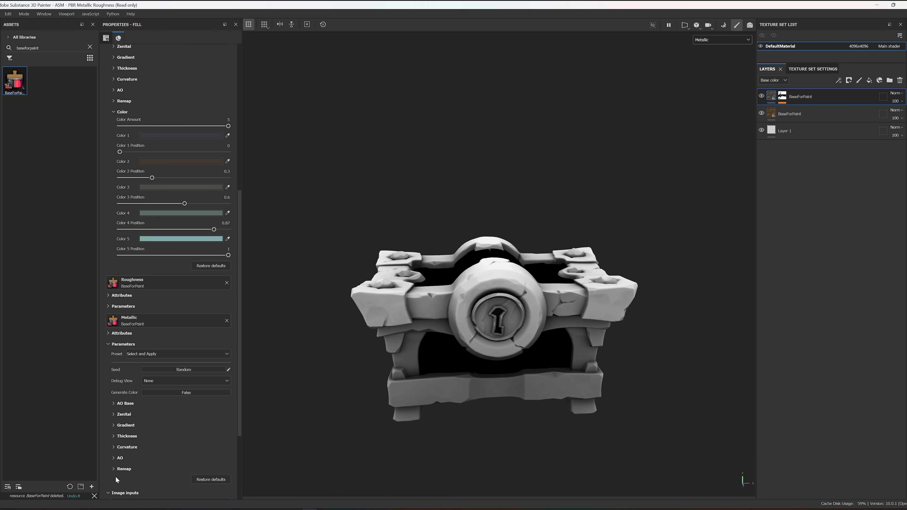
Step: Set the metallic Remap to Out Level Low 0.29 and Out Level High 0.81, and display the full Material
{"action": "left_click", "coordinate": [117, 470]}
{"action": "scroll", "coordinate": [118, 464], "scroll_direction": "down", "scroll_amount": 5}
{"action": "left_click_drag", "start_coordinate": [120, 353], "coordinate": [151, 354]}
{"action": "left_click_drag", "start_coordinate": [228, 369], "coordinate": [208, 368]}
{"action": "left_click_drag", "start_coordinate": [612, 307], "coordinate": [638, 314], "text": "alt"}
{"action": "left_click", "coordinate": [706, 43]}
{"action": "left_click", "coordinate": [704, 54]}
{"action": "left_click_drag", "start_coordinate": [586, 211], "coordinate": [593, 230], "text": "alt"}
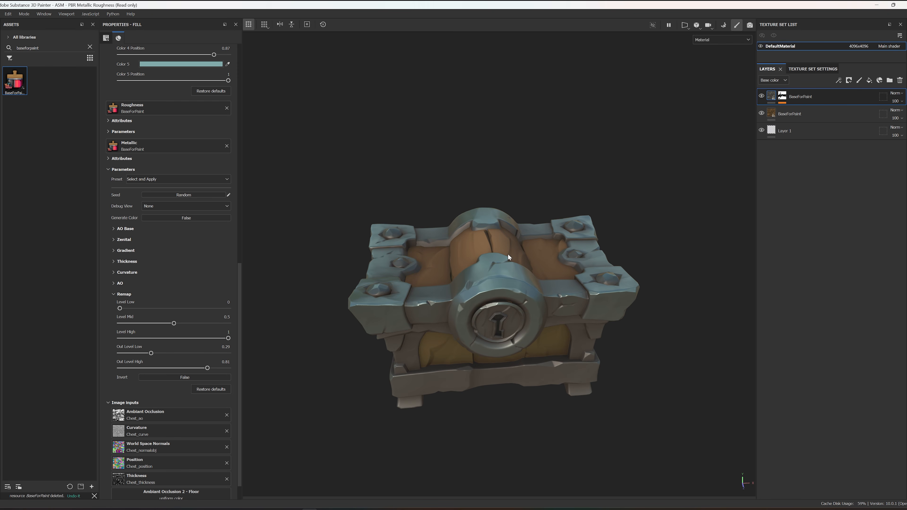
Step: Reduce the metallic Remap to Out Level Low 0.18 and Out Level High 0.48 on the bluish grey layer
{"action": "left_click", "coordinate": [718, 39]}
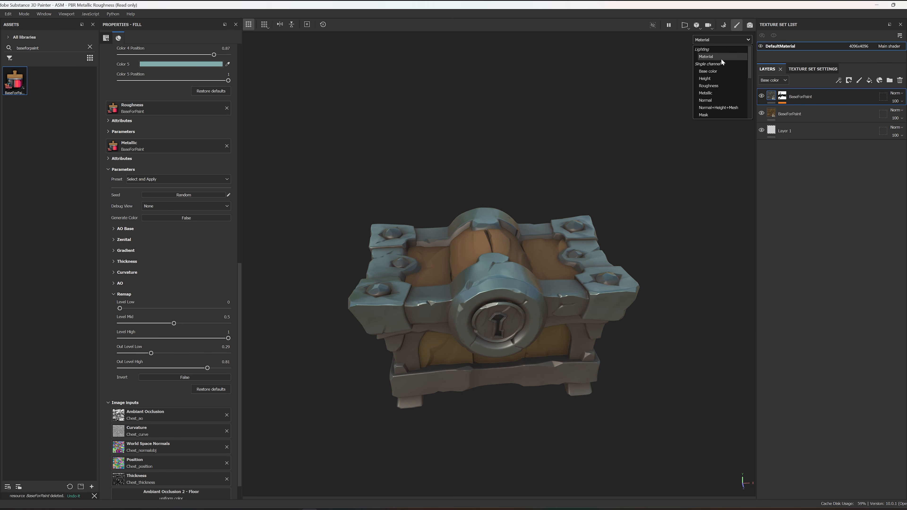
{"action": "left_click_drag", "start_coordinate": [151, 353], "coordinate": [139, 354]}
{"action": "left_click_drag", "start_coordinate": [208, 369], "coordinate": [172, 368]}
{"action": "left_click_drag", "start_coordinate": [465, 200], "coordinate": [500, 193], "text": "alt"}
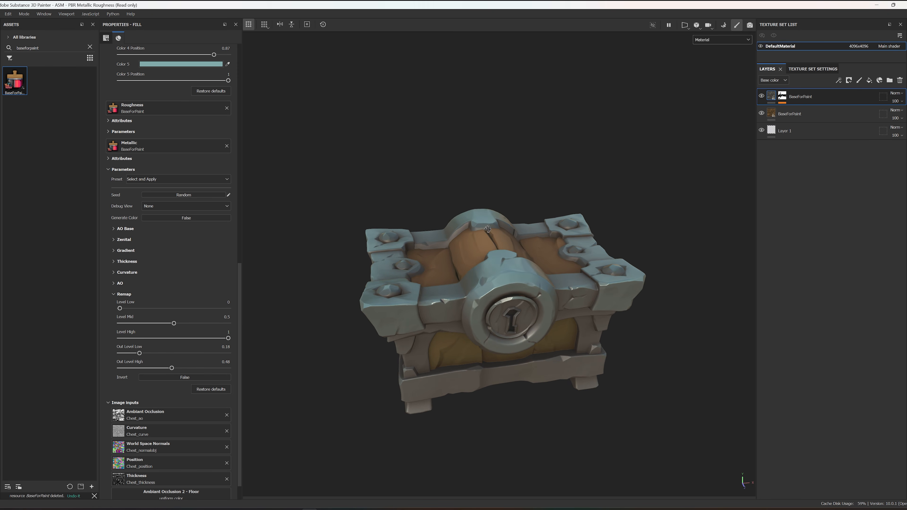
Step: Lower the Out Level High in the bluish grey layer's roughness Remap settings
{"action": "scroll", "coordinate": [110, 223], "scroll_direction": "up", "scroll_amount": 3}
{"action": "left_click", "coordinate": [110, 234]}
{"action": "left_click", "coordinate": [108, 332]}
{"action": "scroll", "coordinate": [143, 352], "scroll_direction": "down", "scroll_amount": 5}
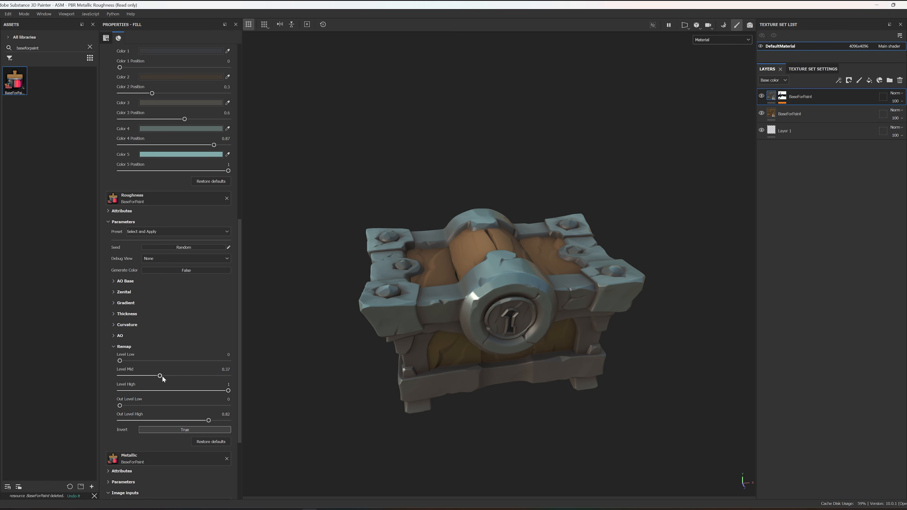
{"action": "left_click_drag", "start_coordinate": [213, 421], "coordinate": [192, 421]}
{"action": "right_click_drag", "start_coordinate": [557, 336], "coordinate": [683, 314], "text": "shift"}
Step: Raise Out Level Low and Out Level High in the bluish grey layer's metallic Remap settings
{"action": "scroll", "coordinate": [125, 357], "scroll_direction": "down", "scroll_amount": 3}
{"action": "left_click", "coordinate": [120, 371]}
{"action": "scroll", "coordinate": [137, 390], "scroll_direction": "down", "scroll_amount": 3}
{"action": "scroll", "coordinate": [137, 393], "scroll_direction": "down", "scroll_amount": 2}
{"action": "left_click_drag", "start_coordinate": [172, 415], "coordinate": [205, 415]}
{"action": "left_click_drag", "start_coordinate": [140, 400], "coordinate": [186, 400]}
{"action": "right_click_drag", "start_coordinate": [475, 175], "coordinate": [601, 243], "text": "shift"}
{"action": "left_click_drag", "start_coordinate": [600, 250], "coordinate": [558, 349], "text": "alt"}
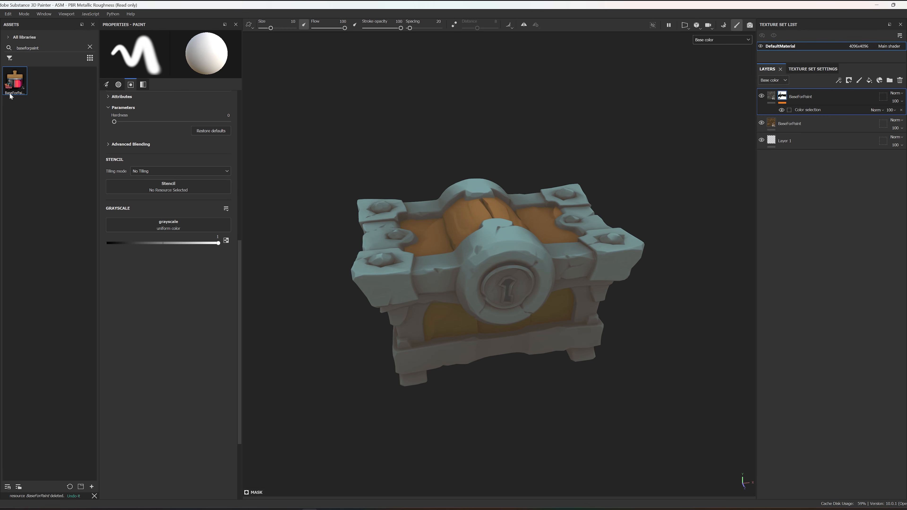
Step: Add a third BaseForPaint base color fill layer above the masked layer and look through its presets
{"action": "left_click_drag", "start_coordinate": [10, 96], "coordinate": [820, 95]}
{"action": "left_click", "coordinate": [836, 107]}
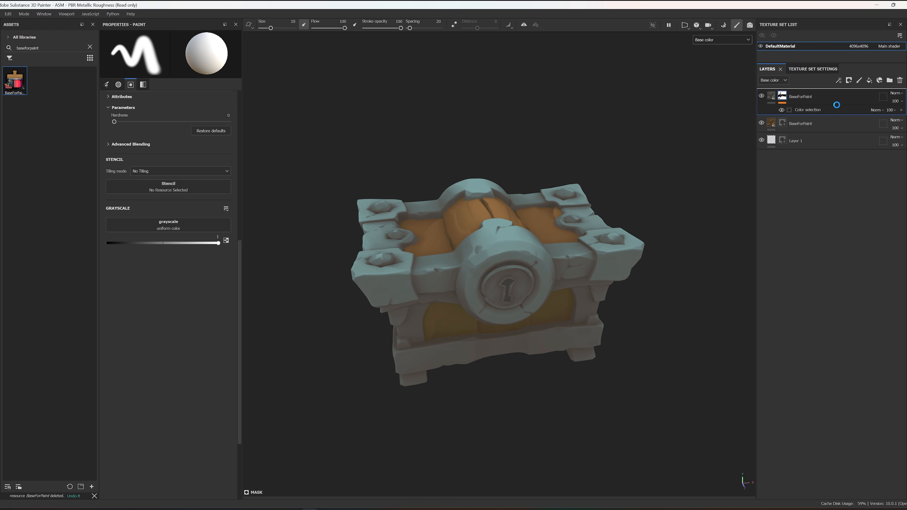
{"action": "left_click_drag", "start_coordinate": [611, 192], "coordinate": [606, 169], "text": "alt"}
{"action": "mouse_move", "coordinate": [515, 227]}
{"action": "left_mouse_down", "text": "alt"}
{"action": "mouse_move", "coordinate": [523, 237]}
{"action": "mouse_move", "coordinate": [530, 227]}
{"action": "left_mouse_up", "text": "alt"}
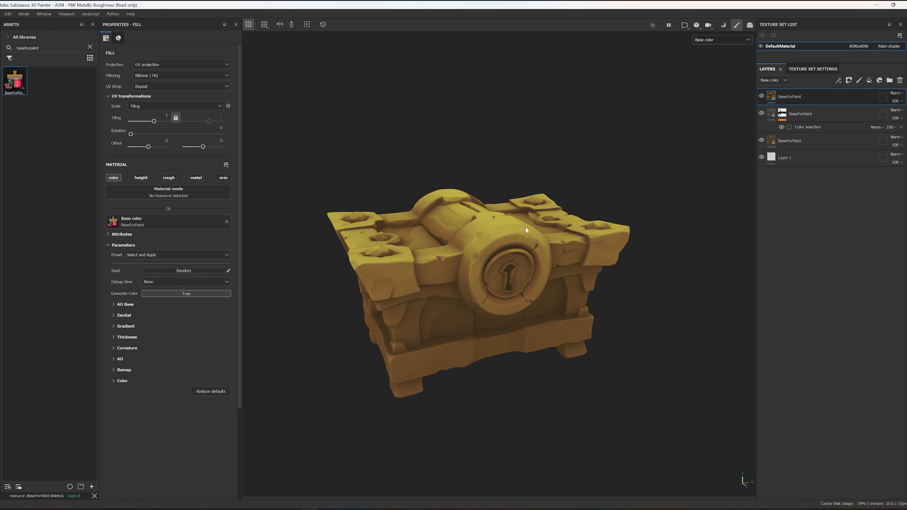
{"action": "left_click", "coordinate": [168, 254]}
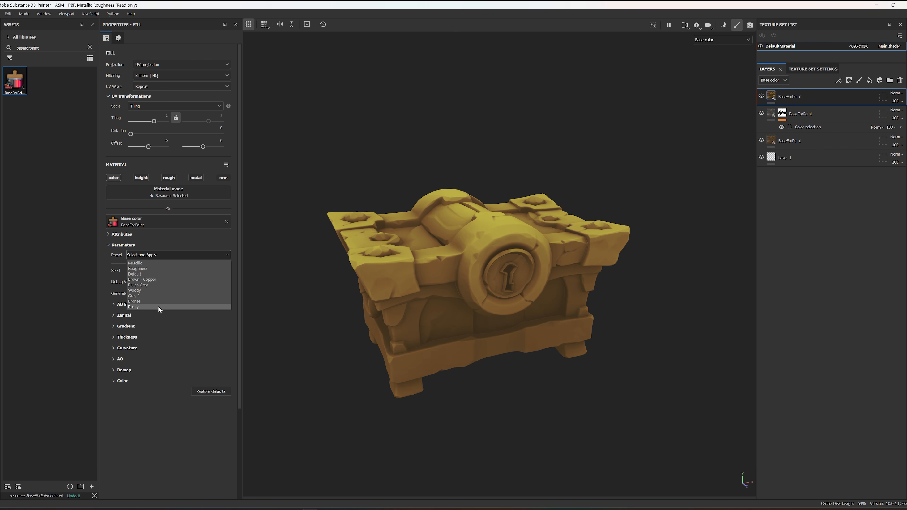
{"action": "left_click", "coordinate": [168, 256]}
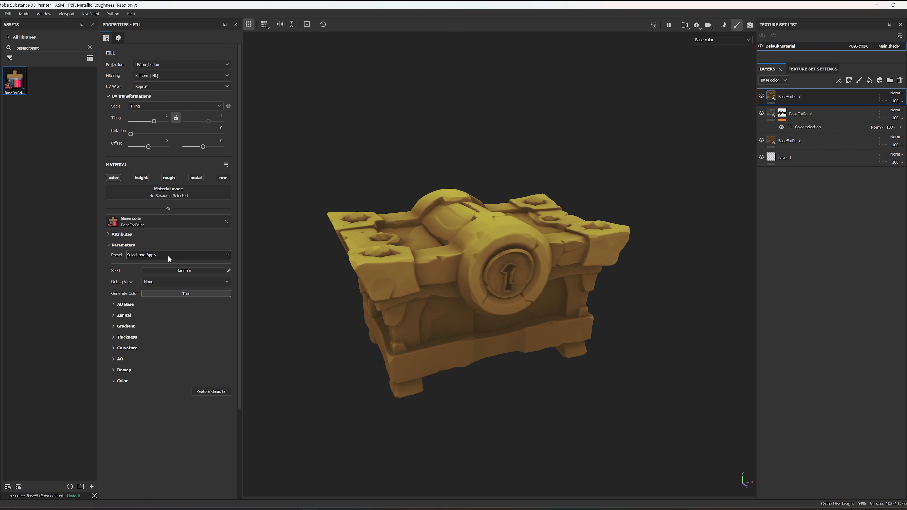
Step: Preview the top layer's Base AO, Zenital and Gradient debug views and return Debug View to None
{"action": "left_click", "coordinate": [155, 282]}
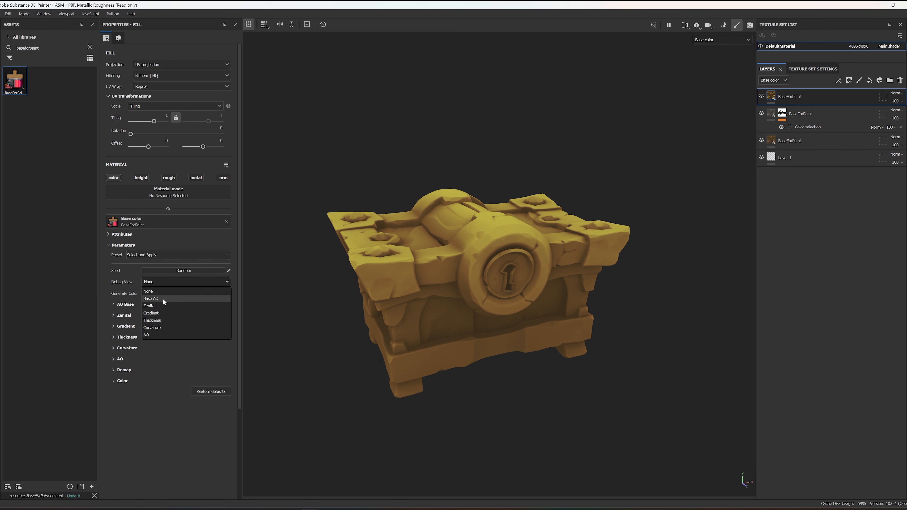
{"action": "left_click", "coordinate": [163, 298]}
{"action": "left_click", "coordinate": [165, 283]}
{"action": "left_click", "coordinate": [165, 308]}
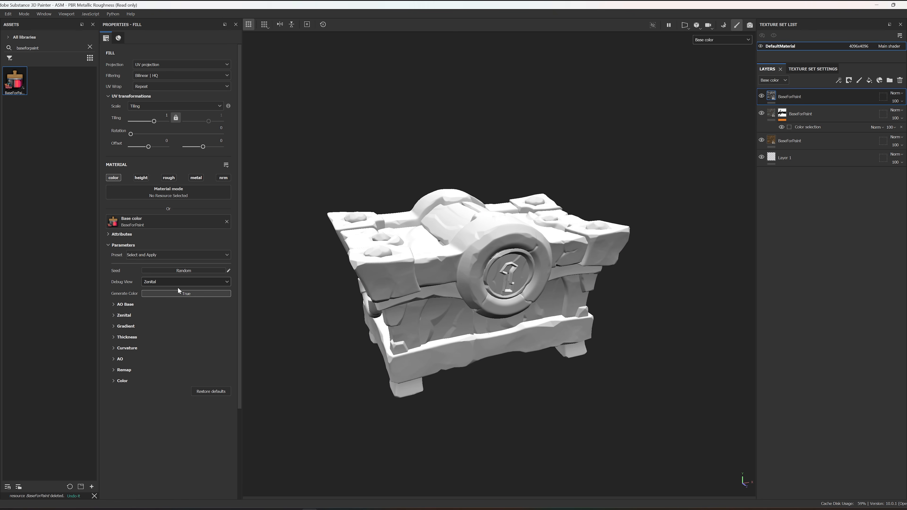
{"action": "left_click", "coordinate": [174, 282]}
{"action": "left_click", "coordinate": [167, 313]}
{"action": "left_click", "coordinate": [174, 282]}
{"action": "left_click", "coordinate": [165, 289]}
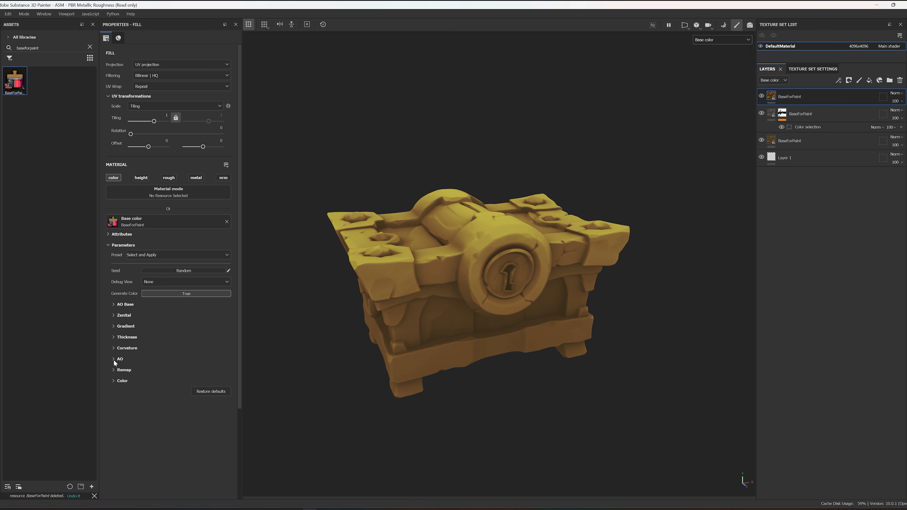
Step: Examine the top layer's Color settings and toggle Generate Color off and on to compare the results
{"action": "left_click", "coordinate": [113, 380]}
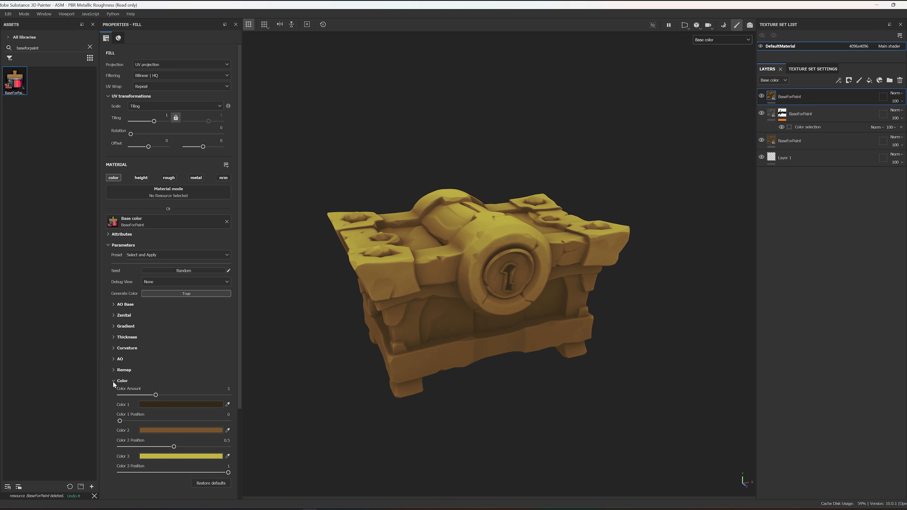
{"action": "scroll", "coordinate": [179, 390], "scroll_direction": "down", "scroll_amount": 3}
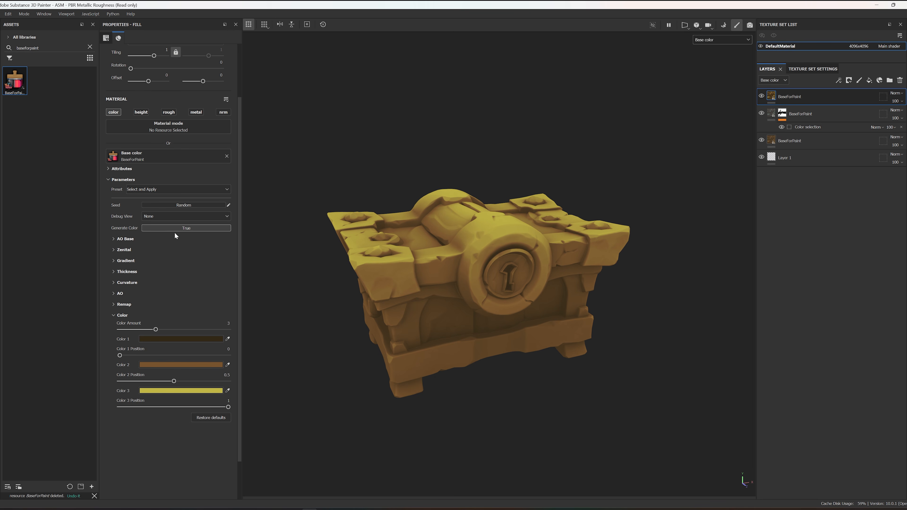
{"action": "left_click", "coordinate": [168, 227]}
{"action": "left_click", "coordinate": [168, 229]}
{"action": "left_click", "coordinate": [167, 228]}
{"action": "left_click", "coordinate": [167, 228]}
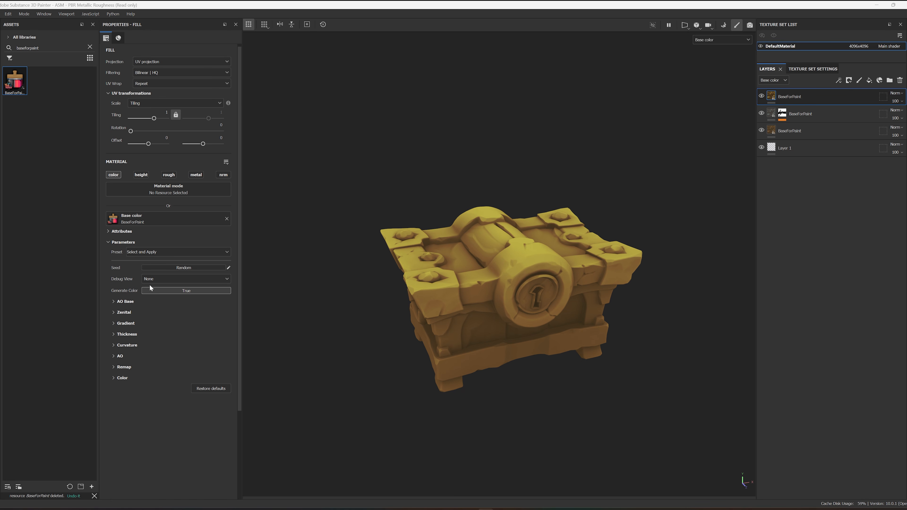
Step: Show the AO Base settings, set Debug View to Base AO and examine the base ambient occlusion around the chest
{"action": "left_click", "coordinate": [113, 301]}
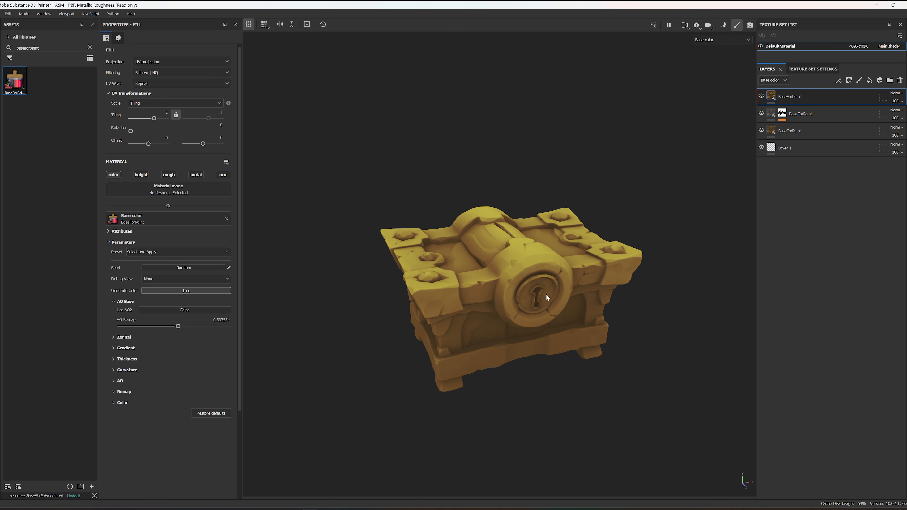
{"action": "scroll", "coordinate": [538, 289], "scroll_direction": "up", "scroll_amount": 3}
{"action": "scroll", "coordinate": [527, 290], "scroll_direction": "up", "scroll_amount": 2}
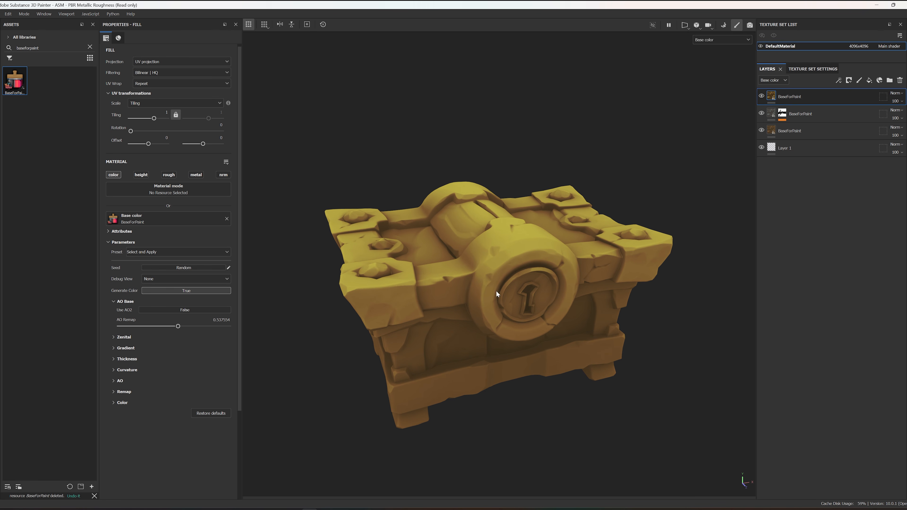
{"action": "left_click", "coordinate": [164, 279]}
{"action": "left_click", "coordinate": [163, 293]}
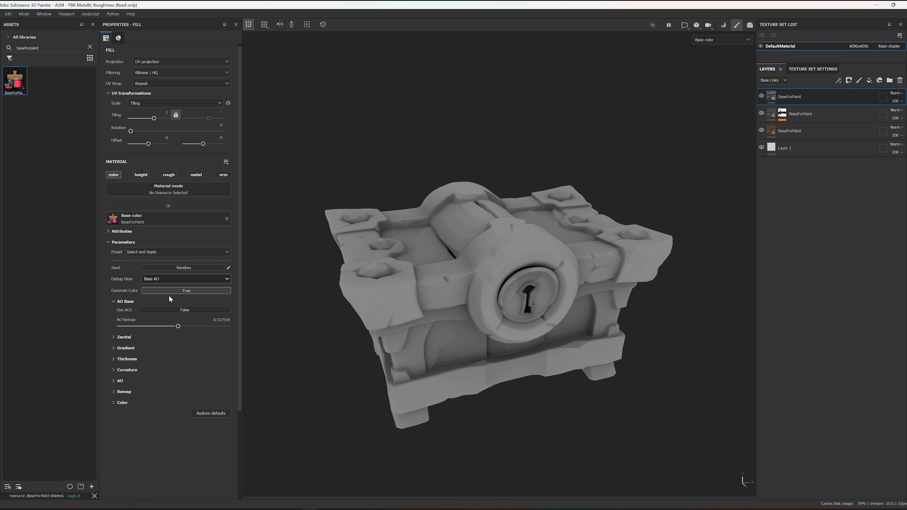
{"action": "mouse_move", "coordinate": [117, 311]}
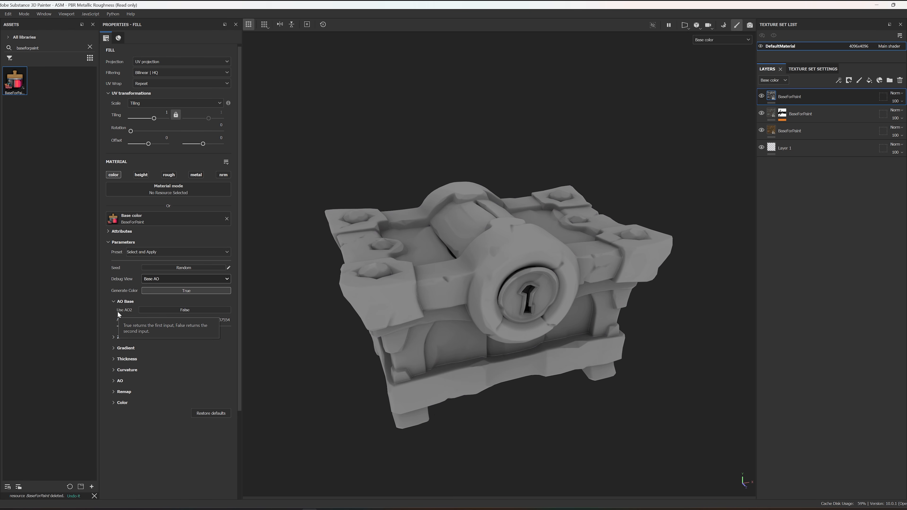
{"action": "mouse_move", "coordinate": [501, 200]}
{"action": "left_mouse_down", "text": "alt"}
{"action": "mouse_move", "coordinate": [590, 203]}
{"action": "mouse_move", "coordinate": [518, 201]}
{"action": "left_mouse_up", "text": "alt"}
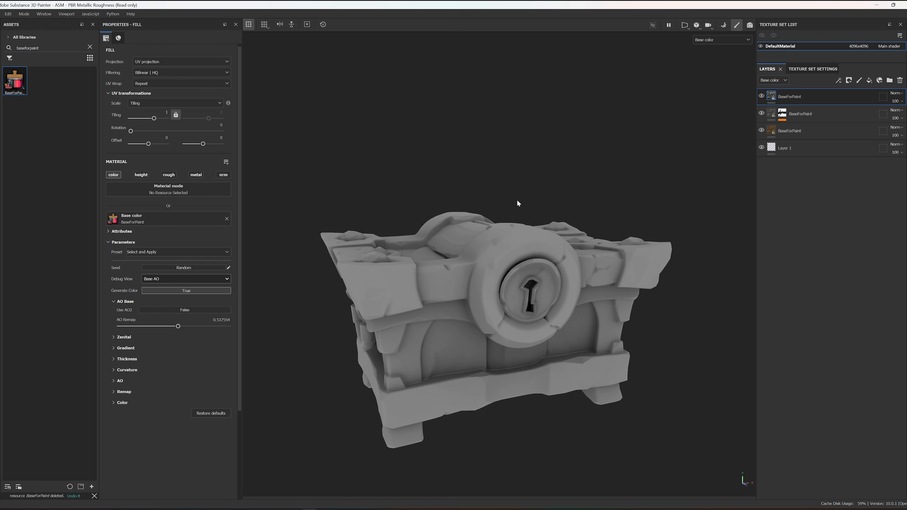
{"action": "mouse_move", "coordinate": [320, 267]}
{"action": "left_mouse_down", "text": "alt"}
{"action": "mouse_move", "coordinate": [327, 280]}
{"action": "mouse_move", "coordinate": [328, 265]}
{"action": "left_mouse_up", "text": "alt"}
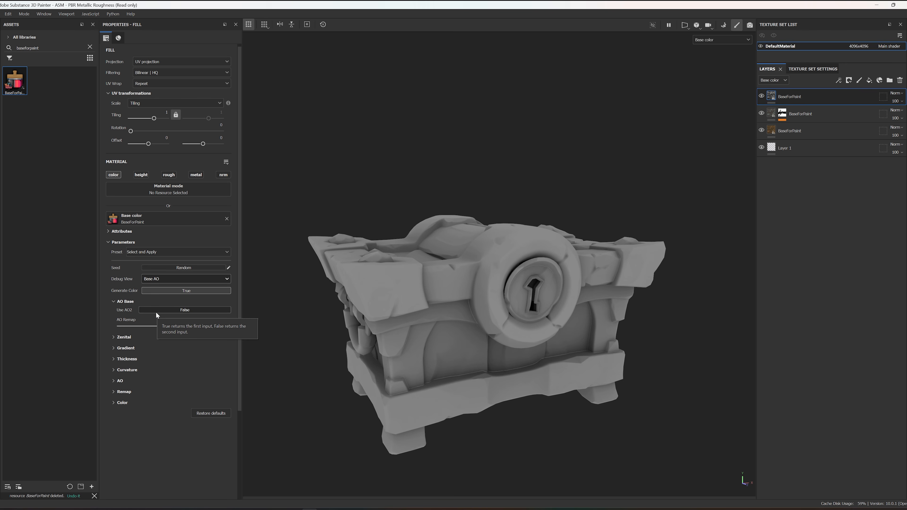
{"action": "left_click_drag", "start_coordinate": [677, 276], "coordinate": [548, 227], "text": "alt"}
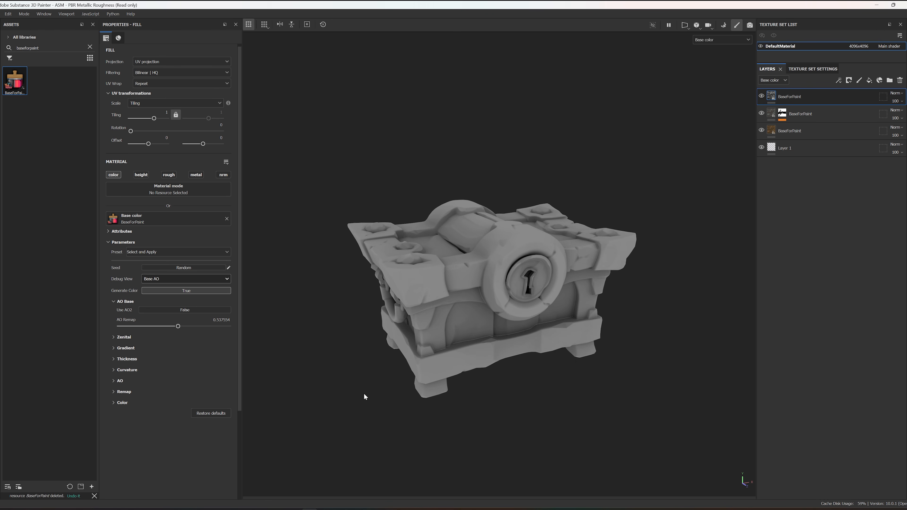
{"action": "right_click_drag", "start_coordinate": [435, 293], "coordinate": [465, 295], "text": "alt"}
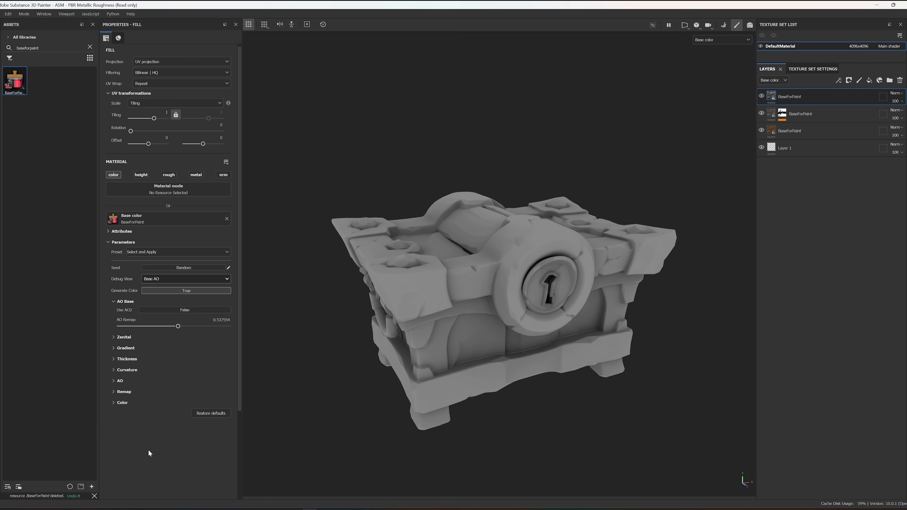
Step: Add a generator to the top fill layer, assign BaseForPaint to it and leave only the color channel enabled
{"action": "right_click", "coordinate": [806, 93]}
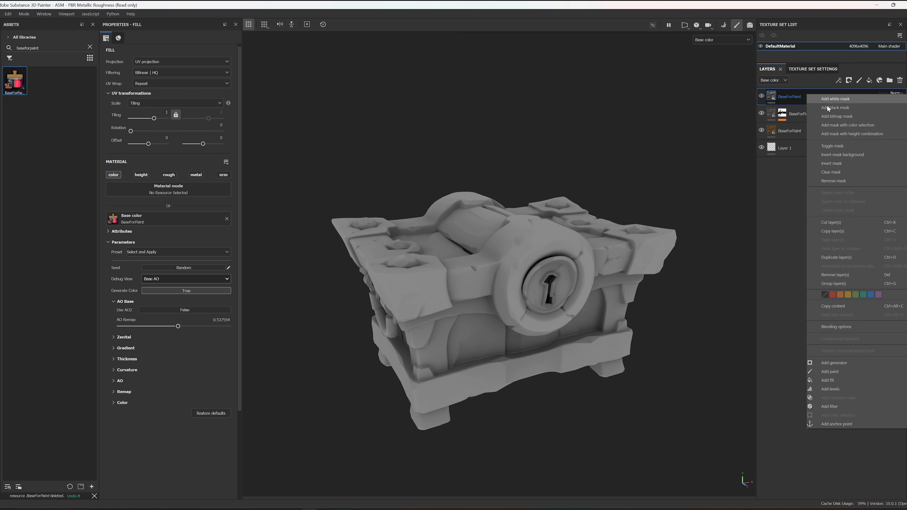
{"action": "left_click", "coordinate": [836, 362]}
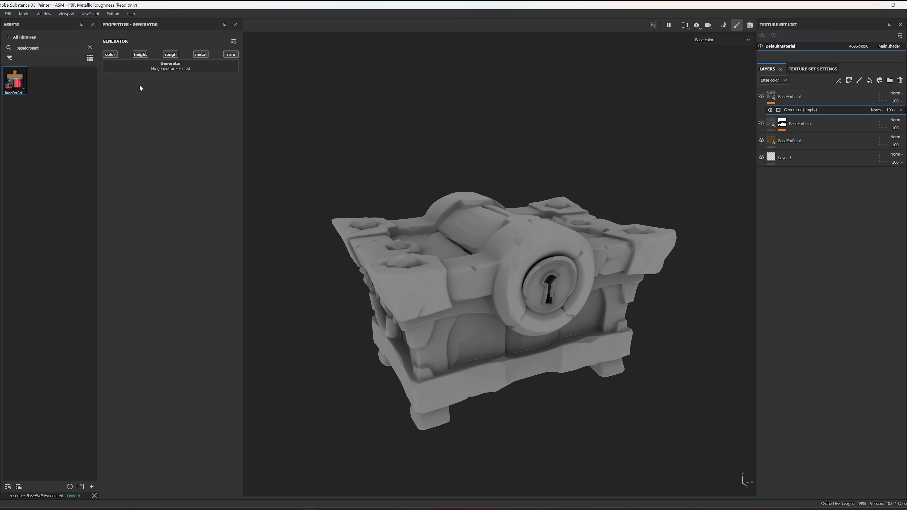
{"action": "left_click_drag", "start_coordinate": [27, 74], "coordinate": [137, 64]}
{"action": "left_click", "coordinate": [145, 55], "text": "alt"}
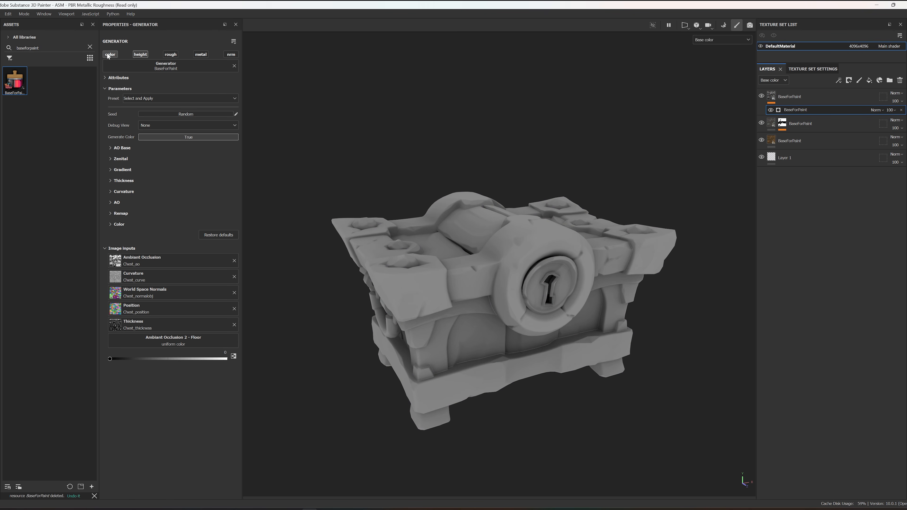
{"action": "left_click", "coordinate": [111, 55], "text": "alt"}
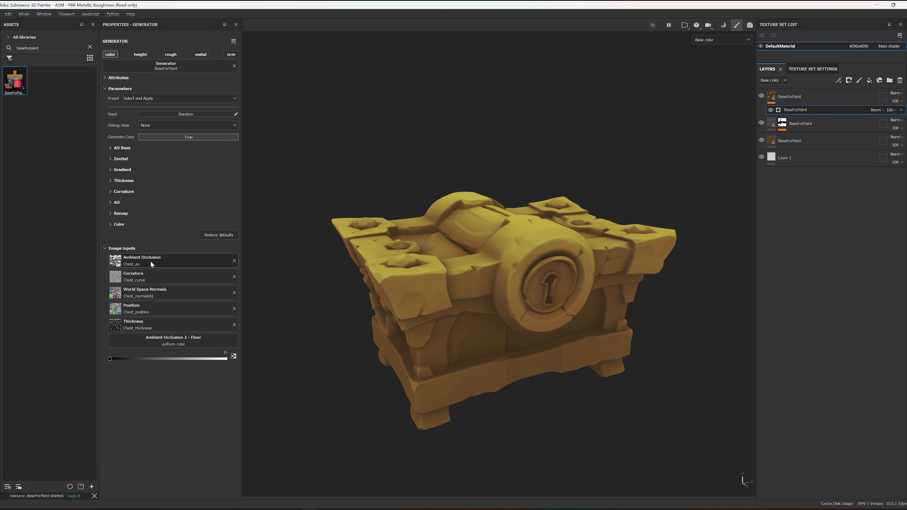
Step: Show the Project library's assets and assign Chest_ao2 to the generator's Ambient Occlusion 2 - Floor input
{"action": "left_click", "coordinate": [170, 345]}
{"action": "left_click", "coordinate": [90, 47]}
{"action": "left_click", "coordinate": [14, 37]}
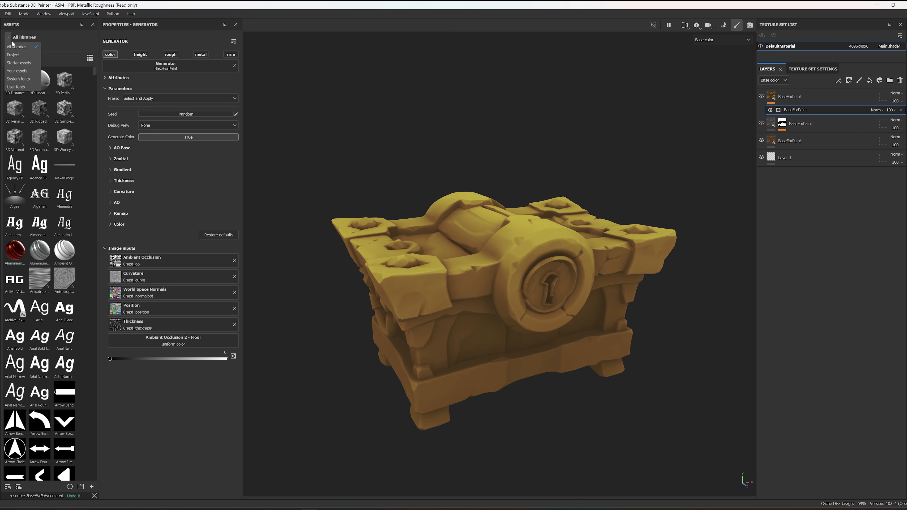
{"action": "left_click", "coordinate": [11, 55]}
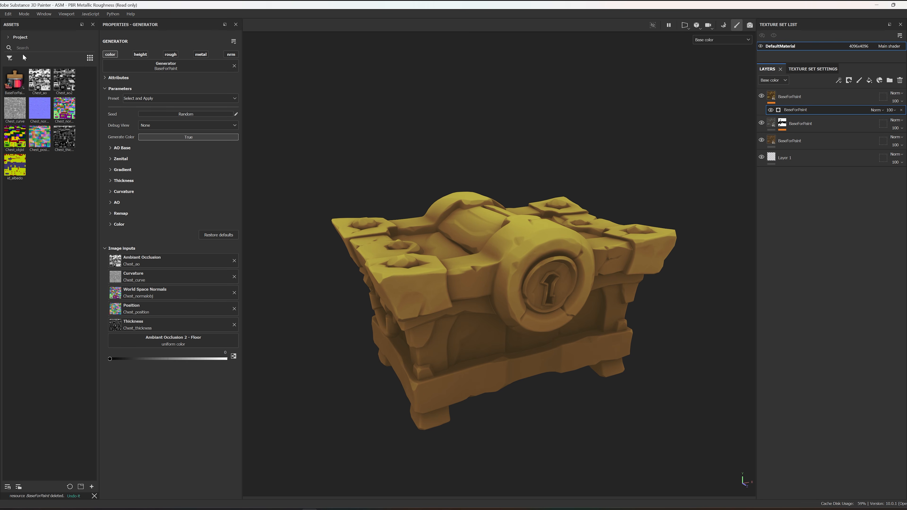
{"action": "left_click_drag", "start_coordinate": [64, 82], "coordinate": [201, 340]}
Step: Look over the chest, show the generator's AO Base settings and set Debug View to Base AO
{"action": "left_click_drag", "start_coordinate": [427, 359], "coordinate": [398, 337], "text": "alt"}
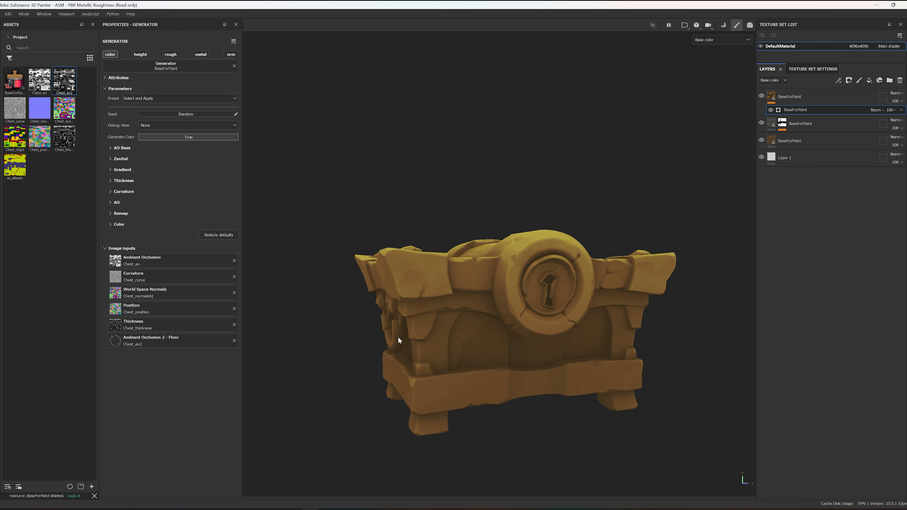
{"action": "left_click_drag", "start_coordinate": [560, 283], "coordinate": [514, 325], "text": "alt"}
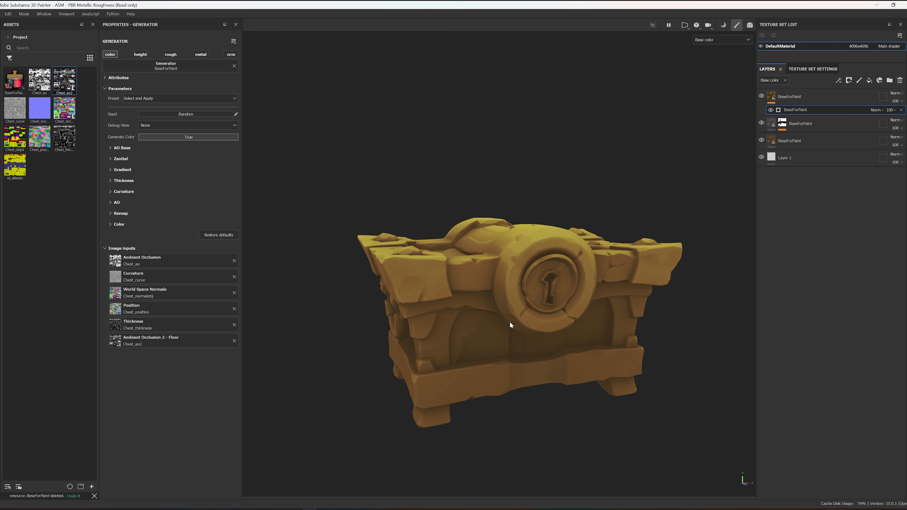
{"action": "scroll", "coordinate": [476, 204], "scroll_direction": "up", "scroll_amount": 3}
{"action": "left_click_drag", "start_coordinate": [476, 204], "coordinate": [489, 234], "text": "alt"}
{"action": "scroll", "coordinate": [490, 234], "scroll_direction": "down", "scroll_amount": 2}
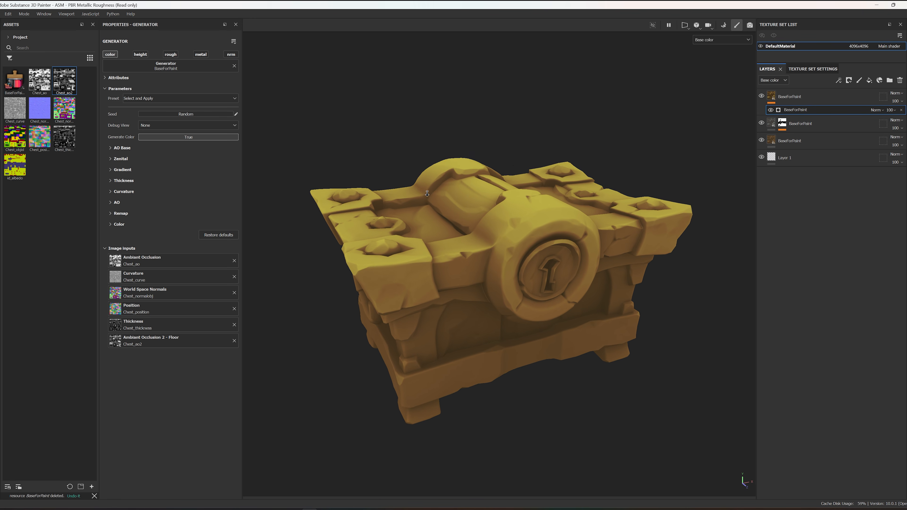
{"action": "left_click", "coordinate": [112, 159]}
{"action": "left_click", "coordinate": [109, 159]}
{"action": "left_click", "coordinate": [111, 148]}
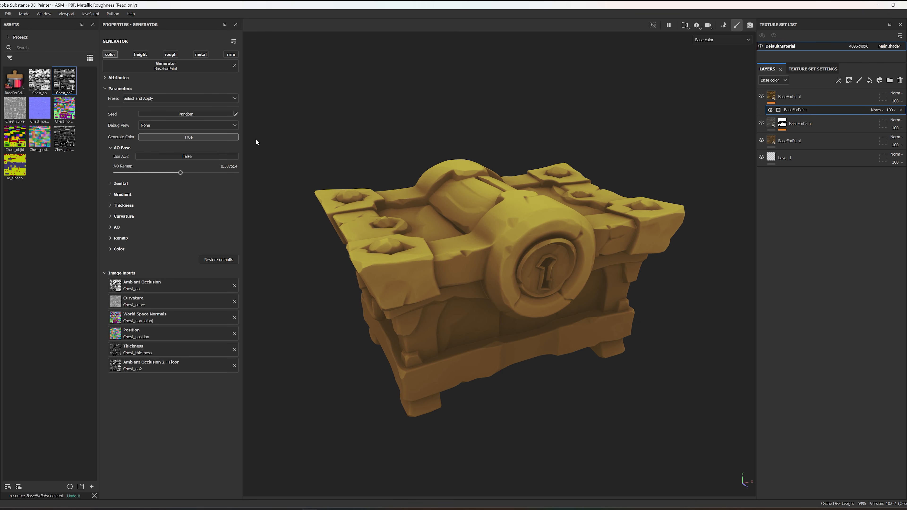
{"action": "left_click", "coordinate": [187, 125]}
{"action": "left_click", "coordinate": [172, 141]}
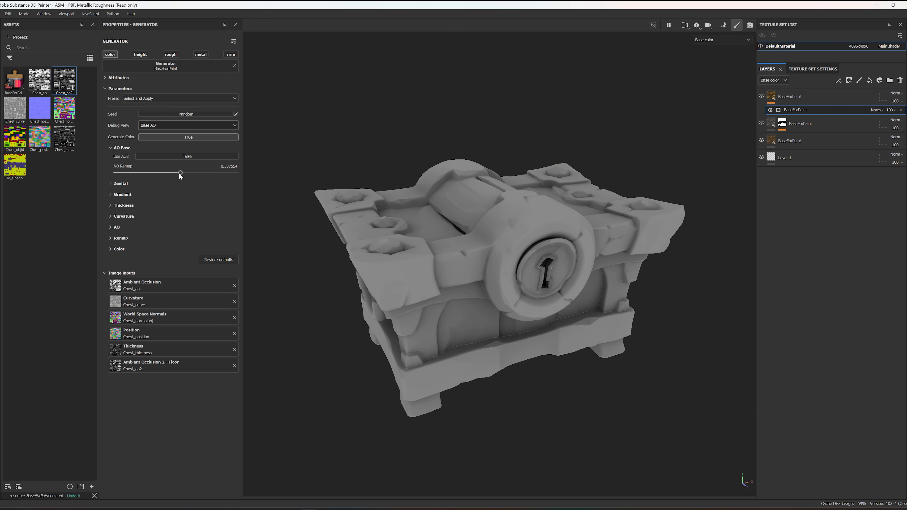
Step: Toggle Use AO2 on and off repeatedly to compare the two base ambient occlusion maps on the chest
{"action": "left_click_drag", "start_coordinate": [347, 232], "coordinate": [342, 208], "text": "alt"}
{"action": "left_click", "coordinate": [163, 156]}
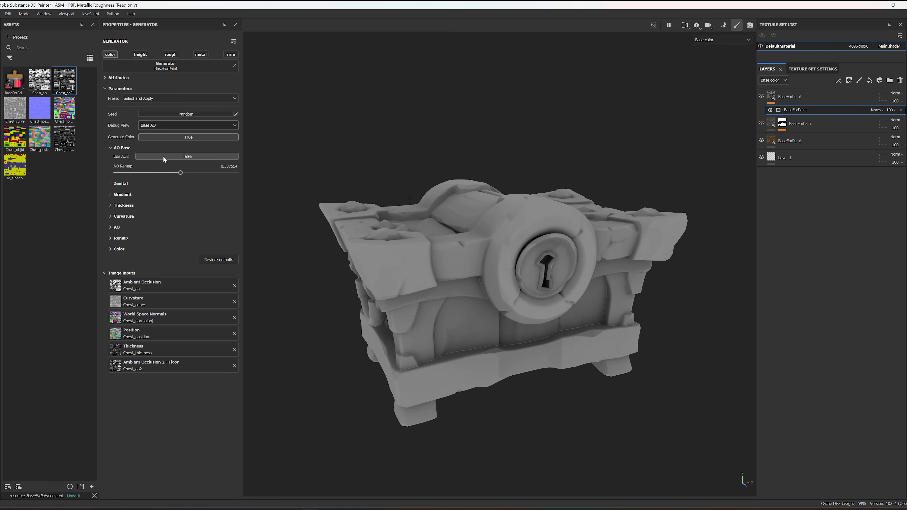
{"action": "left_click_drag", "start_coordinate": [344, 316], "coordinate": [504, 280], "text": "alt"}
{"action": "left_click_drag", "start_coordinate": [226, 174], "coordinate": [185, 175]}
{"action": "left_click", "coordinate": [187, 157]}
{"action": "left_click", "coordinate": [187, 157]}
{"action": "left_click", "coordinate": [187, 157]}
{"action": "left_click", "coordinate": [187, 156]}
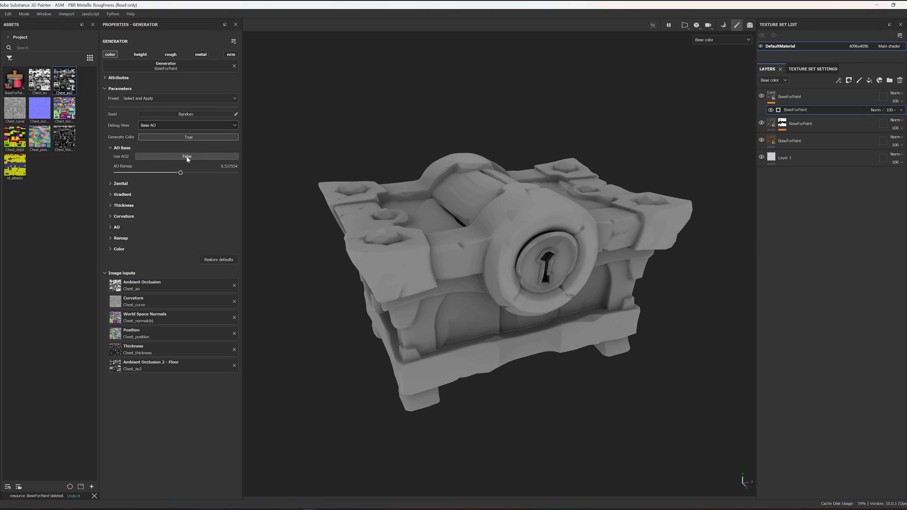
{"action": "left_click", "coordinate": [187, 156]}
{"action": "left_click", "coordinate": [187, 157]}
{"action": "left_click", "coordinate": [187, 157]}
{"action": "left_click", "coordinate": [186, 156]}
{"action": "left_click", "coordinate": [186, 157]}
{"action": "left_click", "coordinate": [186, 157]}
Step: Set AO2 Remap to 0.63 and toggle Use AO2 again to compare the base occlusion
{"action": "right_click_drag", "start_coordinate": [451, 217], "coordinate": [425, 231], "text": "alt"}
{"action": "left_click_drag", "start_coordinate": [184, 173], "coordinate": [191, 172]}
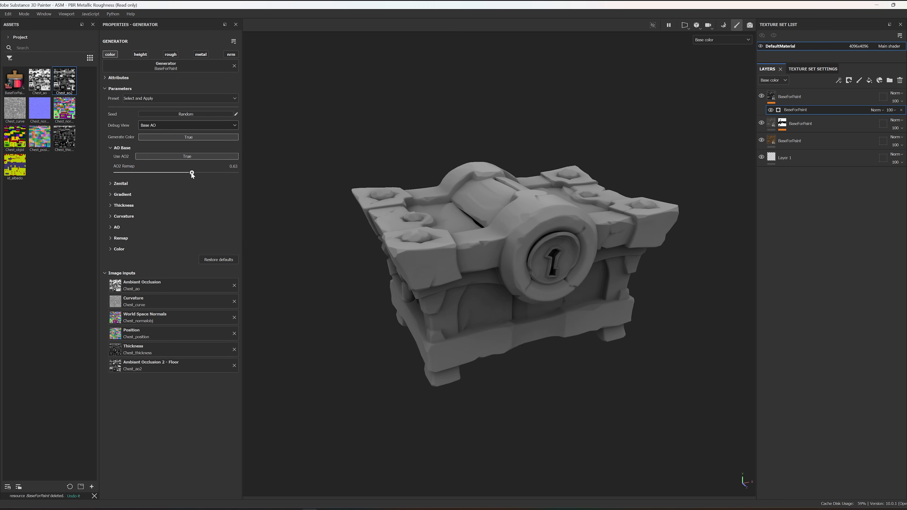
{"action": "left_click", "coordinate": [189, 157]}
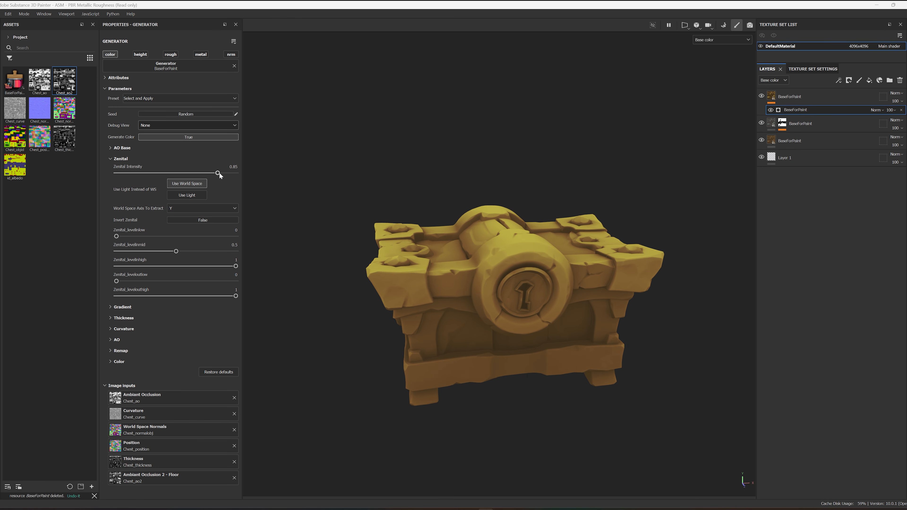
Step: Set Zenital Intensity to 0.73 and switch Debug View to Zenital
{"action": "mouse_move", "coordinate": [218, 174]}
{"action": "left_mouse_down"}
{"action": "mouse_move", "coordinate": [90, 177]}
{"action": "mouse_move", "coordinate": [269, 185]}
{"action": "mouse_move", "coordinate": [146, 183]}
{"action": "mouse_move", "coordinate": [204, 183]}
{"action": "left_mouse_up"}
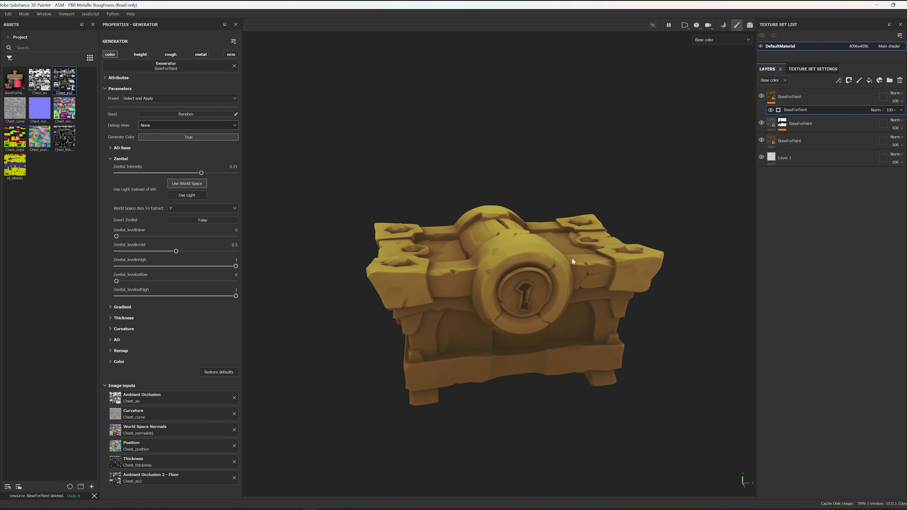
{"action": "mouse_move", "coordinate": [201, 173]}
{"action": "left_mouse_down"}
{"action": "mouse_move", "coordinate": [236, 173]}
{"action": "mouse_move", "coordinate": [128, 173]}
{"action": "mouse_move", "coordinate": [204, 176]}
{"action": "left_mouse_up"}
{"action": "left_click", "coordinate": [172, 126]}
{"action": "left_click", "coordinate": [157, 150]}
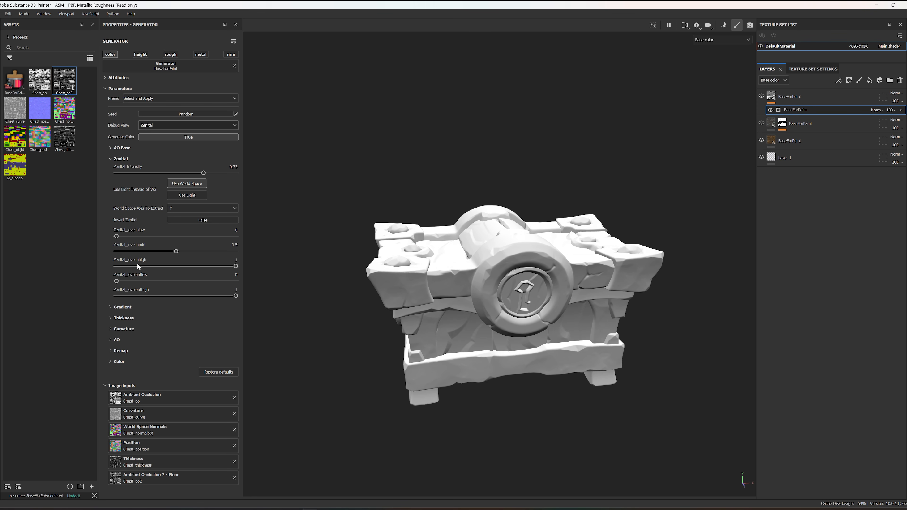
Step: Set the zenital mask's mid input level to about 0.70 and its low output level to about 0.22
{"action": "mouse_move", "coordinate": [176, 251]}
{"action": "left_mouse_down"}
{"action": "mouse_move", "coordinate": [164, 251]}
{"action": "mouse_move", "coordinate": [200, 251]}
{"action": "left_mouse_up"}
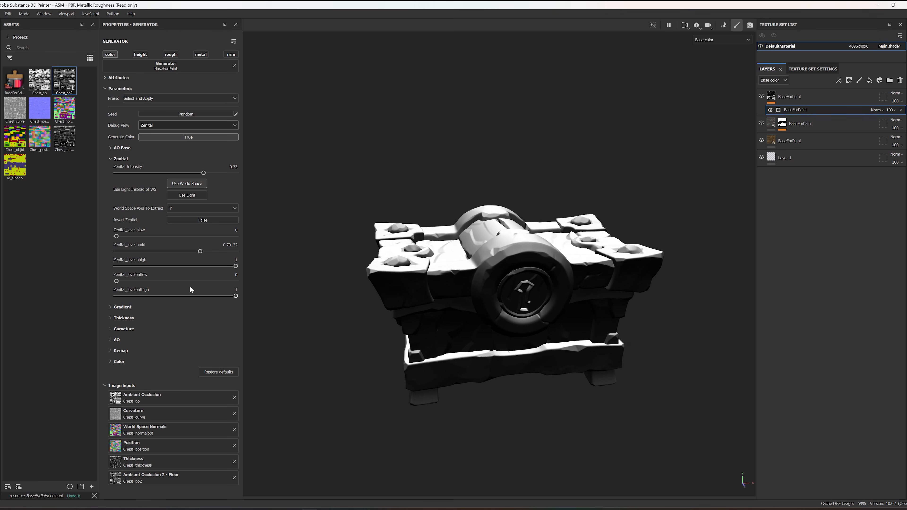
{"action": "left_click_drag", "start_coordinate": [117, 281], "coordinate": [138, 282]}
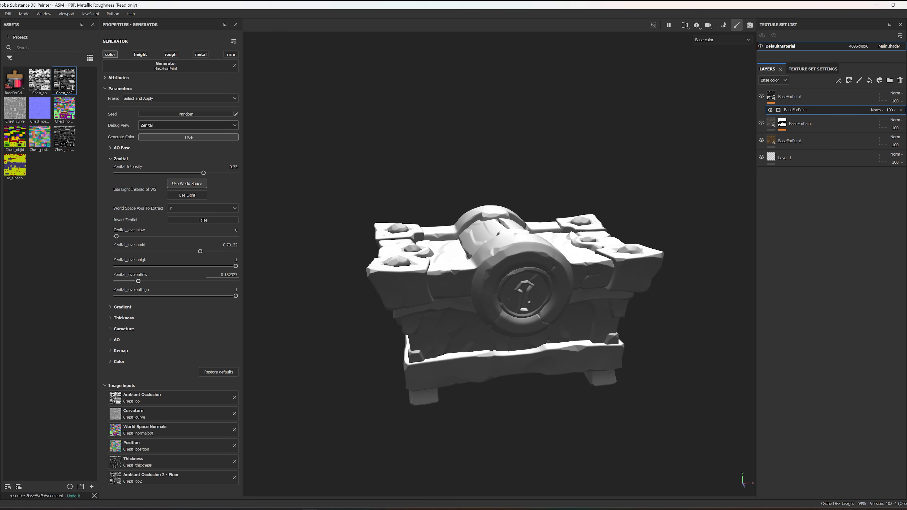
{"action": "left_click_drag", "start_coordinate": [138, 282], "coordinate": [143, 284]}
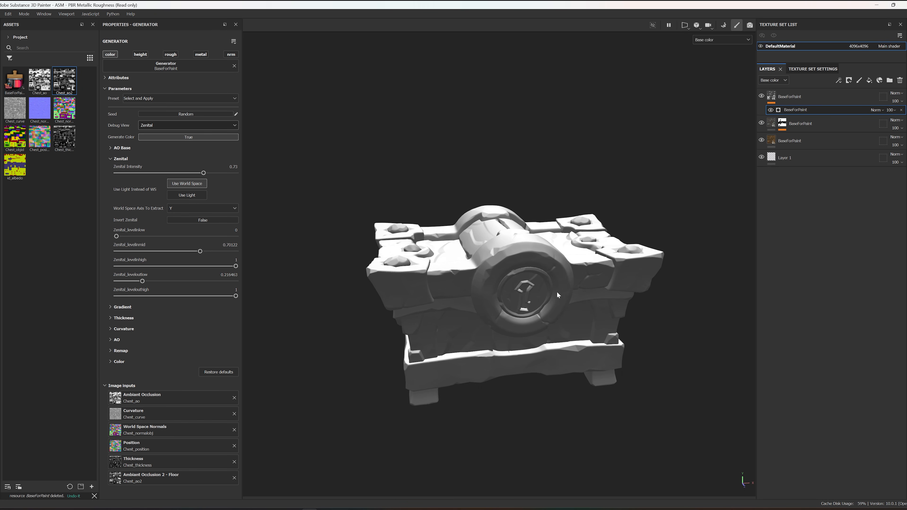
{"action": "left_click_drag", "start_coordinate": [564, 207], "coordinate": [554, 234], "text": "alt"}
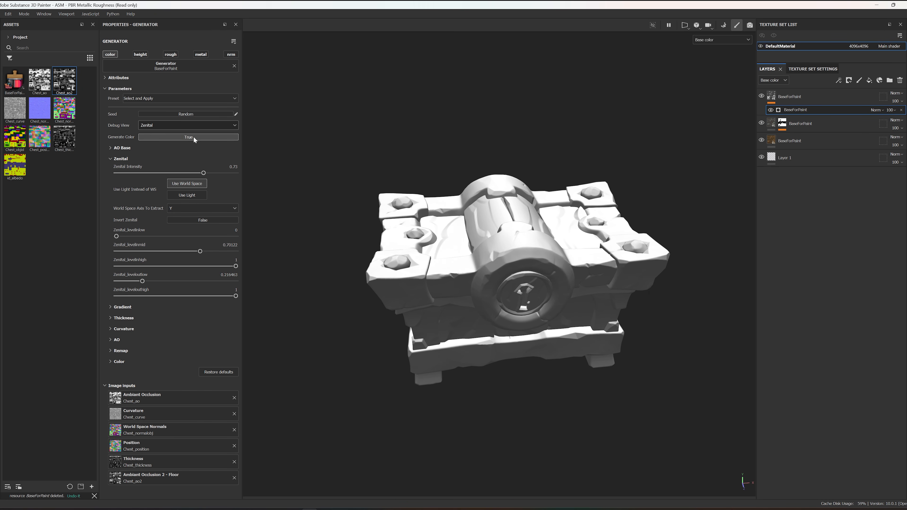
Step: Return Debug View to None and vary Zenital Intensity to judge its effect on the chest's color
{"action": "left_click", "coordinate": [166, 125]}
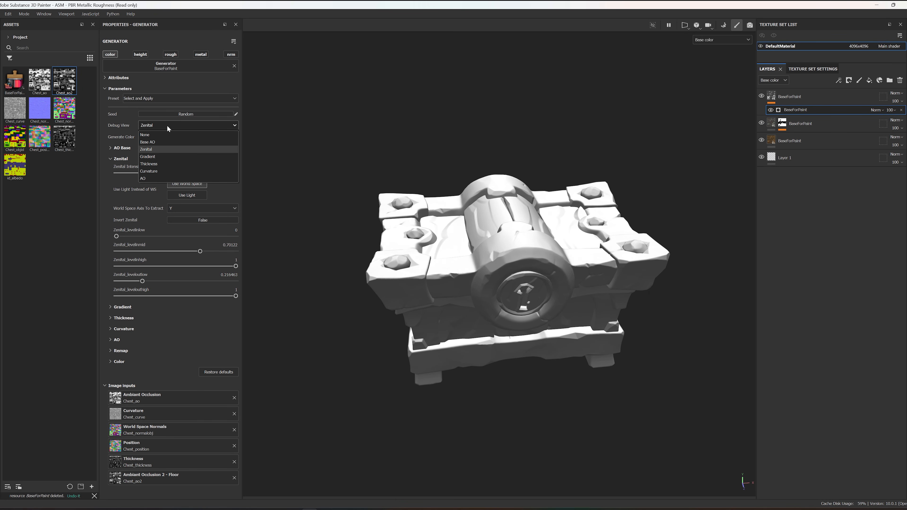
{"action": "left_click", "coordinate": [159, 135]}
{"action": "left_click_drag", "start_coordinate": [440, 234], "coordinate": [371, 301], "text": "alt"}
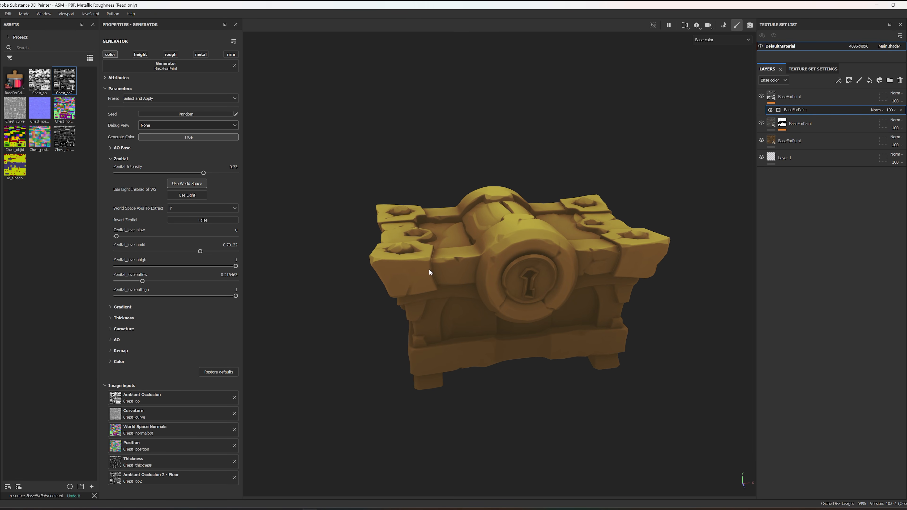
{"action": "mouse_move", "coordinate": [203, 173]}
{"action": "left_mouse_down"}
{"action": "mouse_move", "coordinate": [254, 179]}
{"action": "mouse_move", "coordinate": [125, 180]}
{"action": "mouse_move", "coordinate": [246, 183]}
{"action": "mouse_move", "coordinate": [194, 177]}
{"action": "left_mouse_up"}
{"action": "left_click_drag", "start_coordinate": [418, 219], "coordinate": [383, 239], "text": "alt"}
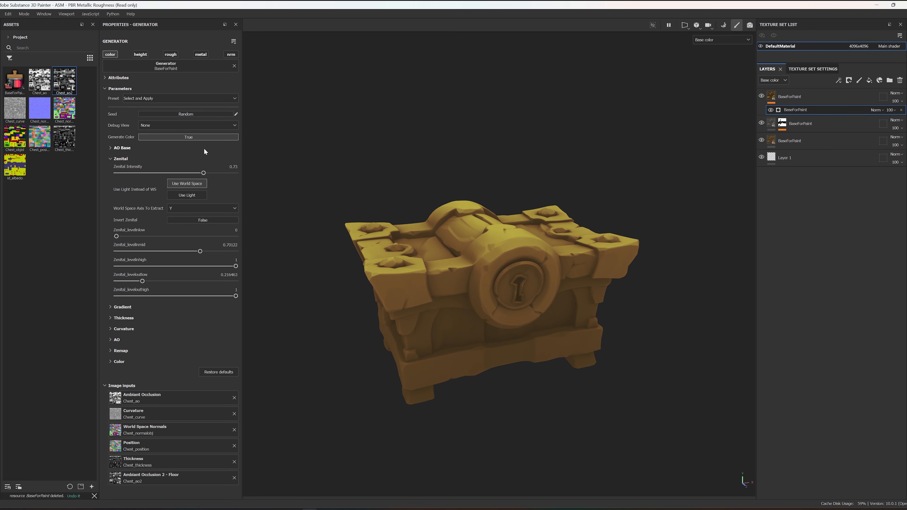
Step: Restore the generator's default parameters and set Debug View to Zenital
{"action": "left_click", "coordinate": [198, 127]}
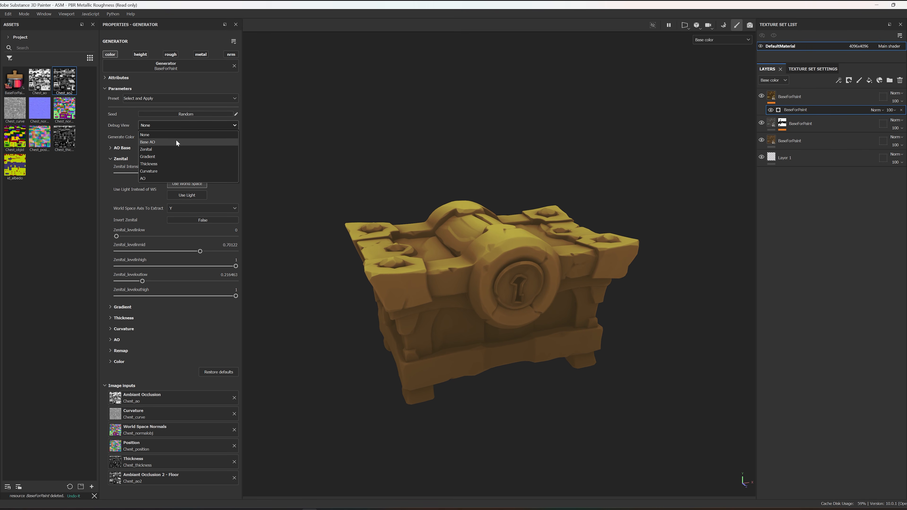
{"action": "left_click", "coordinate": [164, 149]}
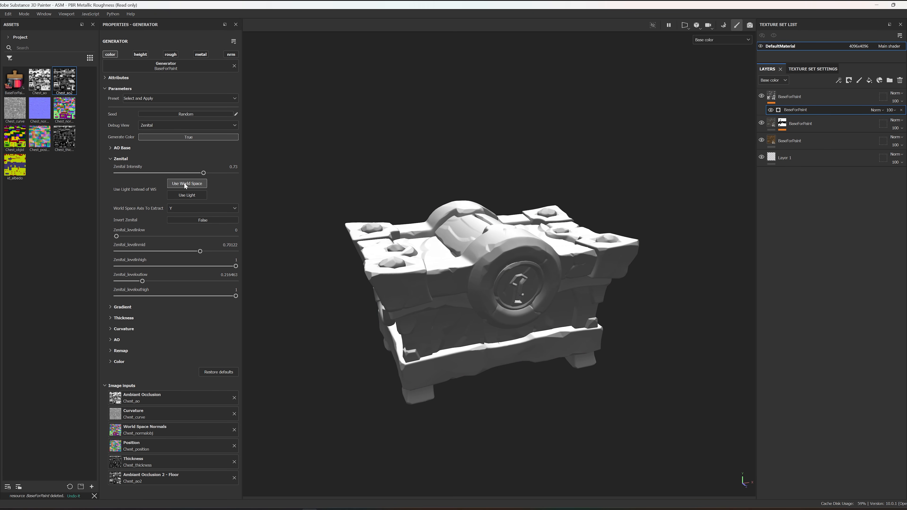
{"action": "left_click", "coordinate": [225, 371]}
{"action": "left_click", "coordinate": [181, 125]}
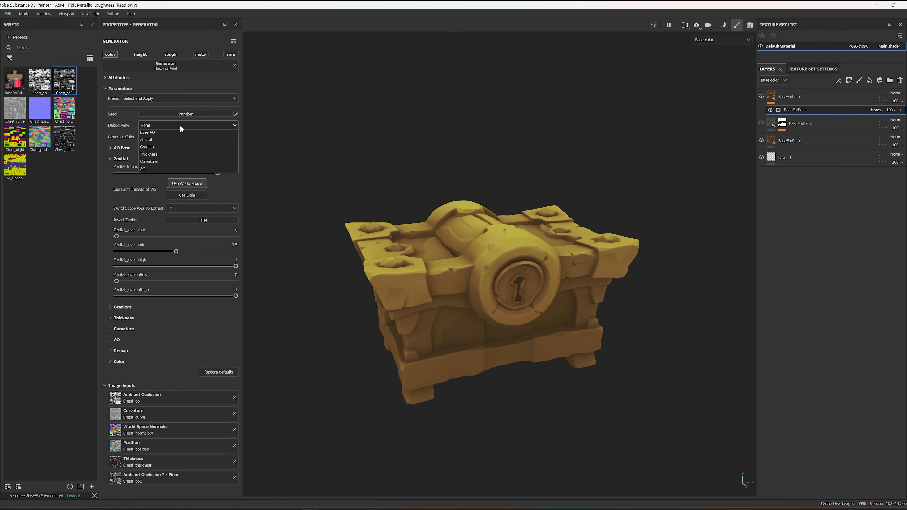
{"action": "left_click", "coordinate": [169, 149]}
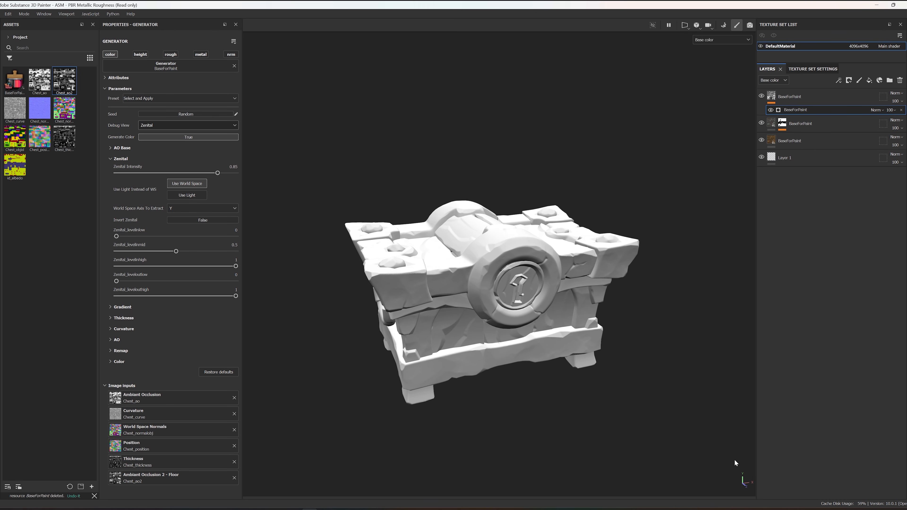
Step: Try Z and X as the World Space Axis To Extract, and return it to Y
{"action": "left_click", "coordinate": [192, 210]}
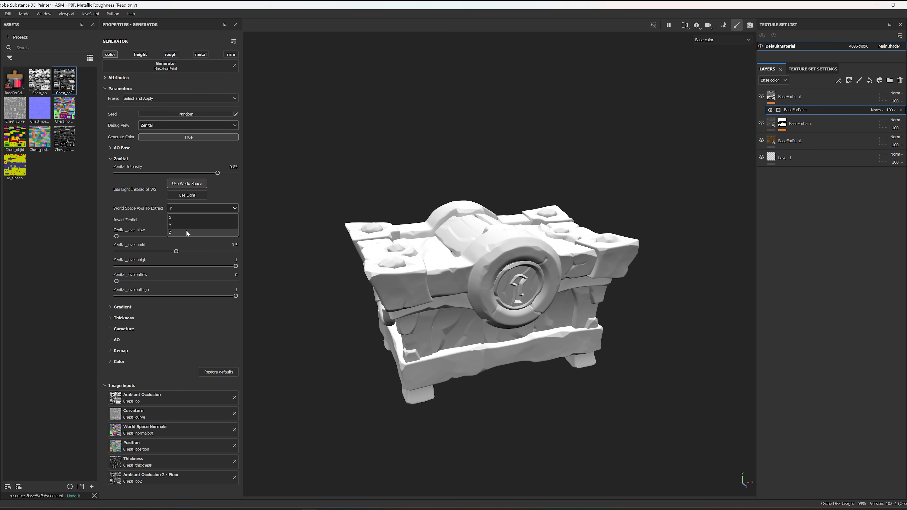
{"action": "left_click", "coordinate": [186, 230]}
{"action": "left_click", "coordinate": [196, 209]}
{"action": "left_click", "coordinate": [182, 215]}
{"action": "left_click", "coordinate": [183, 207]}
{"action": "left_click", "coordinate": [189, 224]}
Step: Try Invert Zenital on the world space mask, switch the zenital source to Use Light and turn the inversion off
{"action": "left_click", "coordinate": [198, 219]}
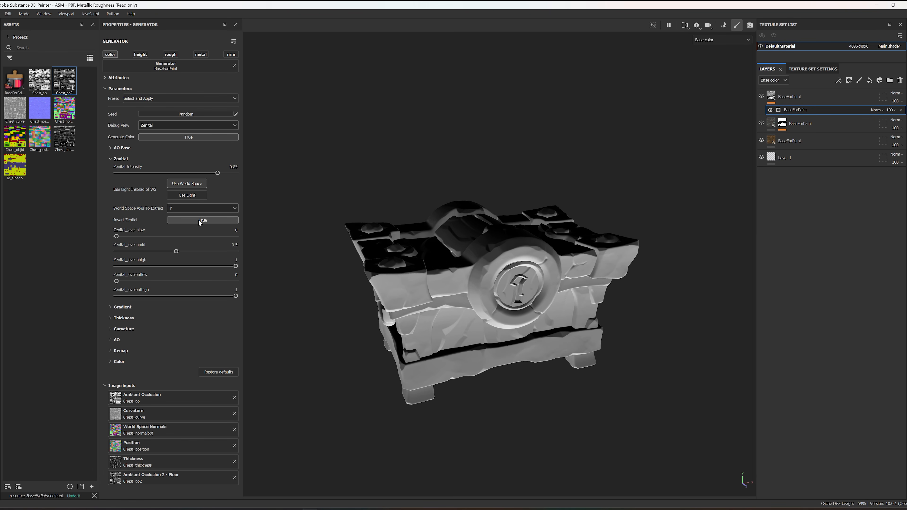
{"action": "mouse_move", "coordinate": [521, 385]}
{"action": "left_mouse_down", "text": "alt"}
{"action": "mouse_move", "coordinate": [574, 217]}
{"action": "mouse_move", "coordinate": [498, 286]}
{"action": "mouse_move", "coordinate": [450, 420]}
{"action": "mouse_move", "coordinate": [480, 470]}
{"action": "mouse_move", "coordinate": [494, 454]}
{"action": "left_mouse_up", "text": "alt"}
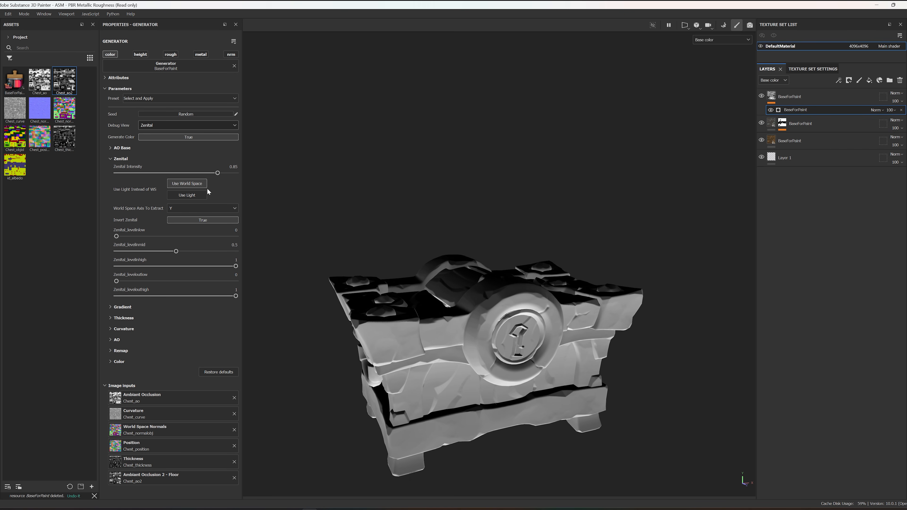
{"action": "left_click", "coordinate": [198, 195]}
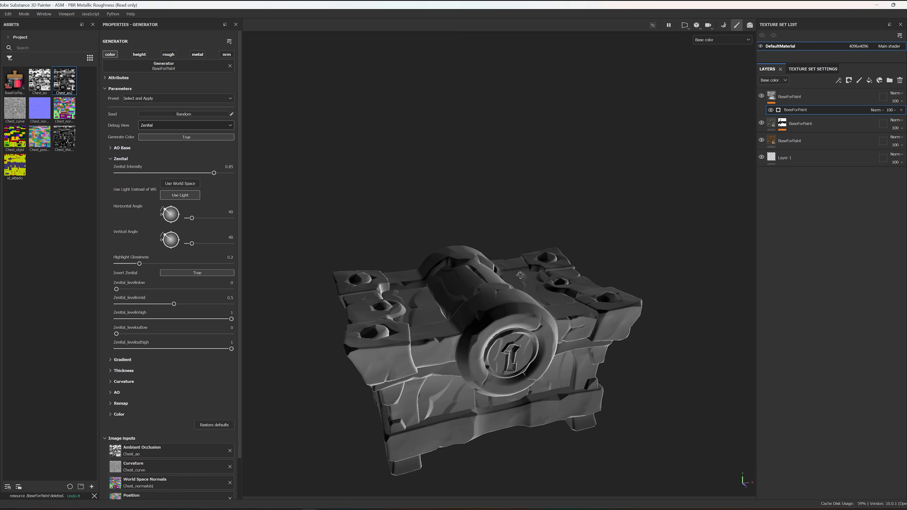
{"action": "left_click", "coordinate": [188, 273]}
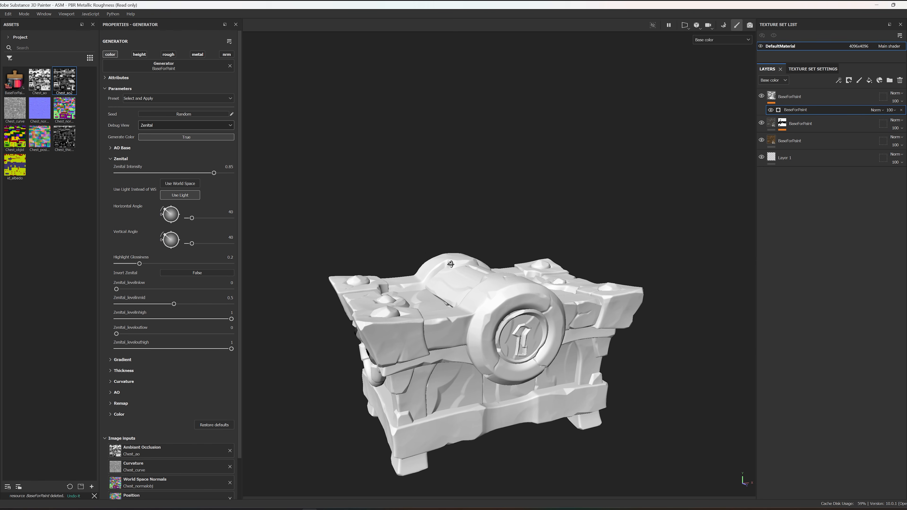
Step: Set the zenital light's Horizontal Angle to 161 and Vertical Angle to 33, and inspect the chest from above
{"action": "left_click_drag", "start_coordinate": [165, 208], "coordinate": [189, 209]}
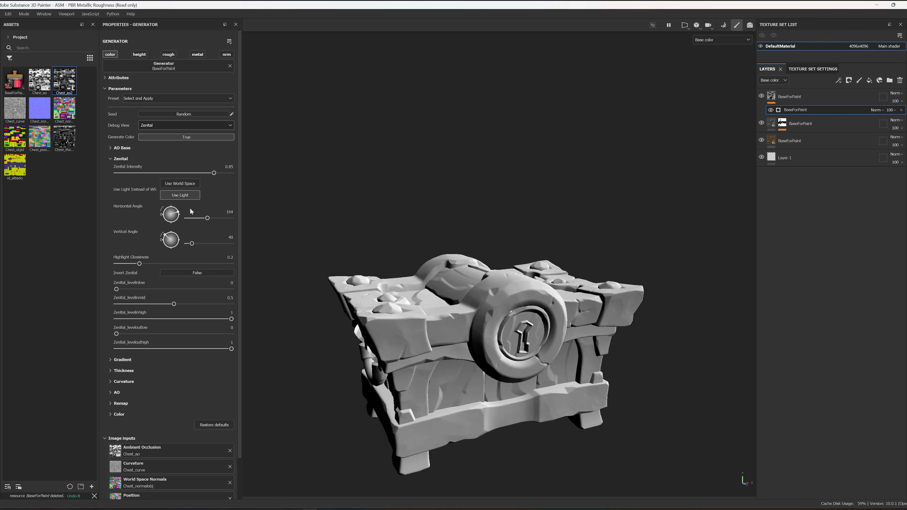
{"action": "mouse_move", "coordinate": [161, 239]}
{"action": "left_mouse_down"}
{"action": "mouse_move", "coordinate": [160, 253]}
{"action": "mouse_move", "coordinate": [142, 232]}
{"action": "mouse_move", "coordinate": [144, 211]}
{"action": "mouse_move", "coordinate": [139, 219]}
{"action": "left_mouse_up"}
{"action": "left_click_drag", "start_coordinate": [566, 231], "coordinate": [483, 276], "text": "alt"}
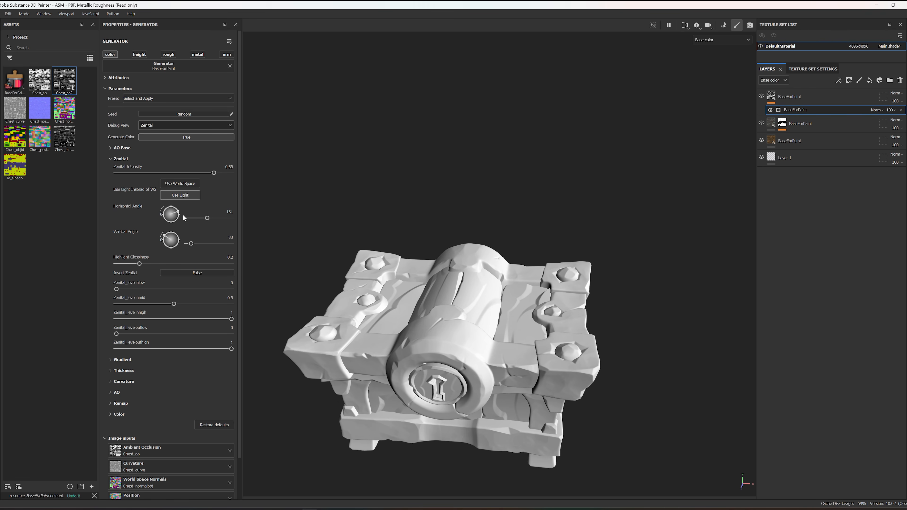
Step: Set the zenital light's Horizontal Angle to 227, inspect the chest, and switch the zenital source back to Use World Space
{"action": "mouse_move", "coordinate": [179, 213]}
{"action": "left_mouse_down"}
{"action": "mouse_move", "coordinate": [179, 201]}
{"action": "mouse_move", "coordinate": [183, 224]}
{"action": "left_mouse_up"}
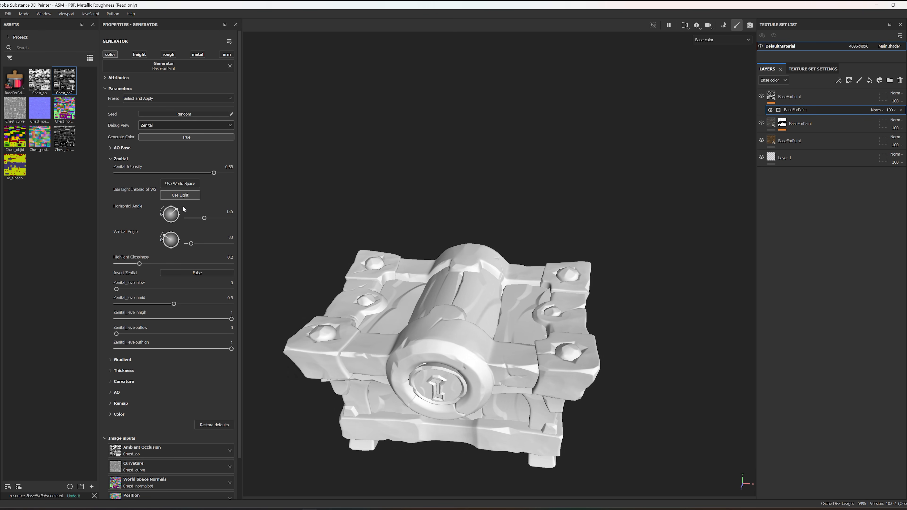
{"action": "left_click_drag", "start_coordinate": [509, 277], "coordinate": [540, 243], "text": "alt"}
{"action": "left_click_drag", "start_coordinate": [645, 139], "coordinate": [326, 287], "text": "alt"}
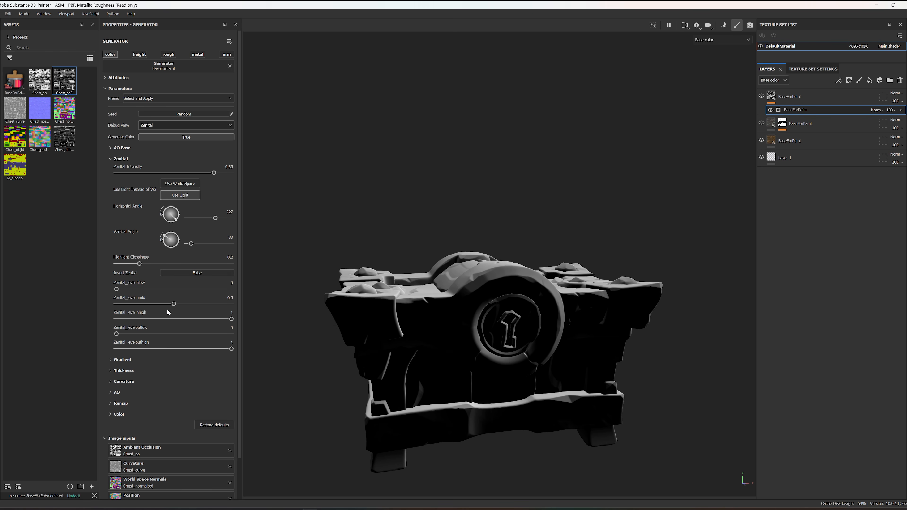
{"action": "left_click", "coordinate": [182, 184]}
{"action": "left_click_drag", "start_coordinate": [441, 238], "coordinate": [366, 215], "text": "alt"}
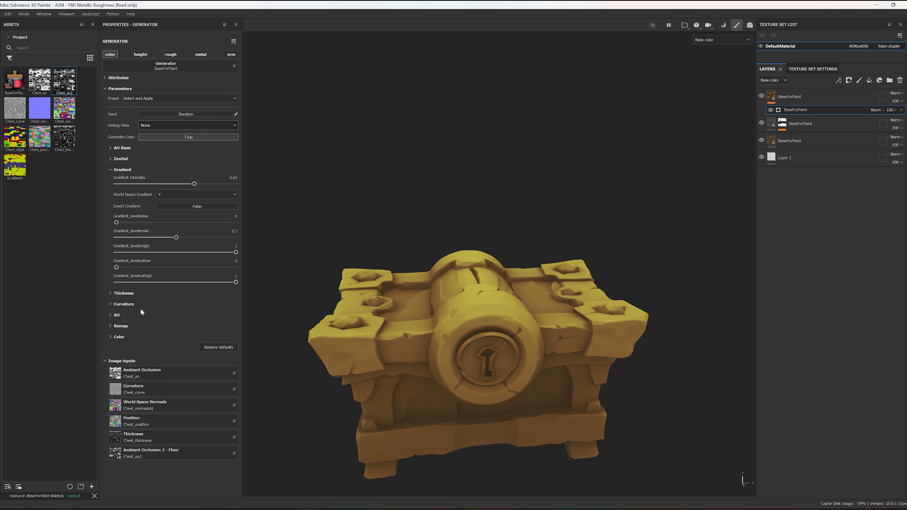
Step: Set the generator's Debug View to Gradient and examine the gradient mask on the chest
{"action": "left_click", "coordinate": [155, 124]}
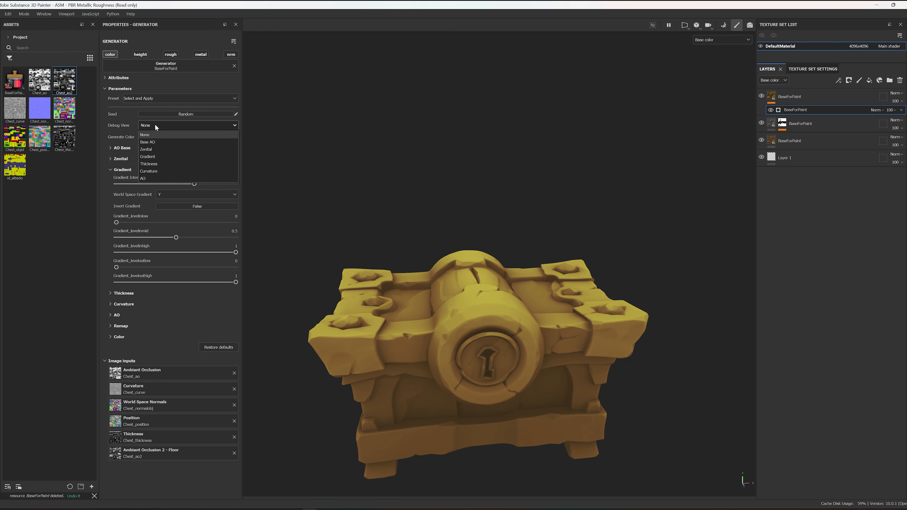
{"action": "left_click", "coordinate": [167, 154]}
{"action": "left_click_drag", "start_coordinate": [503, 240], "coordinate": [457, 393], "text": "alt"}
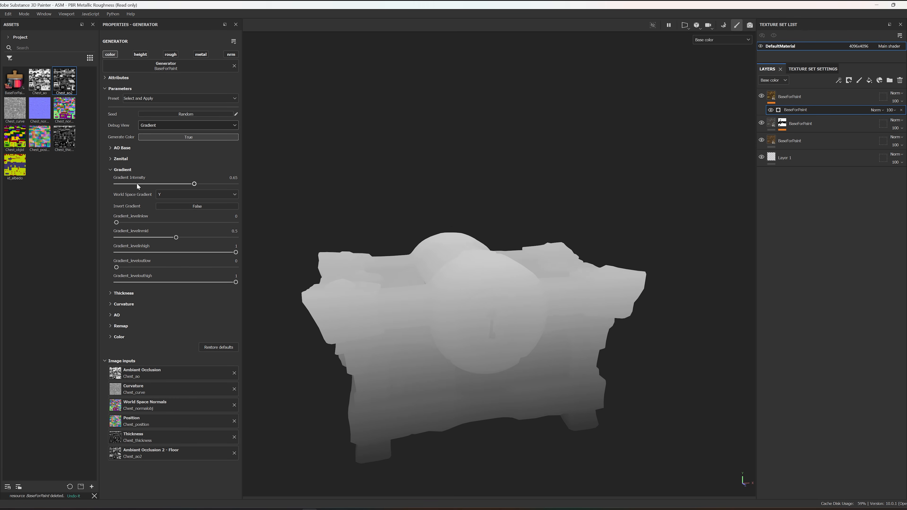
Step: Try X and Z as the World Space Gradient axis, and return it to Y
{"action": "left_click", "coordinate": [190, 195]}
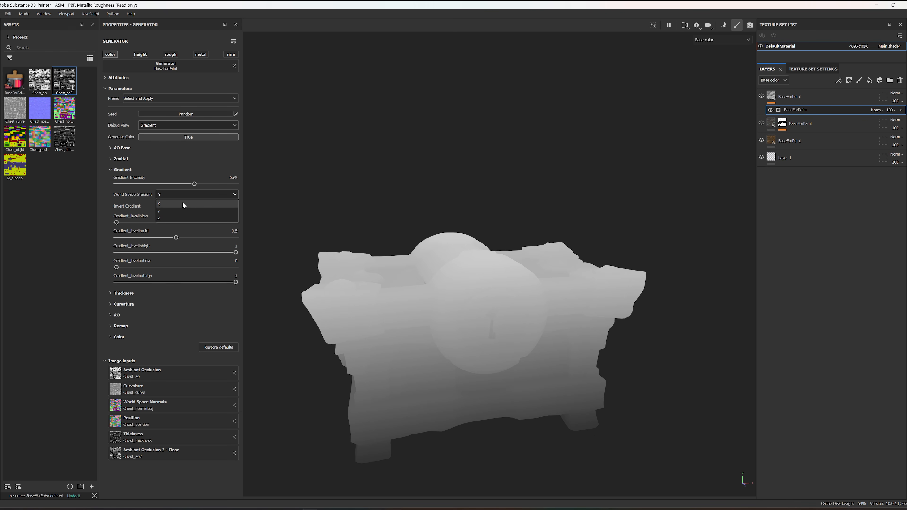
{"action": "left_click", "coordinate": [182, 203]}
{"action": "left_click", "coordinate": [193, 195]}
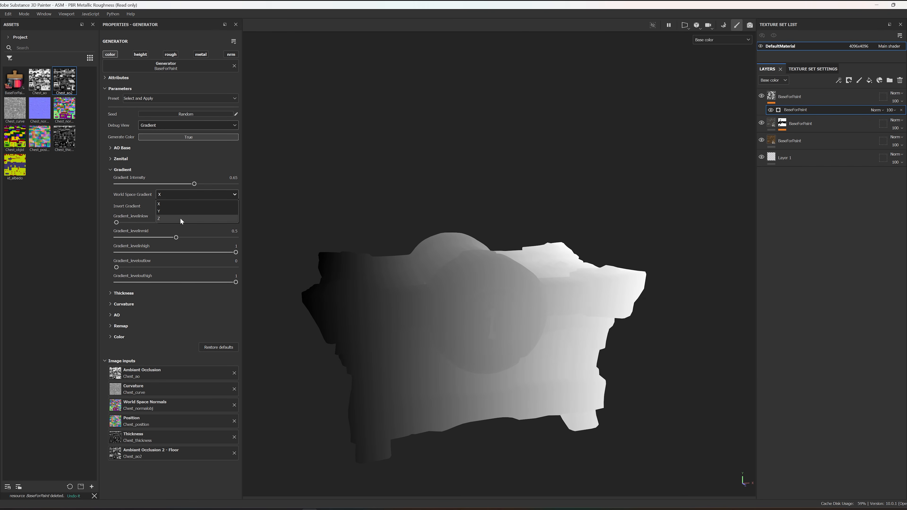
{"action": "left_click", "coordinate": [180, 218]}
{"action": "left_click", "coordinate": [190, 197]}
{"action": "left_click", "coordinate": [178, 208]}
{"action": "left_click_drag", "start_coordinate": [573, 229], "coordinate": [552, 210], "text": "alt"}
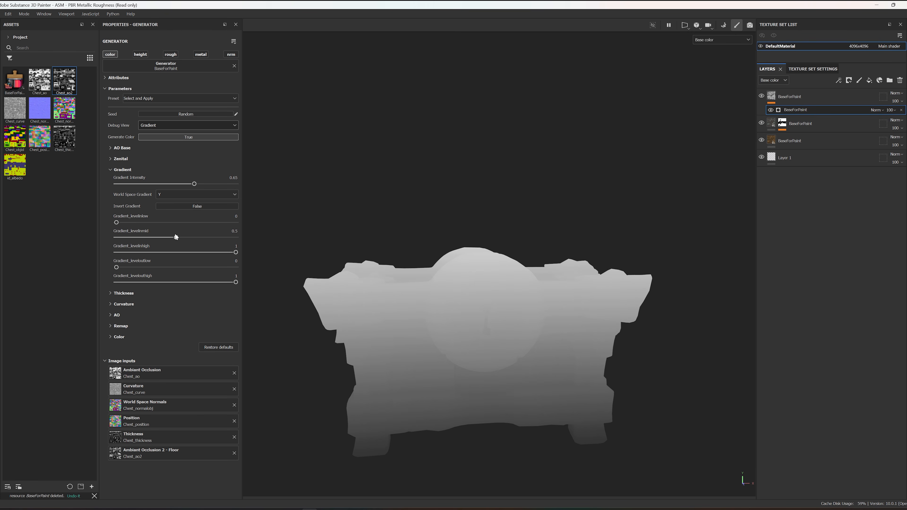
Step: Set Gradient_levelinmid to 0.634146 and Gradient_levelinhigh to 0.72561, and inspect the mask around the chest
{"action": "mouse_move", "coordinate": [176, 238]}
{"action": "left_mouse_down"}
{"action": "mouse_move", "coordinate": [195, 237]}
{"action": "mouse_move", "coordinate": [172, 237]}
{"action": "mouse_move", "coordinate": [186, 237]}
{"action": "left_mouse_up"}
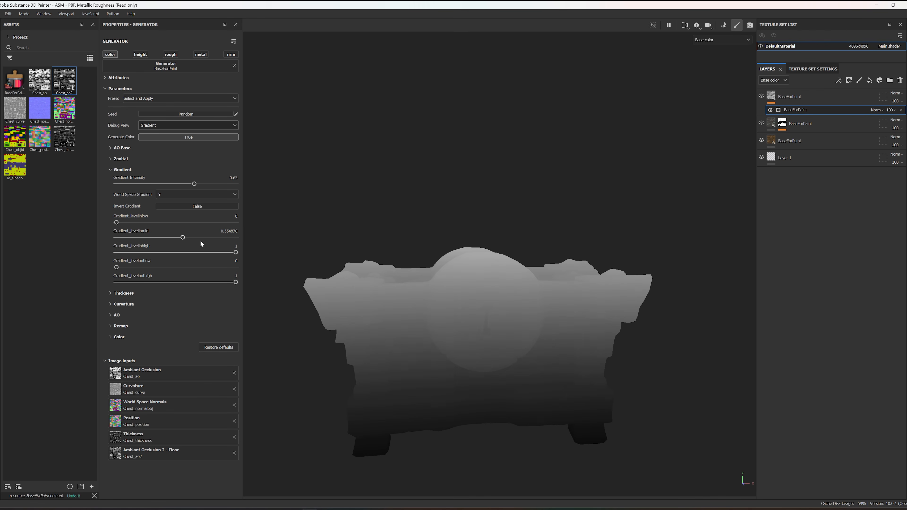
{"action": "mouse_move", "coordinate": [236, 253]}
{"action": "left_mouse_down"}
{"action": "mouse_move", "coordinate": [203, 253]}
{"action": "mouse_move", "coordinate": [191, 238]}
{"action": "left_mouse_up"}
{"action": "left_click_drag", "start_coordinate": [413, 292], "coordinate": [503, 288], "text": "alt"}
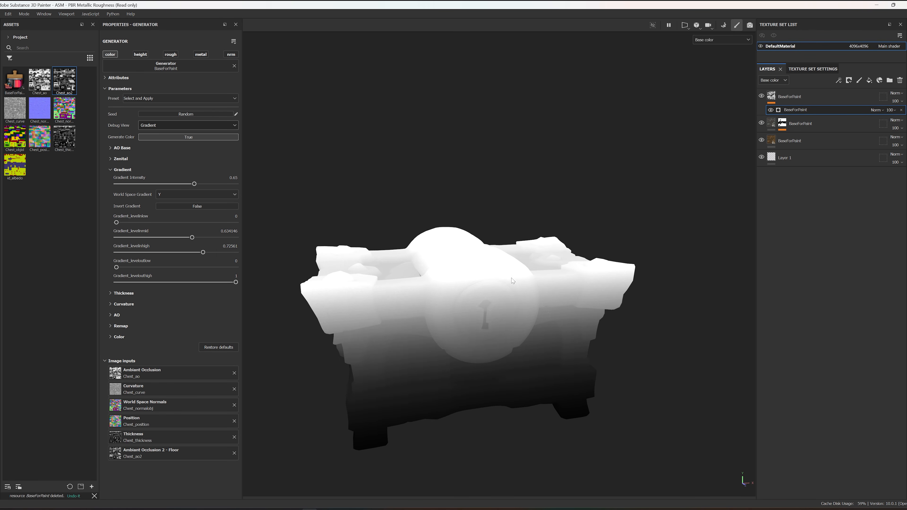
{"action": "left_click_drag", "start_coordinate": [367, 264], "coordinate": [409, 263], "text": "alt"}
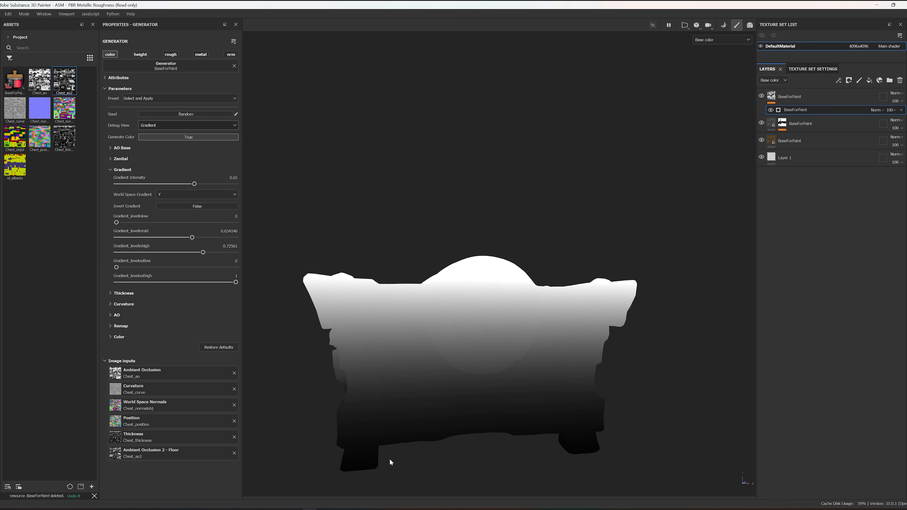
{"action": "left_click_drag", "start_coordinate": [428, 253], "coordinate": [419, 291], "text": "alt"}
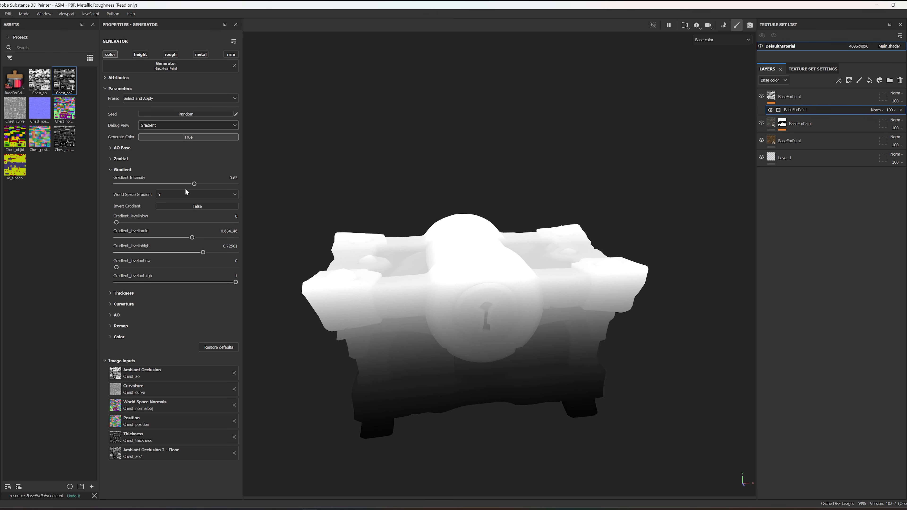
Step: Restore the generator's default parameters and try a lower Gradient Intensity on the colored chest
{"action": "left_click", "coordinate": [219, 347]}
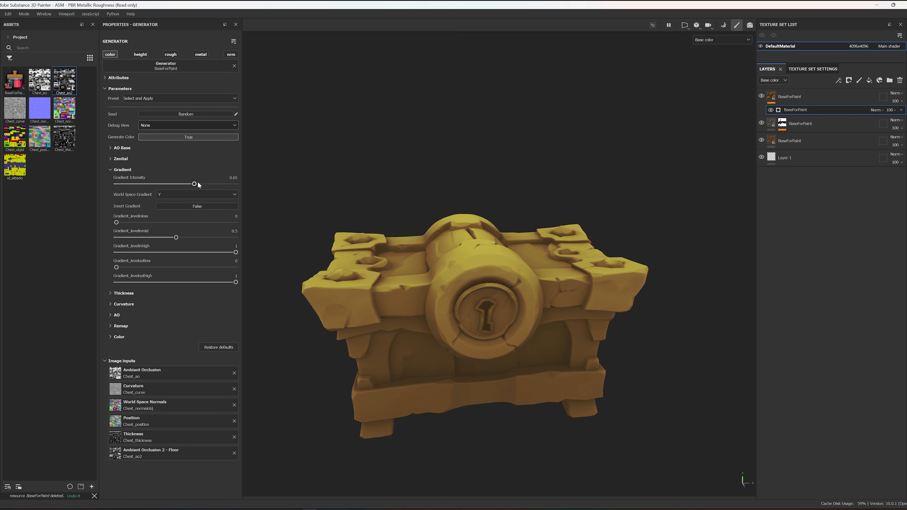
{"action": "mouse_move", "coordinate": [195, 185]}
{"action": "left_mouse_down"}
{"action": "mouse_move", "coordinate": [78, 190]}
{"action": "mouse_move", "coordinate": [271, 179]}
{"action": "mouse_move", "coordinate": [161, 190]}
{"action": "left_mouse_up"}
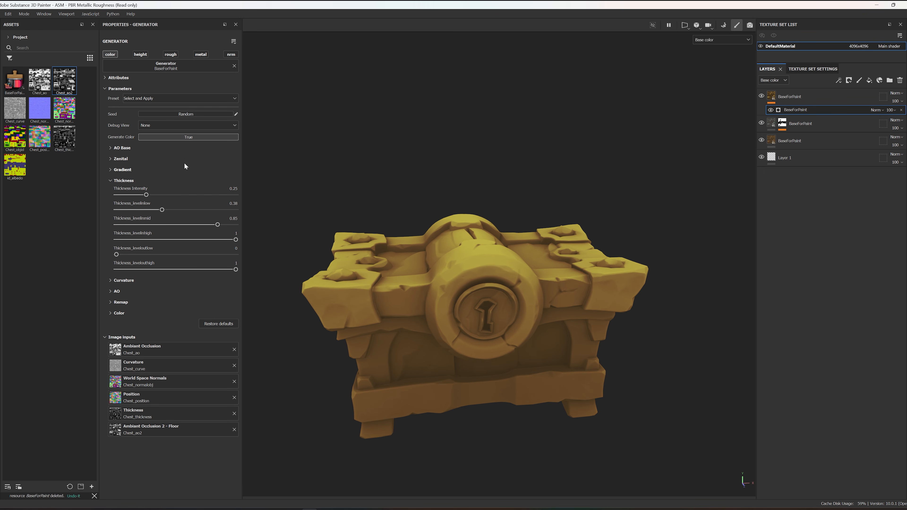
Step: Switch the generator's Debug View to Zenital briefly, and set it to Thickness
{"action": "left_click", "coordinate": [179, 125]}
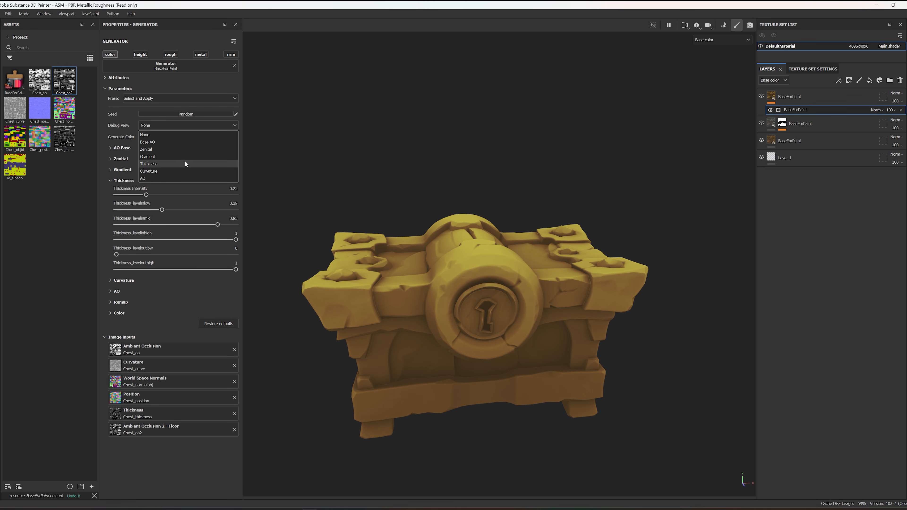
{"action": "left_click", "coordinate": [165, 149]}
{"action": "left_click", "coordinate": [162, 125]}
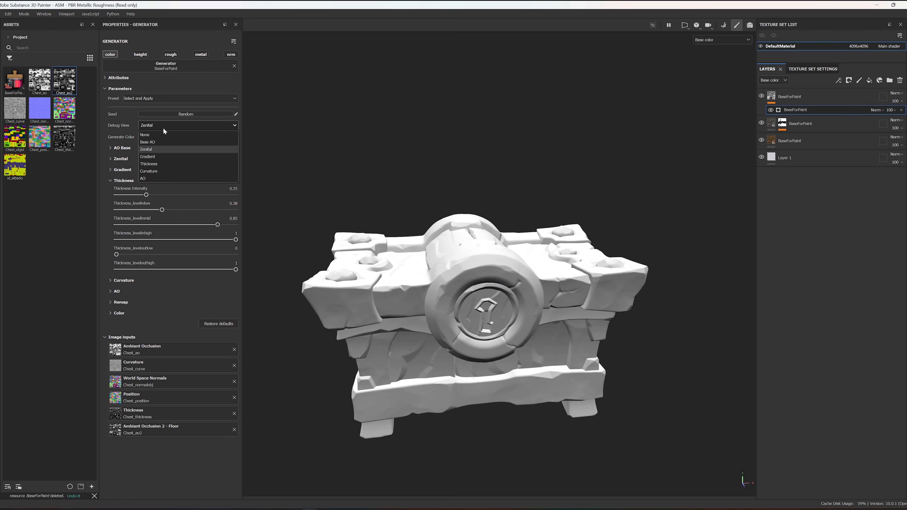
{"action": "left_click", "coordinate": [157, 164]}
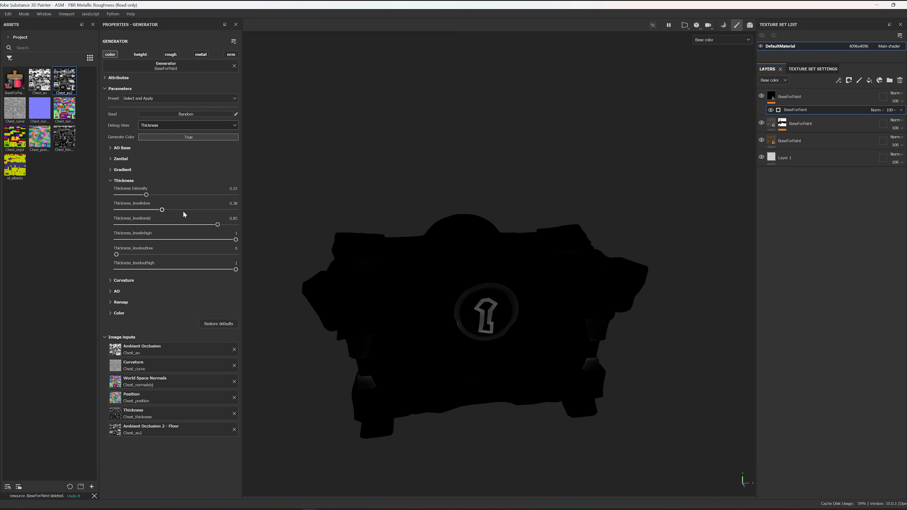
Step: Set Thickness_levelinlow to 0 and Thickness_levelinmid to 0.48, and inspect the thickness mask around the chest
{"action": "left_click_drag", "start_coordinate": [159, 211], "coordinate": [120, 217]}
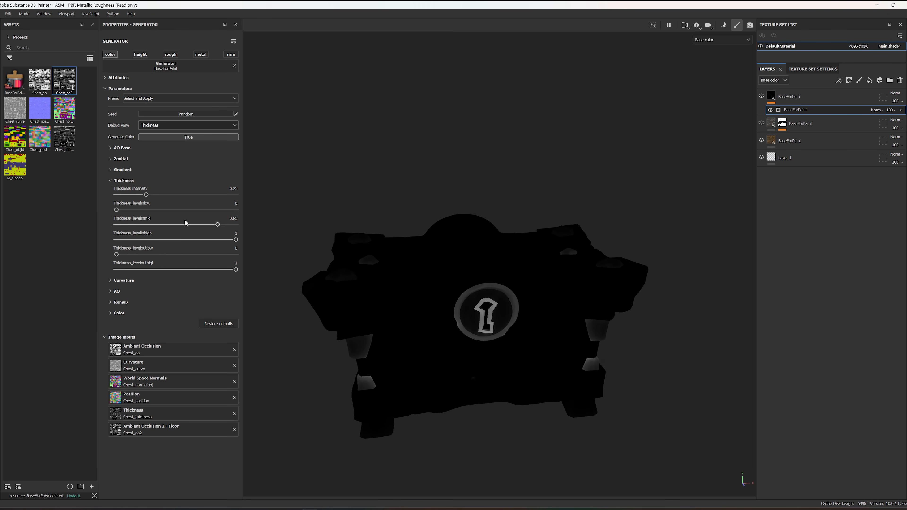
{"action": "left_click_drag", "start_coordinate": [213, 226], "coordinate": [175, 229]}
{"action": "left_click_drag", "start_coordinate": [170, 228], "coordinate": [174, 227]}
{"action": "left_click_drag", "start_coordinate": [640, 217], "coordinate": [602, 210], "text": "alt"}
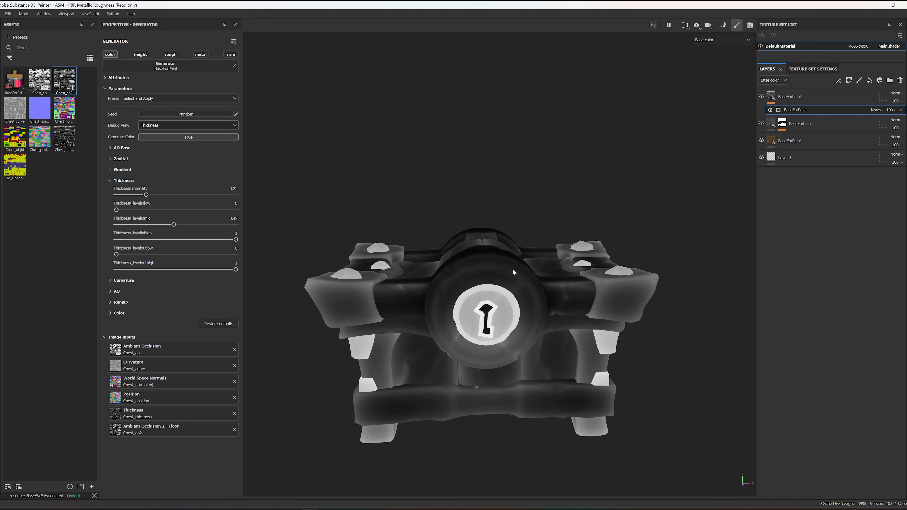
{"action": "left_click_drag", "start_coordinate": [519, 266], "coordinate": [537, 292], "text": "alt"}
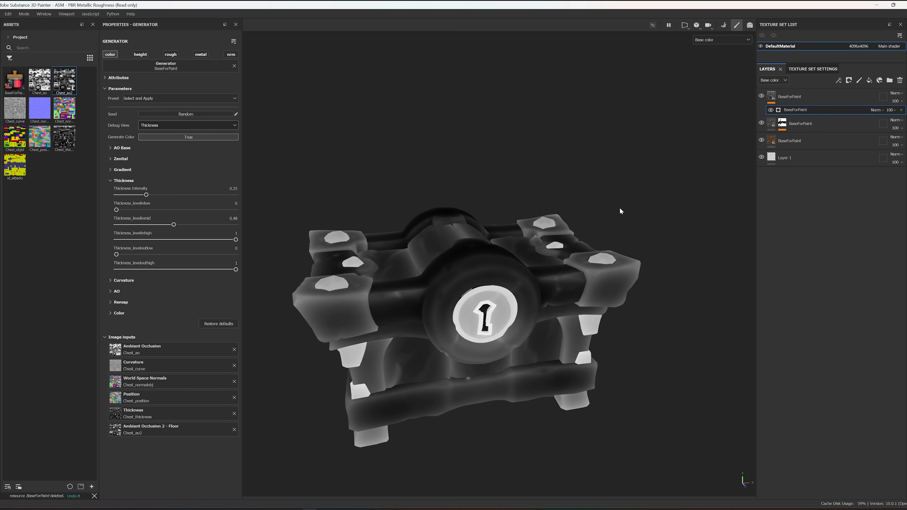
{"action": "left_click_drag", "start_coordinate": [607, 186], "coordinate": [611, 199], "text": "alt"}
{"action": "middle_click_drag", "start_coordinate": [349, 208], "coordinate": [384, 196], "text": "alt"}
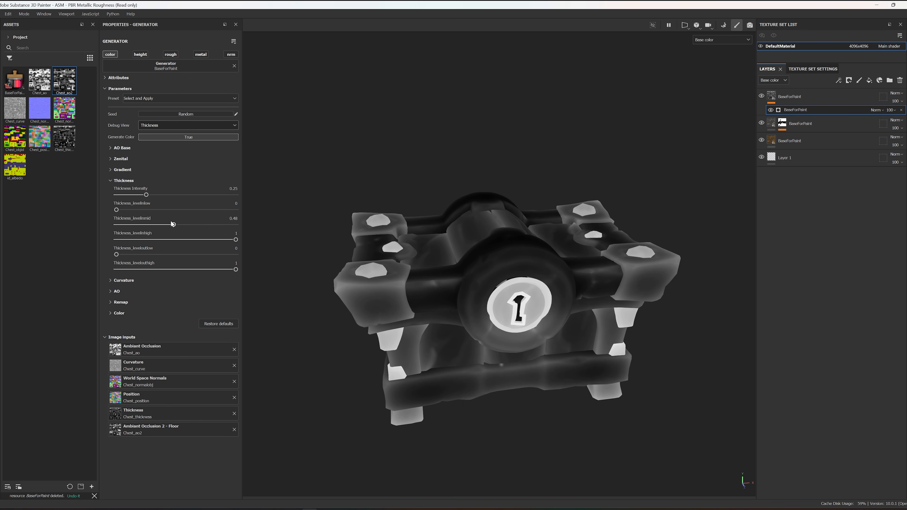
Step: Narrow the thickness mask by setting its levelinlow to 0.16, levelinmid to 0.51 and levelinhigh to 0.91
{"action": "left_click_drag", "start_coordinate": [174, 225], "coordinate": [180, 224]}
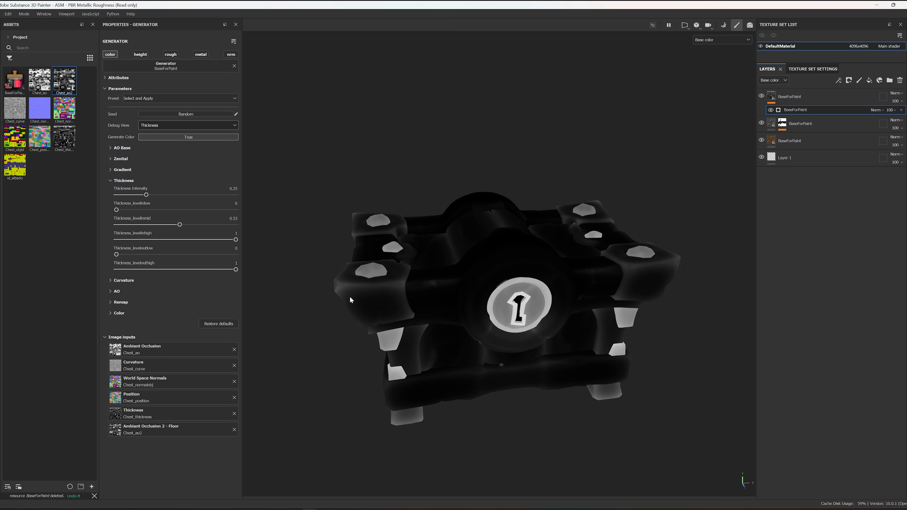
{"action": "mouse_move", "coordinate": [180, 225]}
{"action": "left_mouse_down"}
{"action": "mouse_move", "coordinate": [199, 225]}
{"action": "mouse_move", "coordinate": [173, 225]}
{"action": "left_mouse_up"}
{"action": "left_click", "coordinate": [146, 210]}
{"action": "left_click_drag", "start_coordinate": [235, 242], "coordinate": [225, 240]}
{"action": "mouse_move", "coordinate": [173, 225]}
{"action": "left_mouse_down"}
{"action": "mouse_move", "coordinate": [135, 211]}
{"action": "mouse_move", "coordinate": [177, 225]}
{"action": "left_mouse_up"}
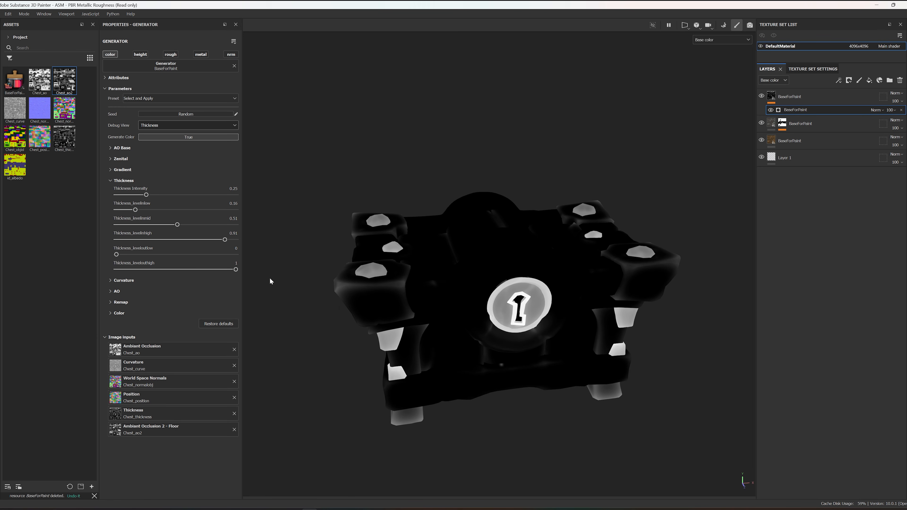
Step: Try the thickness output levels and set Thickness_levelinhigh to 0.65
{"action": "left_click_drag", "start_coordinate": [230, 271], "coordinate": [253, 268]}
{"action": "left_click_drag", "start_coordinate": [123, 257], "coordinate": [96, 257]}
{"action": "left_click_drag", "start_coordinate": [222, 242], "coordinate": [194, 242]}
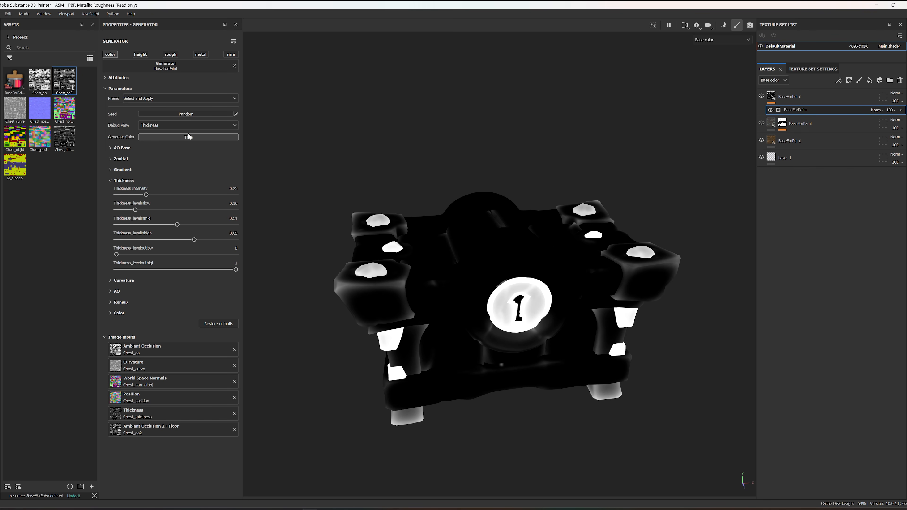
Step: Set Debug View to None and try a higher Thickness Intensity on the colored chest
{"action": "left_click", "coordinate": [190, 125]}
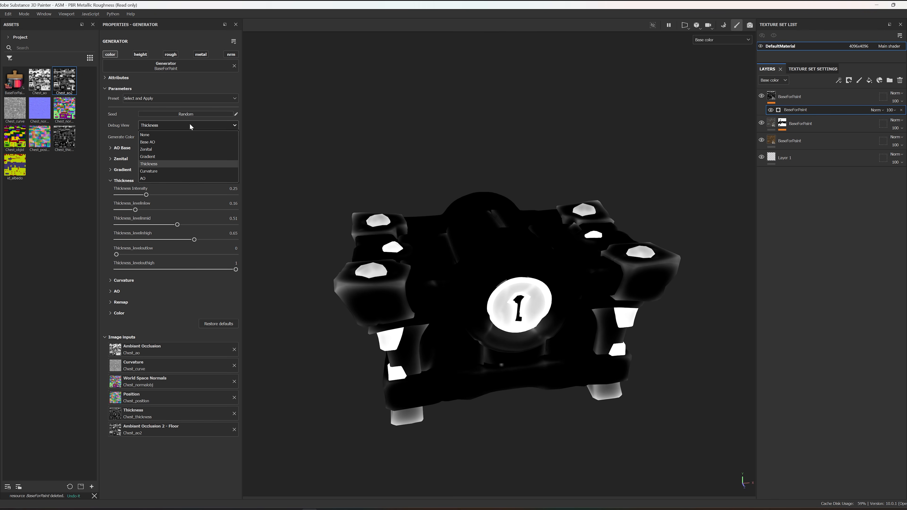
{"action": "left_click", "coordinate": [174, 135]}
{"action": "left_click_drag", "start_coordinate": [451, 262], "coordinate": [196, 245], "text": "alt"}
{"action": "mouse_move", "coordinate": [149, 193]}
{"action": "left_mouse_down"}
{"action": "mouse_move", "coordinate": [307, 191]}
{"action": "mouse_move", "coordinate": [146, 203]}
{"action": "mouse_move", "coordinate": [222, 202]}
{"action": "left_mouse_up"}
{"action": "left_click_drag", "start_coordinate": [402, 347], "coordinate": [288, 308], "text": "alt"}
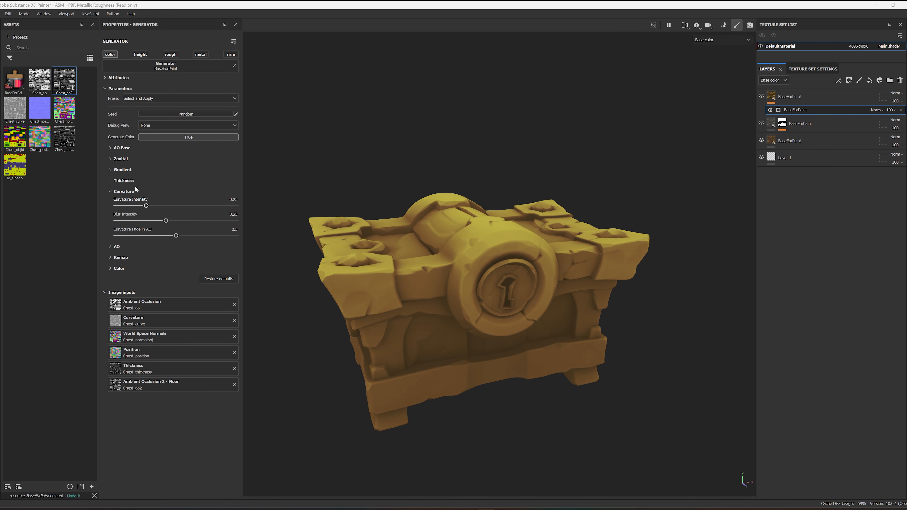
Step: Set Debug View to Curvature and examine the edge highlights on the chest
{"action": "left_click", "coordinate": [165, 124]}
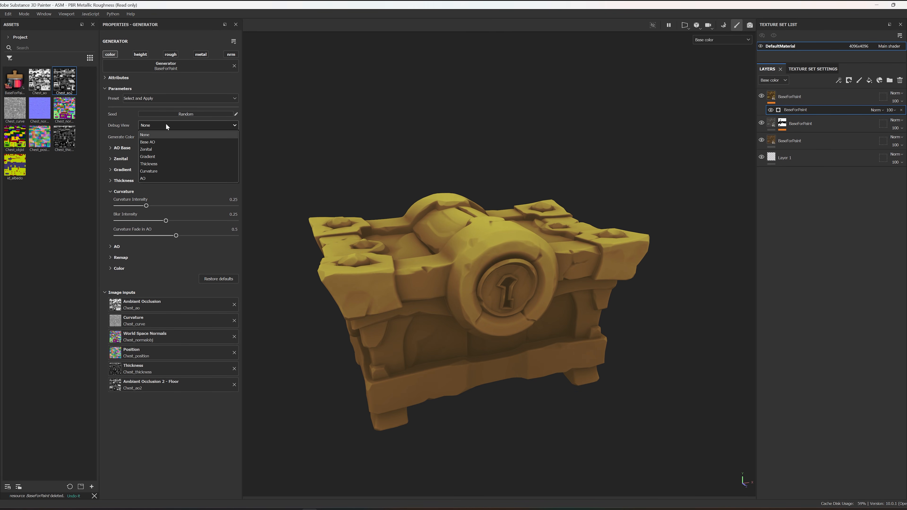
{"action": "left_click", "coordinate": [158, 171]}
{"action": "left_click_drag", "start_coordinate": [290, 212], "coordinate": [475, 259], "text": "alt"}
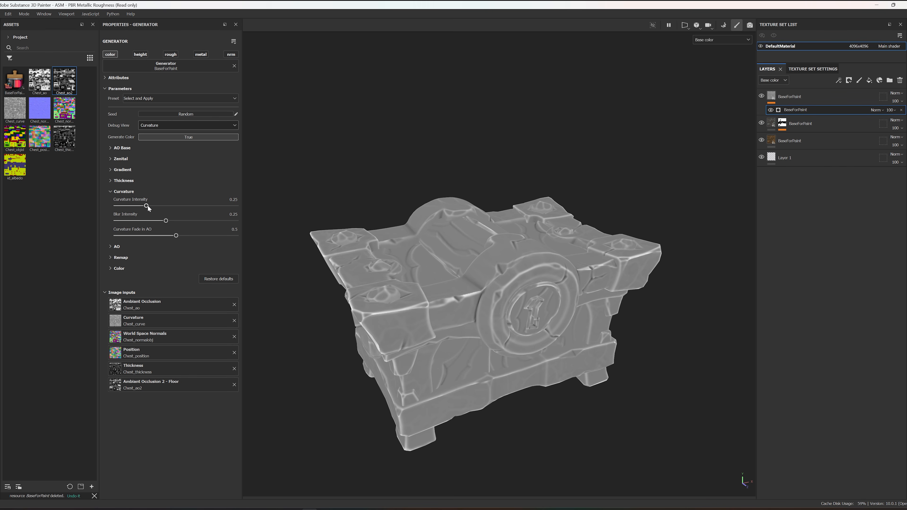
Step: Set Debug View to None, raise Curvature Intensity to 1, and inspect the chest's colored edges up close
{"action": "left_click", "coordinate": [183, 124]}
{"action": "left_click", "coordinate": [174, 134]}
{"action": "scroll", "coordinate": [521, 291], "scroll_direction": "up", "scroll_amount": 5}
{"action": "left_click_drag", "start_coordinate": [512, 276], "coordinate": [530, 296], "text": "alt"}
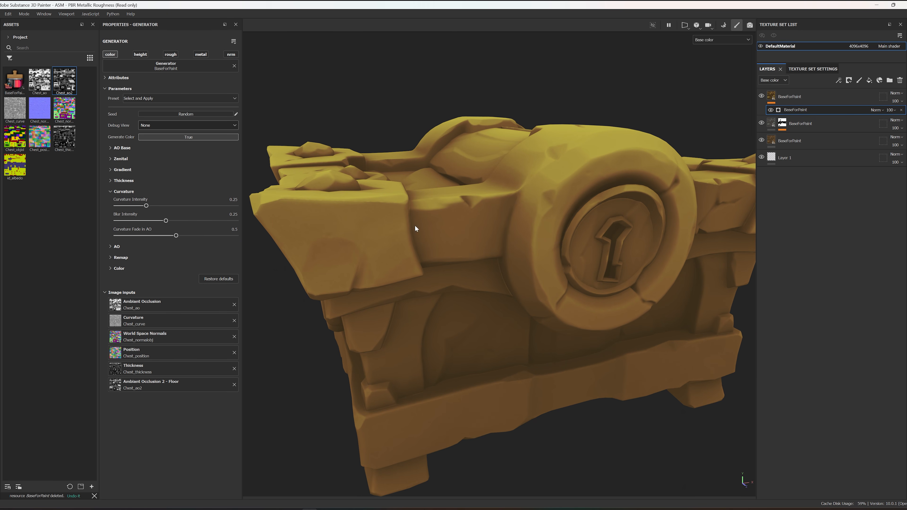
{"action": "left_click_drag", "start_coordinate": [146, 205], "coordinate": [263, 209]}
{"action": "left_click_drag", "start_coordinate": [661, 208], "coordinate": [624, 210], "text": "alt"}
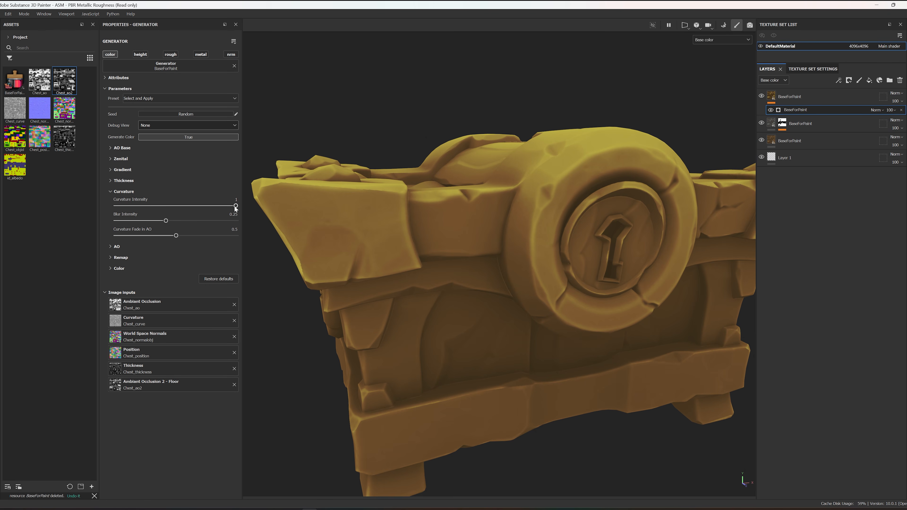
Step: Restore the generator's default parameters, set Debug View to Curvature, and inspect the chest's front up close
{"action": "left_click", "coordinate": [219, 278]}
{"action": "left_click_drag", "start_coordinate": [411, 261], "coordinate": [484, 238], "text": "alt"}
{"action": "left_click", "coordinate": [197, 125]}
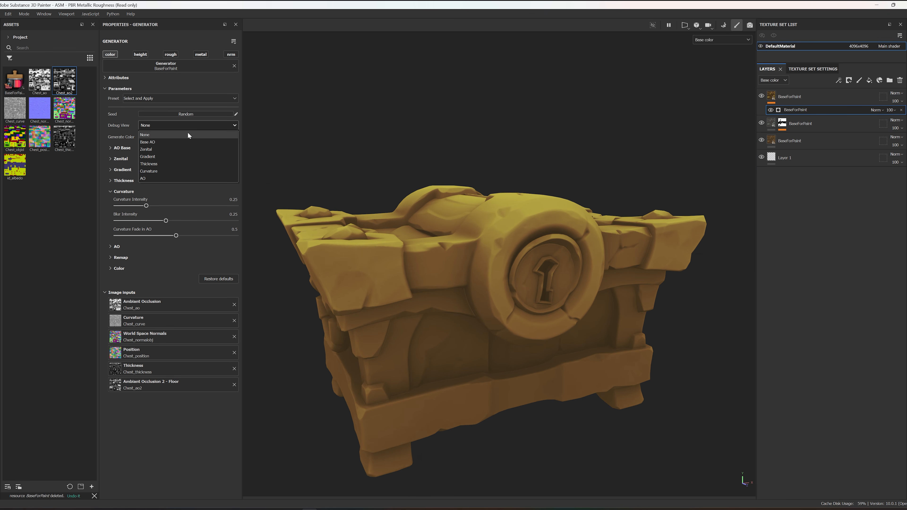
{"action": "left_click", "coordinate": [161, 171]}
{"action": "left_click_drag", "start_coordinate": [429, 258], "coordinate": [452, 259], "text": "alt"}
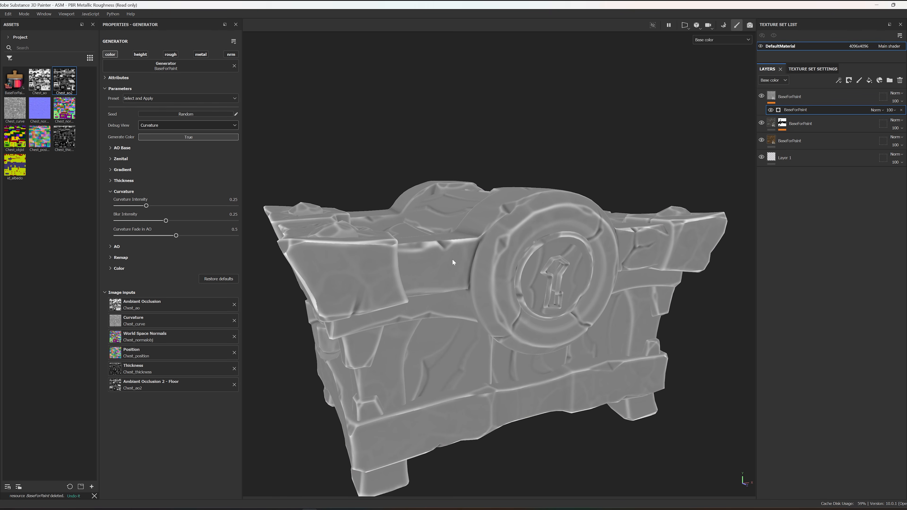
{"action": "scroll", "coordinate": [507, 269], "scroll_direction": "up", "scroll_amount": 3}
{"action": "left_click_drag", "start_coordinate": [507, 273], "coordinate": [492, 258], "text": "alt"}
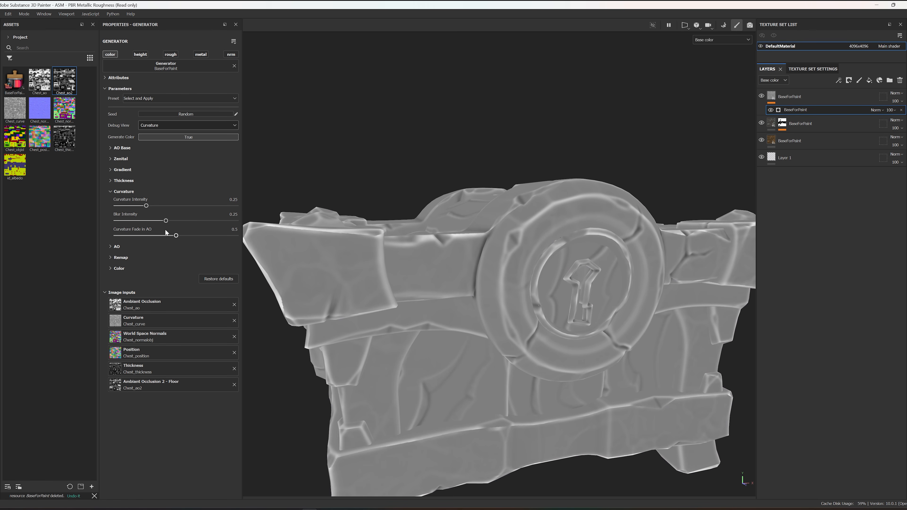
Step: Try a curvature Blur Intensity of 0.4, set it to 0.23, and inspect the edges on the chest's front
{"action": "mouse_move", "coordinate": [166, 220]}
{"action": "left_mouse_down"}
{"action": "mouse_move", "coordinate": [239, 219]}
{"action": "mouse_move", "coordinate": [95, 224]}
{"action": "mouse_move", "coordinate": [195, 228]}
{"action": "left_mouse_up"}
{"action": "left_click_drag", "start_coordinate": [400, 270], "coordinate": [416, 274], "text": "alt"}
{"action": "scroll", "coordinate": [414, 270], "scroll_direction": "down", "scroll_amount": 4}
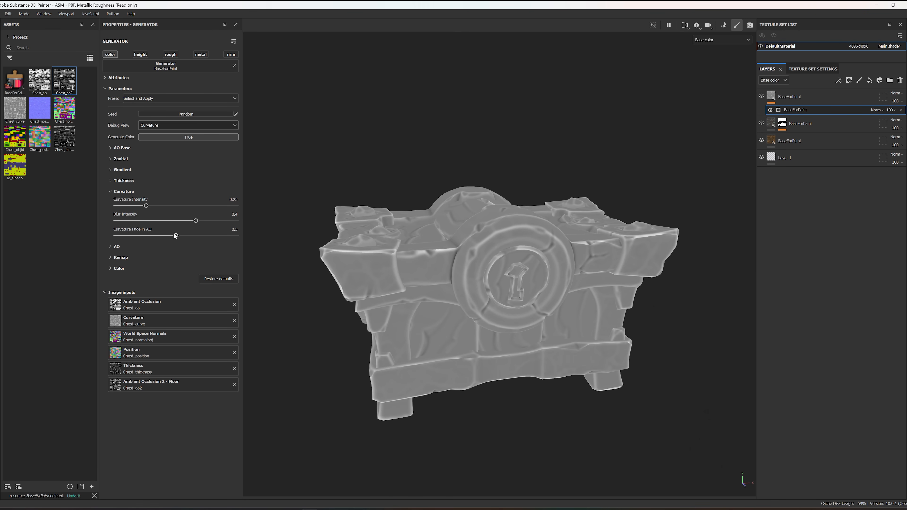
{"action": "left_click_drag", "start_coordinate": [143, 222], "coordinate": [161, 220]}
{"action": "scroll", "coordinate": [530, 271], "scroll_direction": "up", "scroll_amount": 5}
{"action": "left_click_drag", "start_coordinate": [433, 287], "coordinate": [447, 258], "text": "alt"}
{"action": "middle_click_drag", "start_coordinate": [325, 275], "coordinate": [379, 241], "text": "alt"}
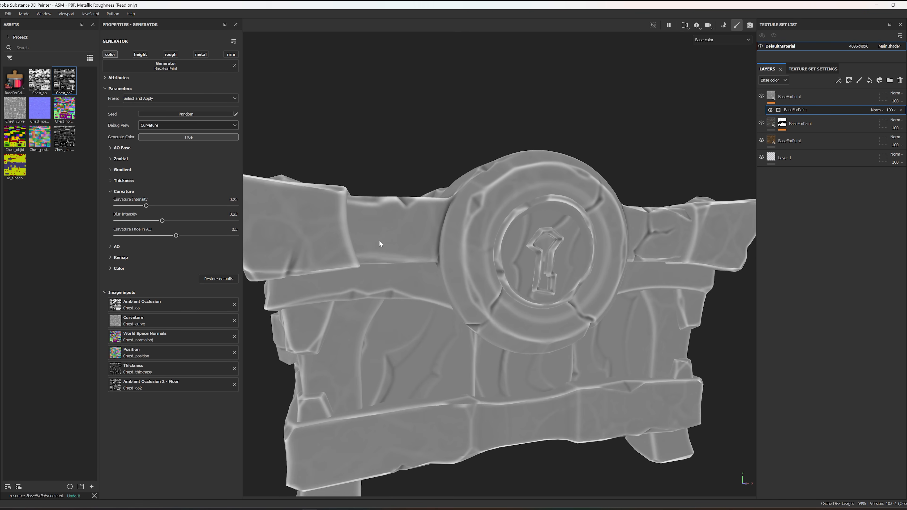
Step: Try a Curvature Fade in AO of 1, set it to 0.91, and inspect the chest from several angles
{"action": "scroll", "coordinate": [379, 241], "scroll_direction": "down", "scroll_amount": 4}
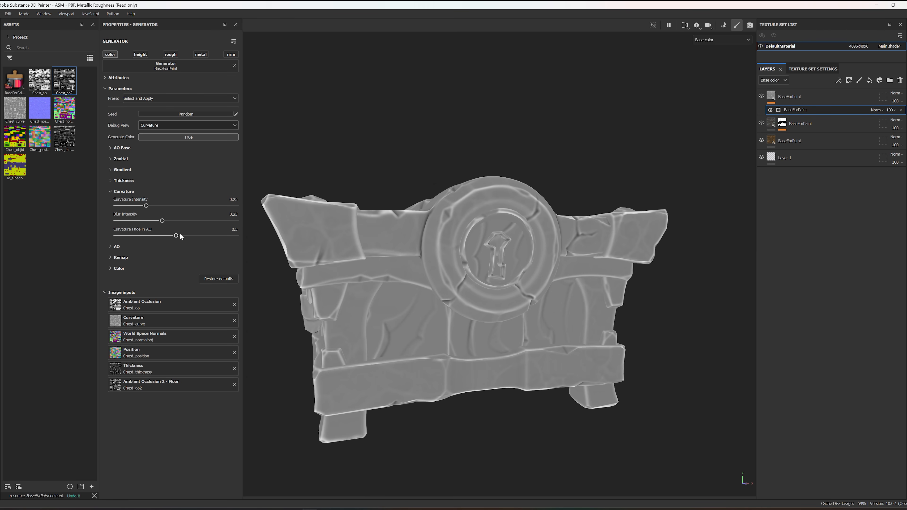
{"action": "left_click_drag", "start_coordinate": [343, 255], "coordinate": [338, 262], "text": "alt"}
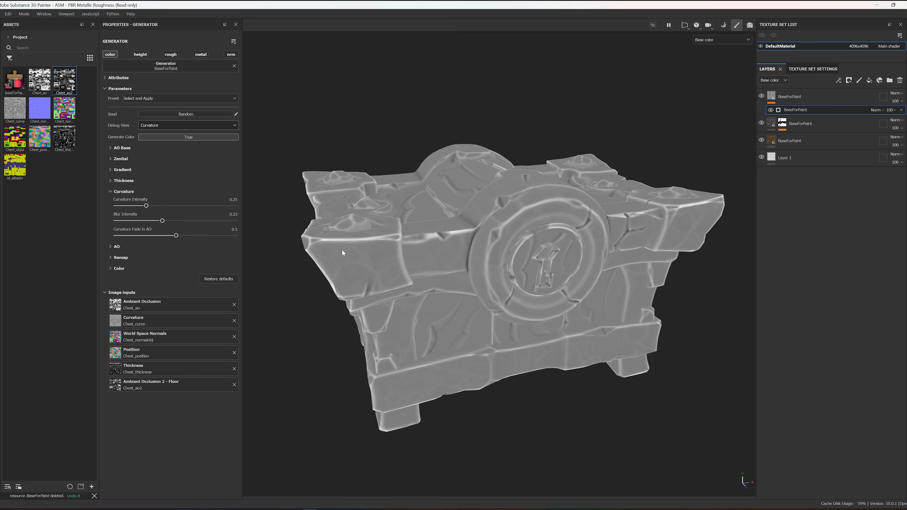
{"action": "left_click_drag", "start_coordinate": [399, 241], "coordinate": [440, 295], "text": "alt"}
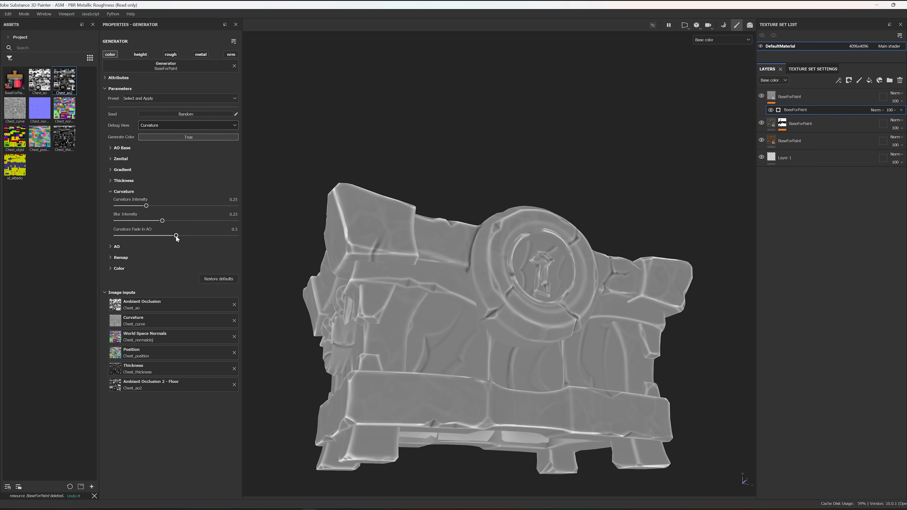
{"action": "mouse_move", "coordinate": [176, 236]}
{"action": "left_mouse_down"}
{"action": "mouse_move", "coordinate": [312, 237]}
{"action": "mouse_move", "coordinate": [160, 247]}
{"action": "mouse_move", "coordinate": [242, 239]}
{"action": "left_mouse_up"}
{"action": "left_click_drag", "start_coordinate": [557, 332], "coordinate": [696, 327], "text": "alt"}
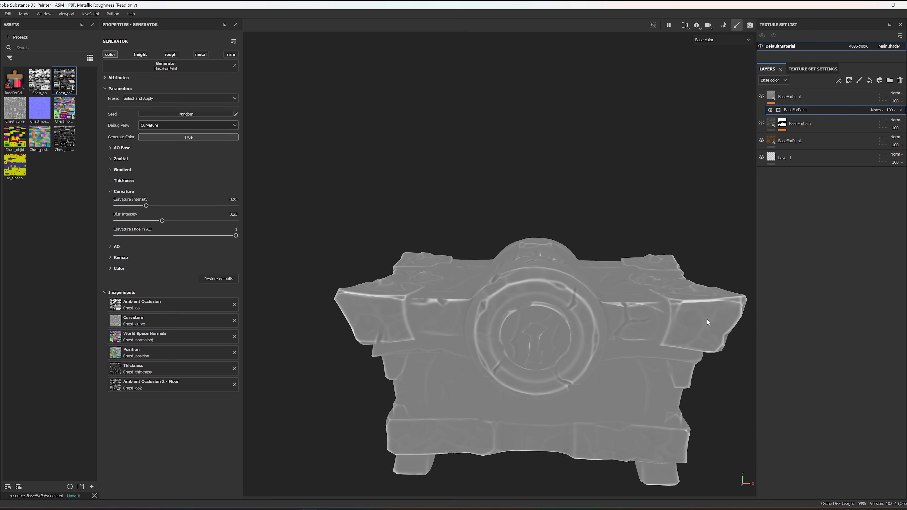
{"action": "left_click_drag", "start_coordinate": [752, 305], "coordinate": [491, 367], "text": "alt"}
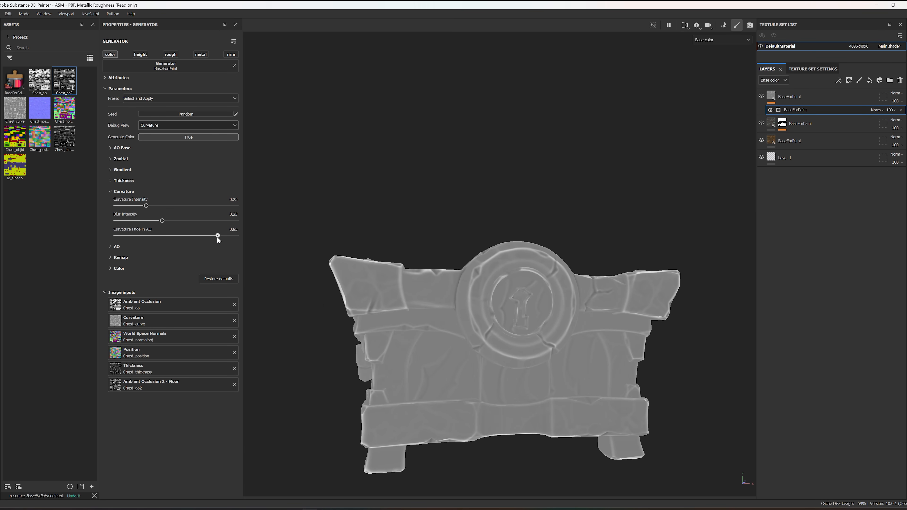
{"action": "left_click_drag", "start_coordinate": [461, 373], "coordinate": [499, 364], "text": "alt"}
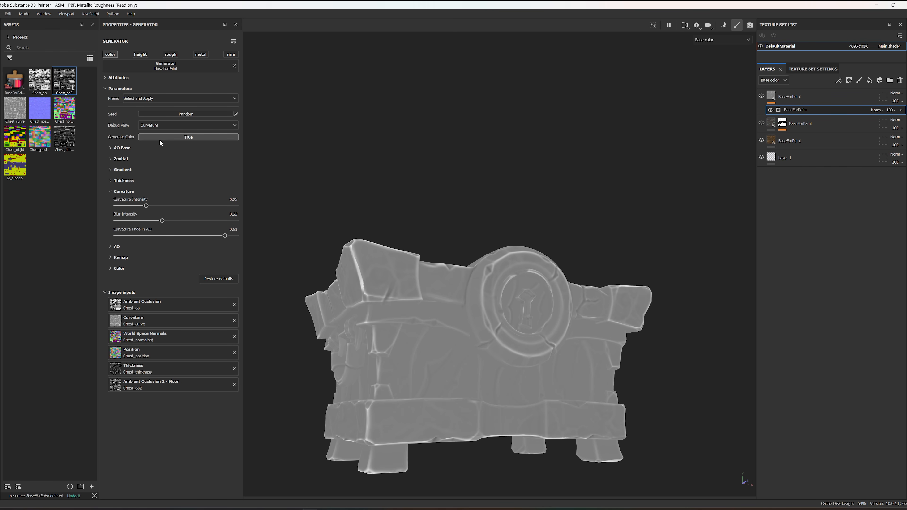
Step: Set Debug View to None, raise Curvature Intensity to 0.8, and vary Curvature Fade in AO while inspecting the chest
{"action": "left_click", "coordinate": [165, 126]}
{"action": "left_click", "coordinate": [145, 135]}
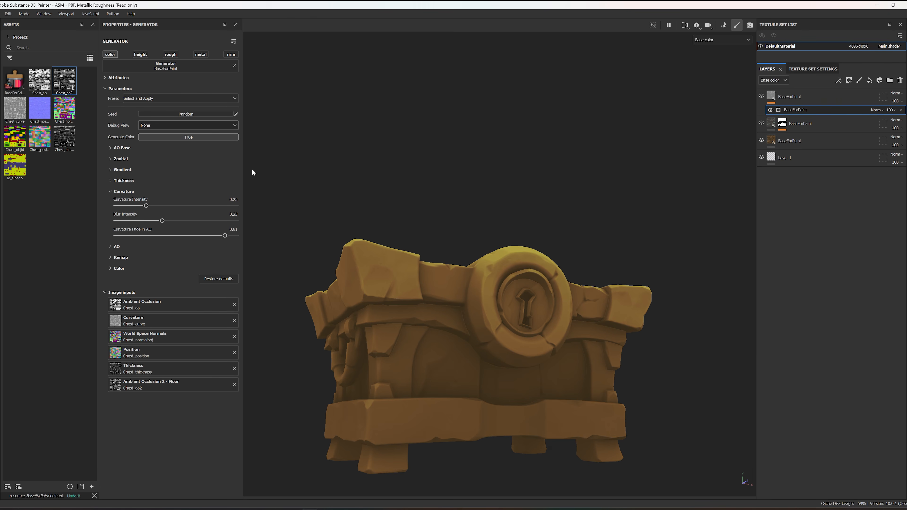
{"action": "mouse_move", "coordinate": [146, 206]}
{"action": "left_mouse_down"}
{"action": "mouse_move", "coordinate": [277, 213]}
{"action": "mouse_move", "coordinate": [163, 207]}
{"action": "mouse_move", "coordinate": [221, 215]}
{"action": "mouse_move", "coordinate": [205, 212]}
{"action": "mouse_move", "coordinate": [212, 212]}
{"action": "left_mouse_up"}
{"action": "left_click_drag", "start_coordinate": [352, 235], "coordinate": [393, 384], "text": "alt"}
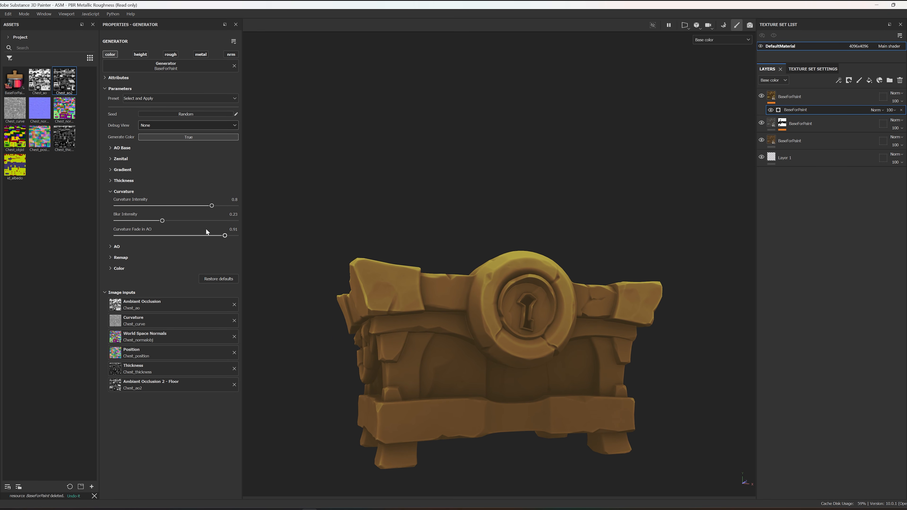
{"action": "left_click_drag", "start_coordinate": [127, 237], "coordinate": [54, 238]}
{"action": "left_click_drag", "start_coordinate": [237, 240], "coordinate": [188, 237]}
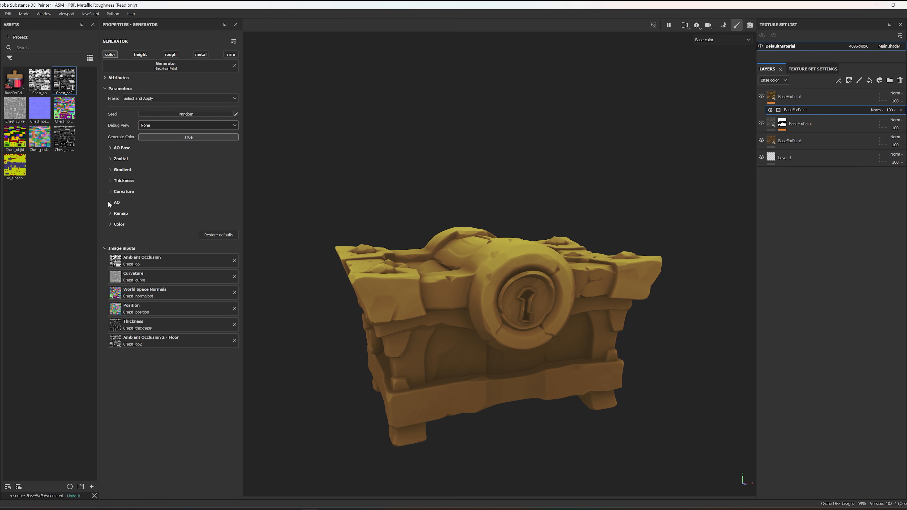
Step: Show the AO parameters, turn off Generate Color, and try different AO Intensity strengths on the grayscale chest
{"action": "left_click", "coordinate": [109, 202]}
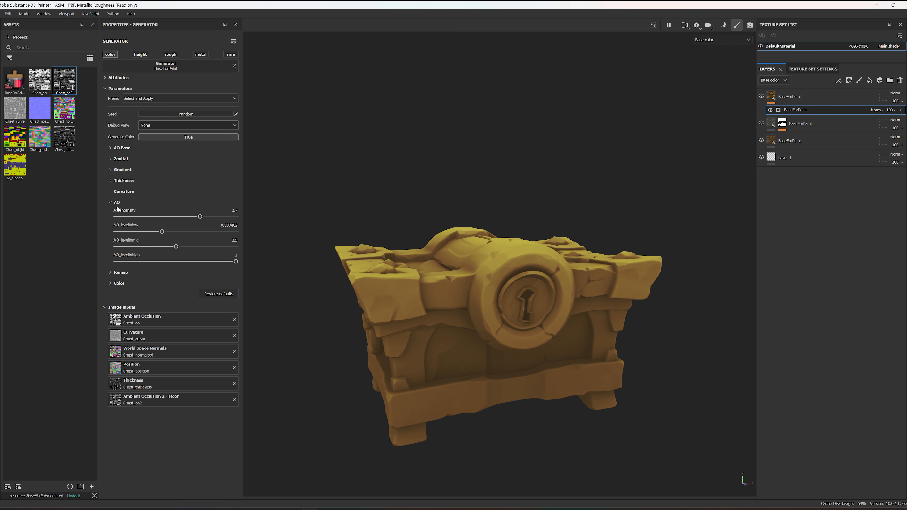
{"action": "left_click", "coordinate": [159, 137]}
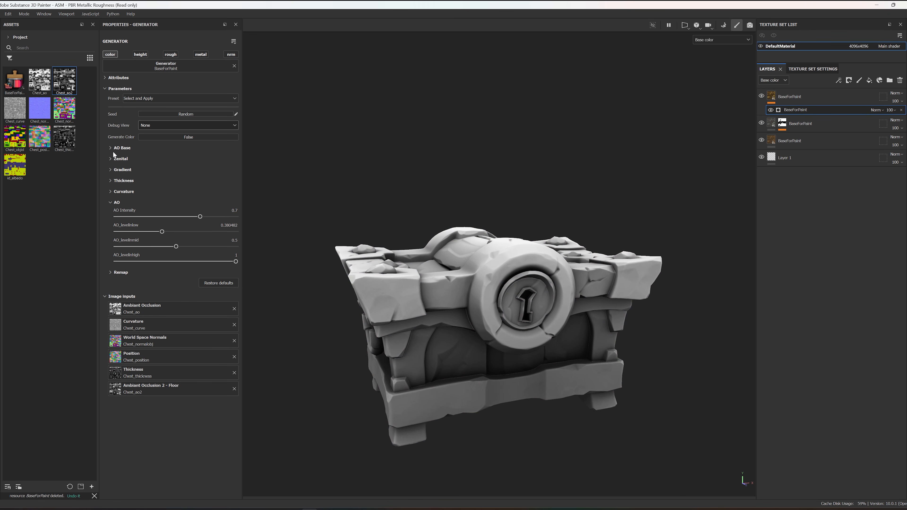
{"action": "mouse_move", "coordinate": [258, 161]}
{"action": "left_mouse_down", "text": "alt"}
{"action": "mouse_move", "coordinate": [270, 187]}
{"action": "mouse_move", "coordinate": [264, 176]}
{"action": "left_mouse_up", "text": "alt"}
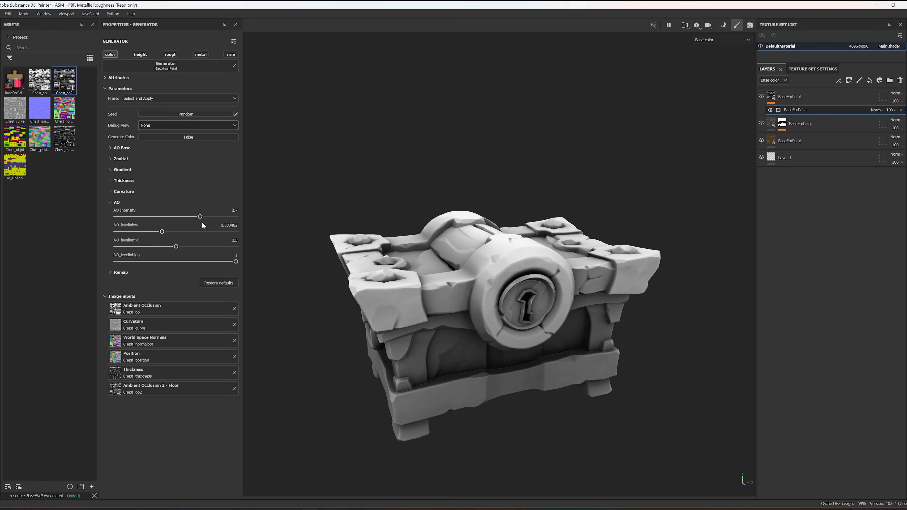
{"action": "mouse_move", "coordinate": [196, 216]}
{"action": "left_mouse_down"}
{"action": "mouse_move", "coordinate": [144, 217]}
{"action": "mouse_move", "coordinate": [158, 227]}
{"action": "mouse_move", "coordinate": [368, 217]}
{"action": "mouse_move", "coordinate": [215, 222]}
{"action": "mouse_move", "coordinate": [273, 230]}
{"action": "mouse_move", "coordinate": [200, 236]}
{"action": "left_mouse_up"}
Step: Set Debug View to AO, lower AO_levelinlow to about 0.34 and AO_levelinmid to about 0.46, and inspect the chest
{"action": "left_click", "coordinate": [192, 125]}
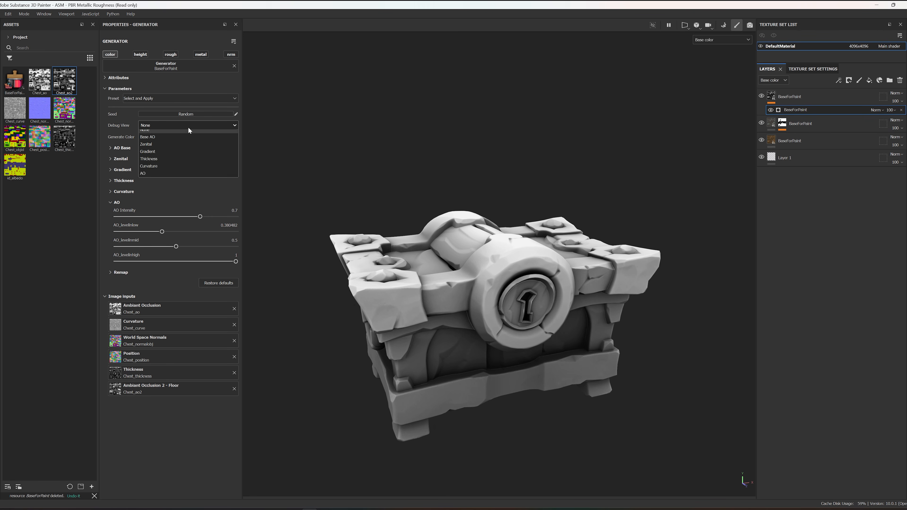
{"action": "left_click", "coordinate": [167, 179]}
{"action": "left_click_drag", "start_coordinate": [343, 261], "coordinate": [279, 236], "text": "alt"}
{"action": "mouse_move", "coordinate": [161, 232]}
{"action": "left_mouse_down"}
{"action": "mouse_move", "coordinate": [110, 237]}
{"action": "mouse_move", "coordinate": [159, 238]}
{"action": "left_mouse_up"}
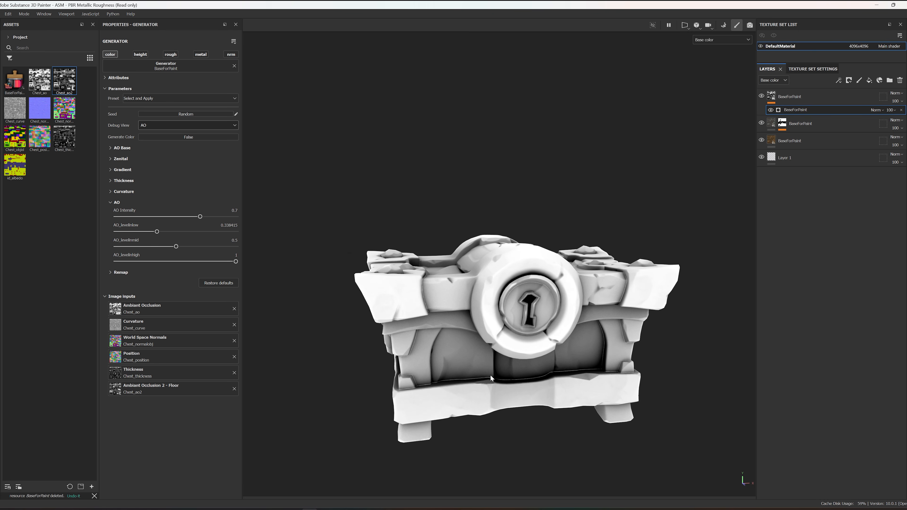
{"action": "mouse_move", "coordinate": [176, 247]}
{"action": "left_mouse_down"}
{"action": "mouse_move", "coordinate": [187, 247]}
{"action": "mouse_move", "coordinate": [172, 247]}
{"action": "left_mouse_up"}
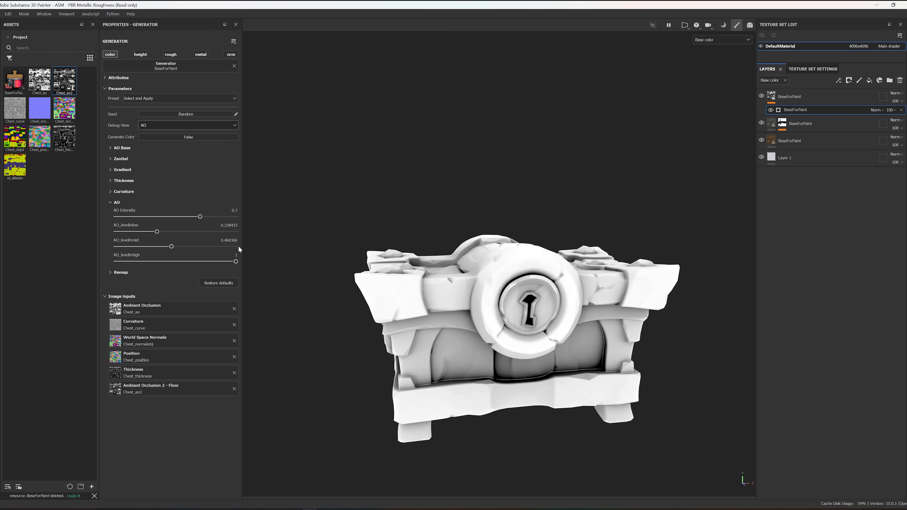
{"action": "left_click_drag", "start_coordinate": [346, 255], "coordinate": [476, 267], "text": "alt"}
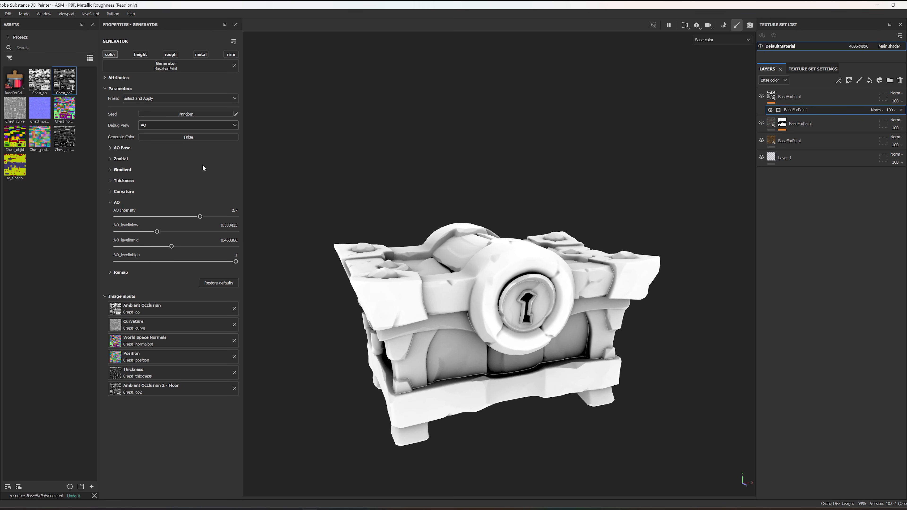
Step: Set Debug View to None, turn Generate Color back on, and set AO Intensity to 0.74
{"action": "left_click", "coordinate": [188, 126]}
{"action": "left_click", "coordinate": [171, 135]}
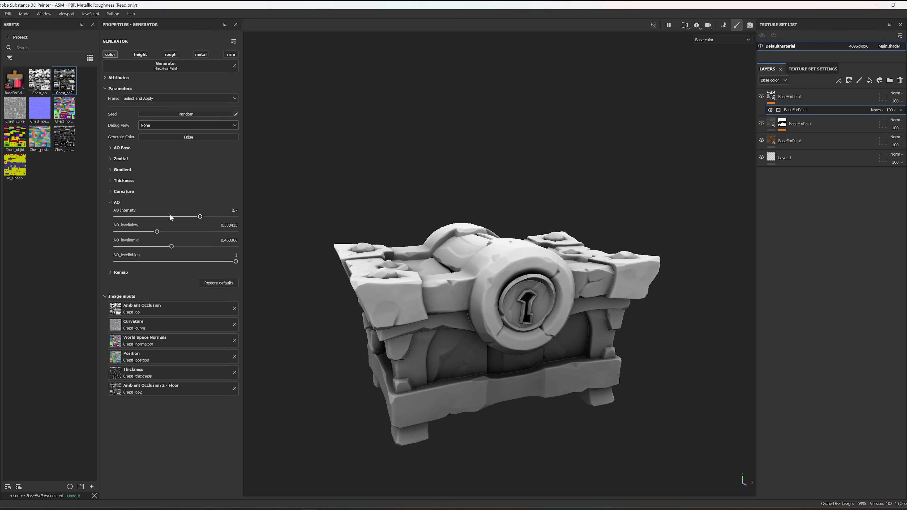
{"action": "mouse_move", "coordinate": [196, 216]}
{"action": "left_mouse_down"}
{"action": "mouse_move", "coordinate": [132, 216]}
{"action": "mouse_move", "coordinate": [243, 218]}
{"action": "mouse_move", "coordinate": [176, 217]}
{"action": "mouse_move", "coordinate": [207, 220]}
{"action": "left_mouse_up"}
{"action": "left_click", "coordinate": [177, 136]}
{"action": "mouse_move", "coordinate": [207, 216]}
{"action": "left_mouse_down"}
{"action": "mouse_move", "coordinate": [140, 221]}
{"action": "mouse_move", "coordinate": [204, 226]}
{"action": "left_mouse_up"}
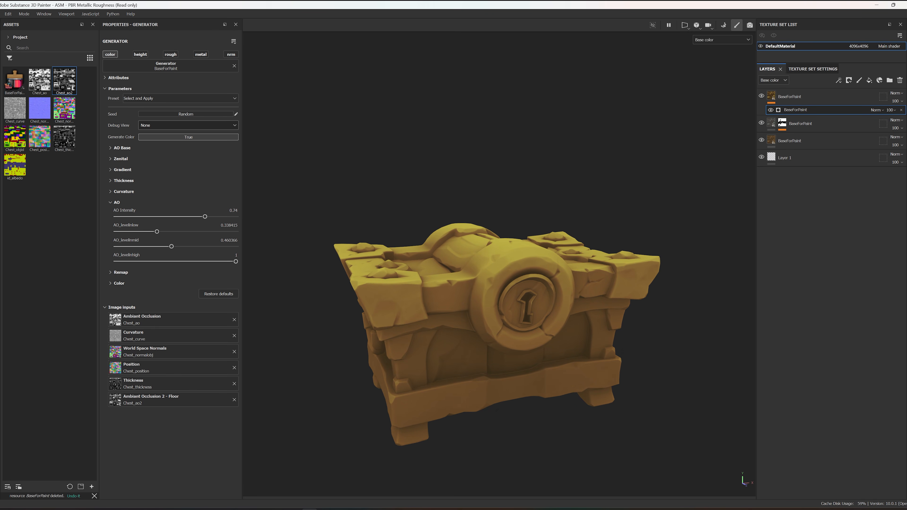
Step: Try the Level Mid, Level High and Invert parameters in Remap, comparing the chest with Generate Color off and on
{"action": "left_click", "coordinate": [117, 203]}
{"action": "left_click", "coordinate": [121, 213]}
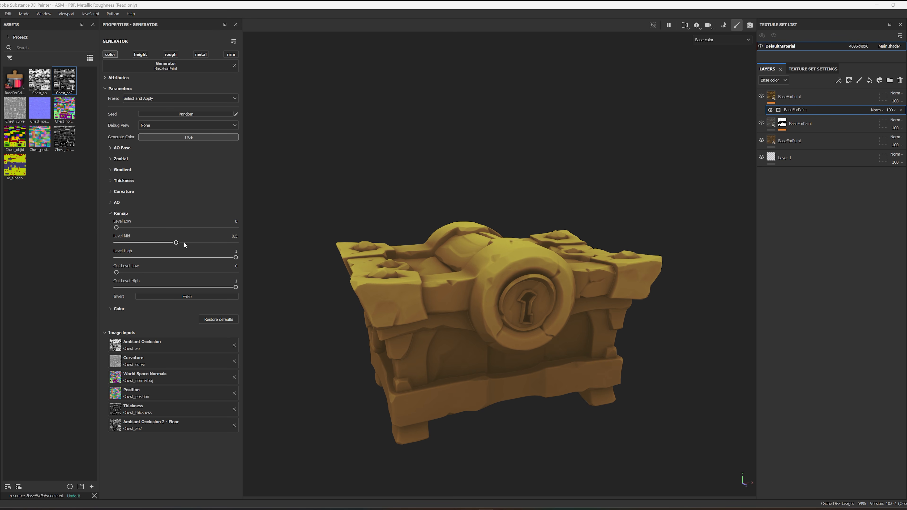
{"action": "mouse_move", "coordinate": [176, 244]}
{"action": "left_mouse_down"}
{"action": "mouse_move", "coordinate": [163, 244]}
{"action": "mouse_move", "coordinate": [177, 245]}
{"action": "left_mouse_up"}
{"action": "left_click_drag", "start_coordinate": [236, 257], "coordinate": [323, 289]}
{"action": "left_click", "coordinate": [185, 138]}
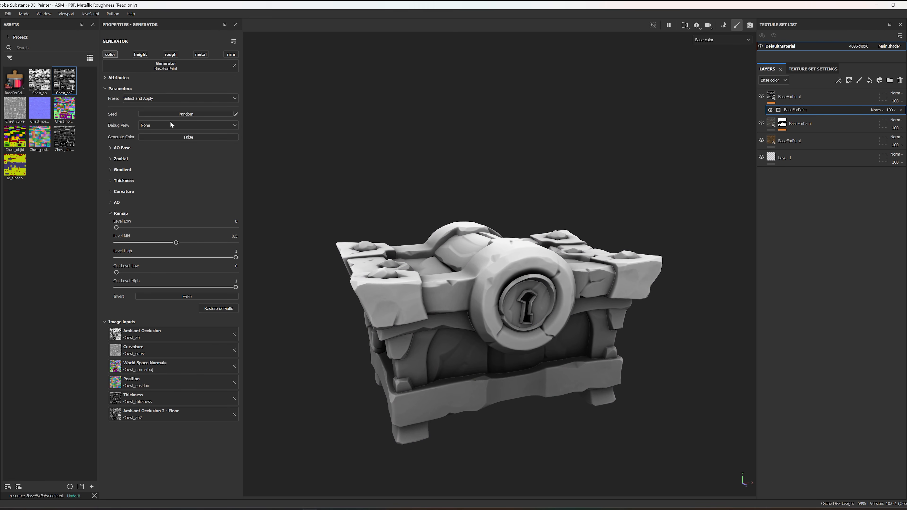
{"action": "left_click", "coordinate": [185, 137]}
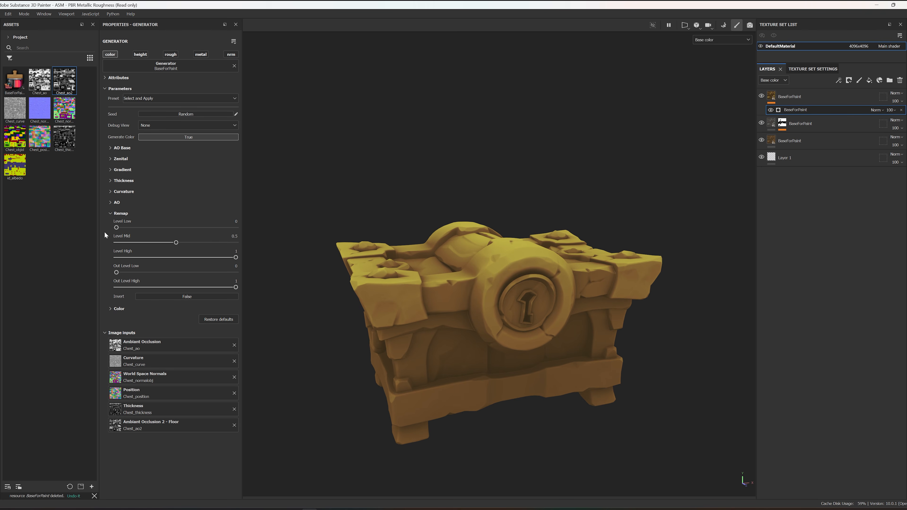
{"action": "left_click", "coordinate": [110, 309]}
{"action": "left_click", "coordinate": [109, 310]}
{"action": "left_click", "coordinate": [171, 296]}
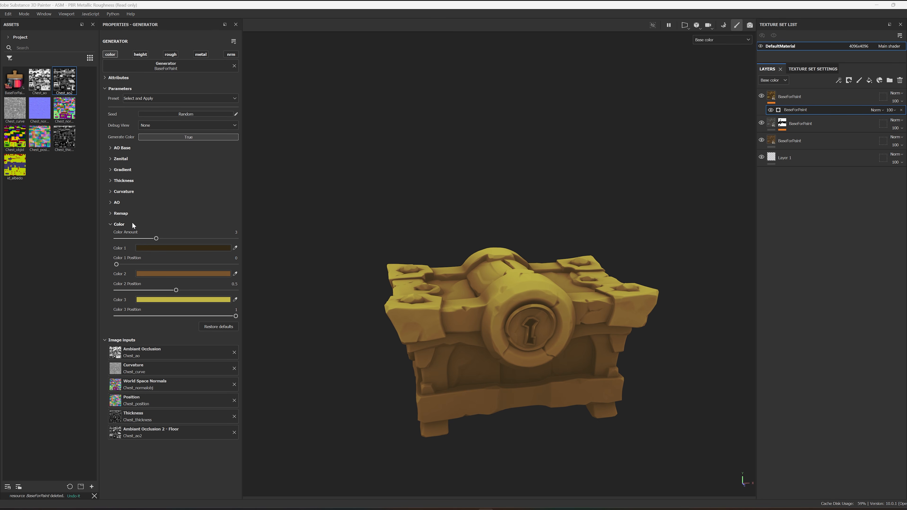
Step: Compare the chest with Generate Color off and on, and examine how the three colors are distributed over it
{"action": "left_click", "coordinate": [179, 137]}
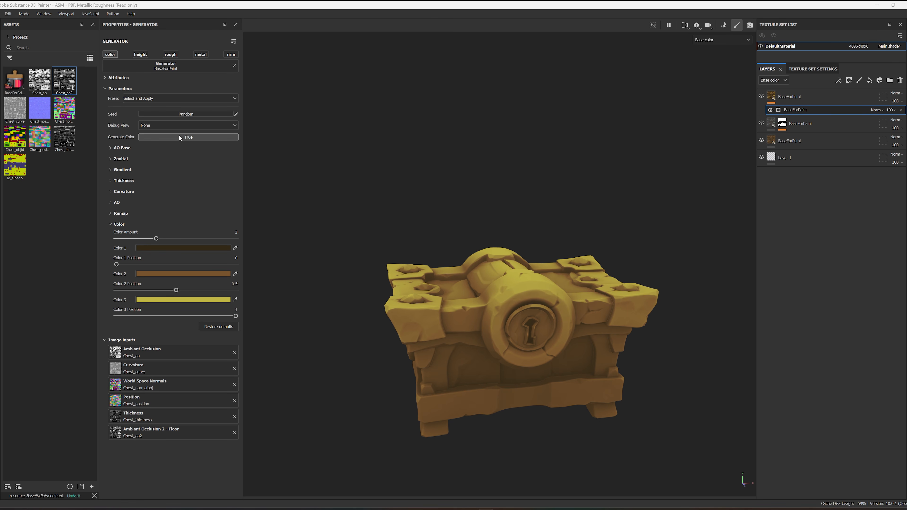
{"action": "left_click", "coordinate": [160, 138]}
{"action": "left_click_drag", "start_coordinate": [440, 361], "coordinate": [490, 384], "text": "alt"}
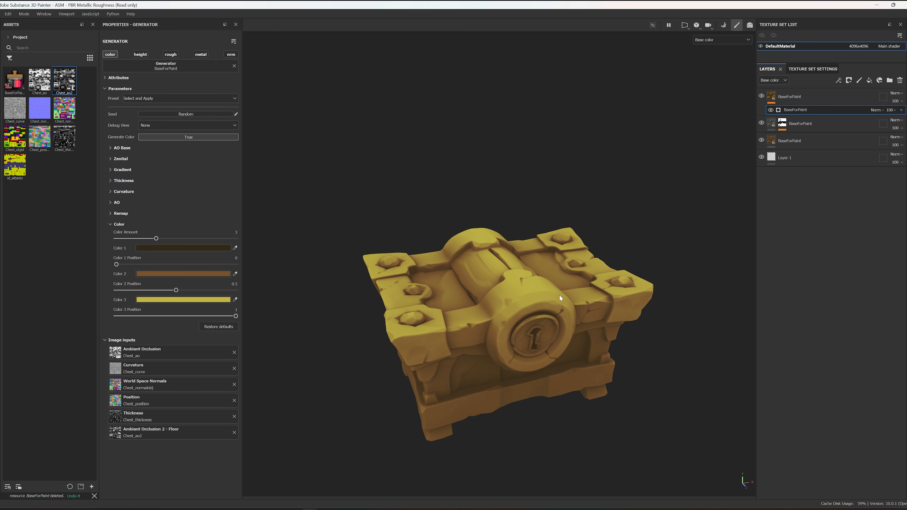
{"action": "left_click_drag", "start_coordinate": [554, 294], "coordinate": [556, 281], "text": "alt"}
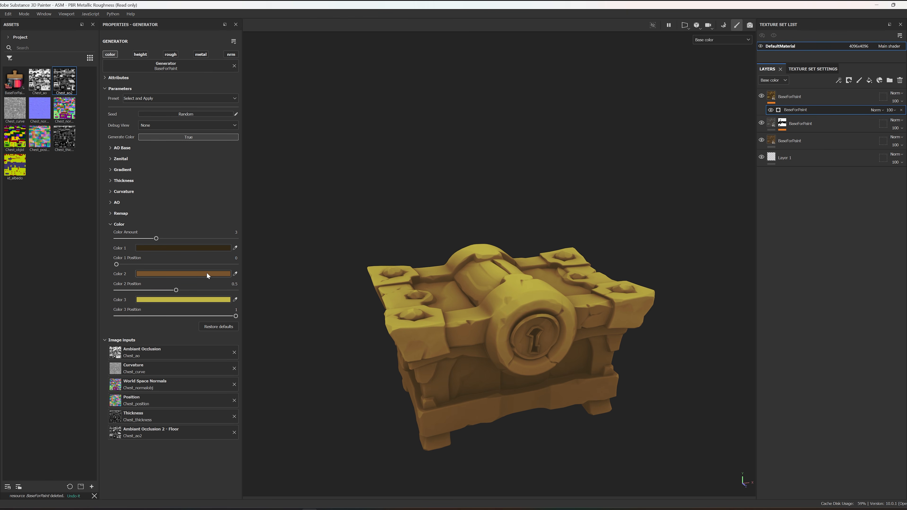
{"action": "left_click_drag", "start_coordinate": [495, 355], "coordinate": [536, 346], "text": "alt"}
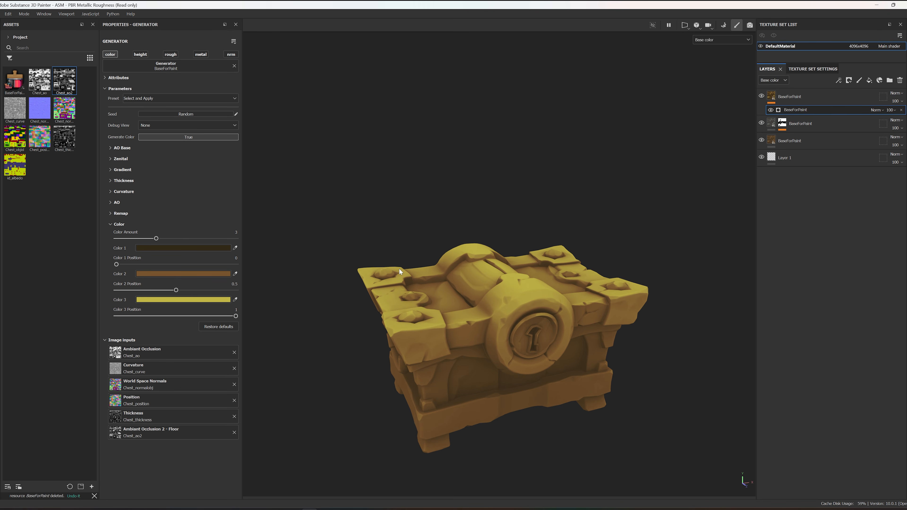
Step: Change Color 1 to a dark green with a hue of 0.196 and inspect the chest's shaded areas
{"action": "left_click", "coordinate": [213, 249]}
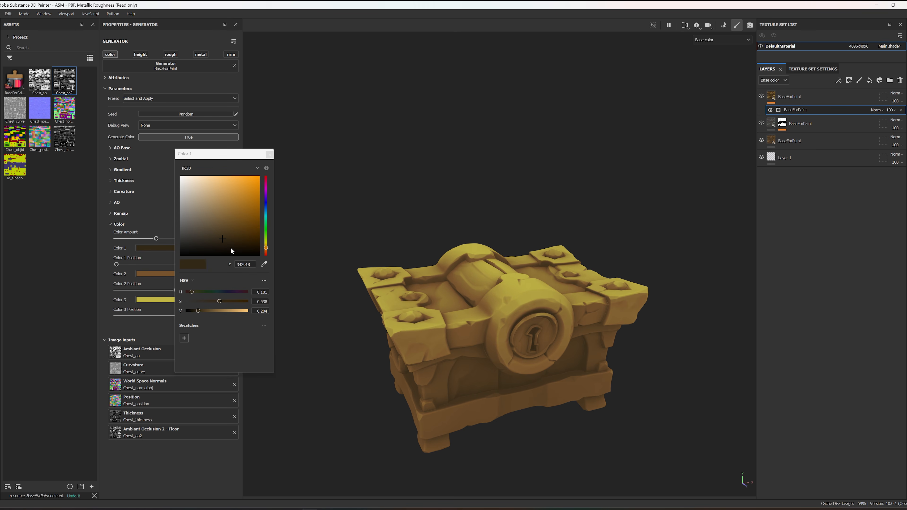
{"action": "left_click_drag", "start_coordinate": [266, 238], "coordinate": [266, 240]}
{"action": "left_click_drag", "start_coordinate": [543, 359], "coordinate": [499, 394], "text": "alt"}
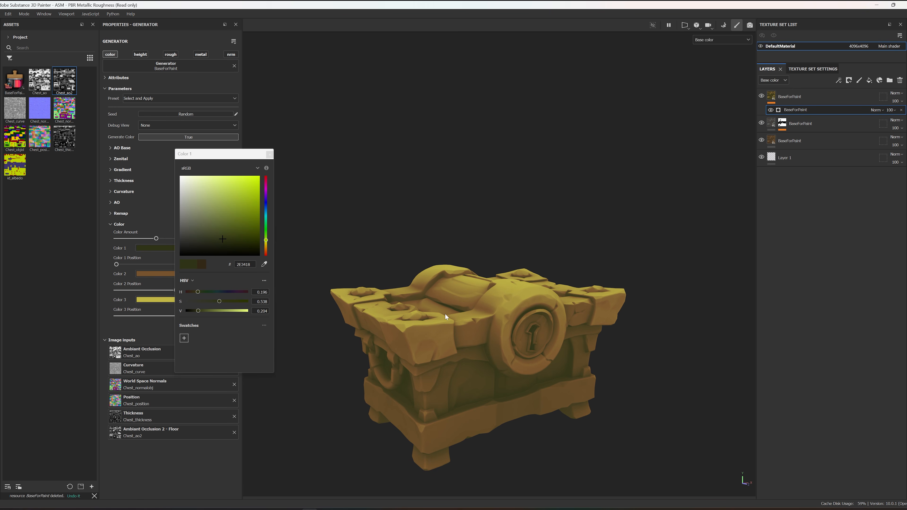
{"action": "left_click", "coordinate": [270, 154]}
Step: Shift Color 2 to a slightly redder brown with a hue of 0.078 and inspect the chest's front
{"action": "left_click", "coordinate": [205, 274]}
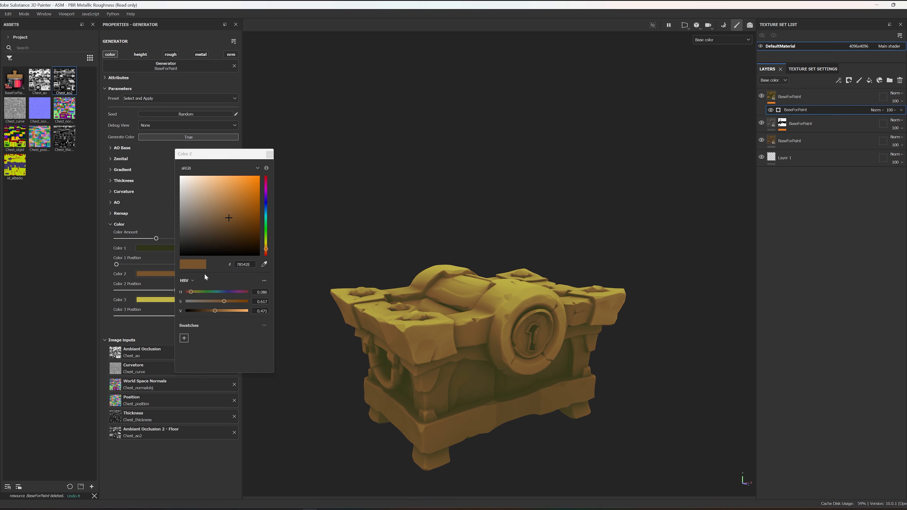
{"action": "left_click_drag", "start_coordinate": [266, 249], "coordinate": [268, 252]}
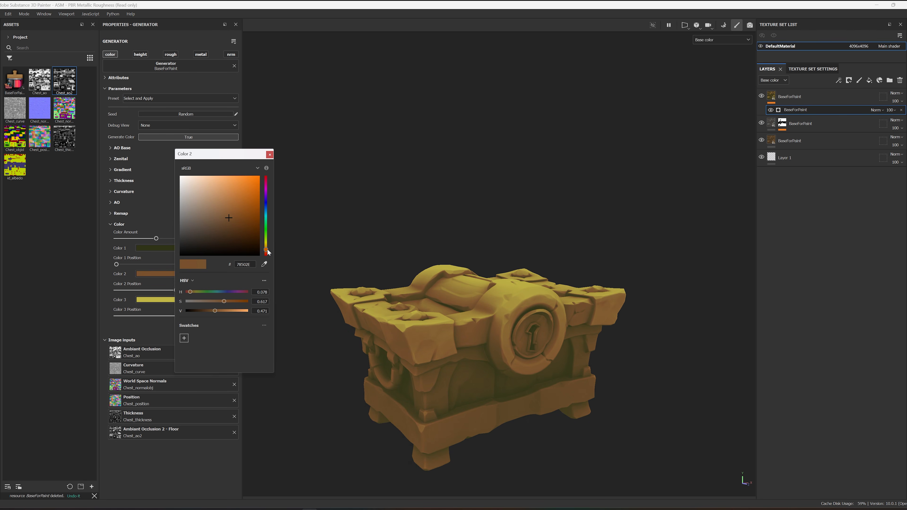
{"action": "left_click_drag", "start_coordinate": [600, 304], "coordinate": [567, 287], "text": "alt"}
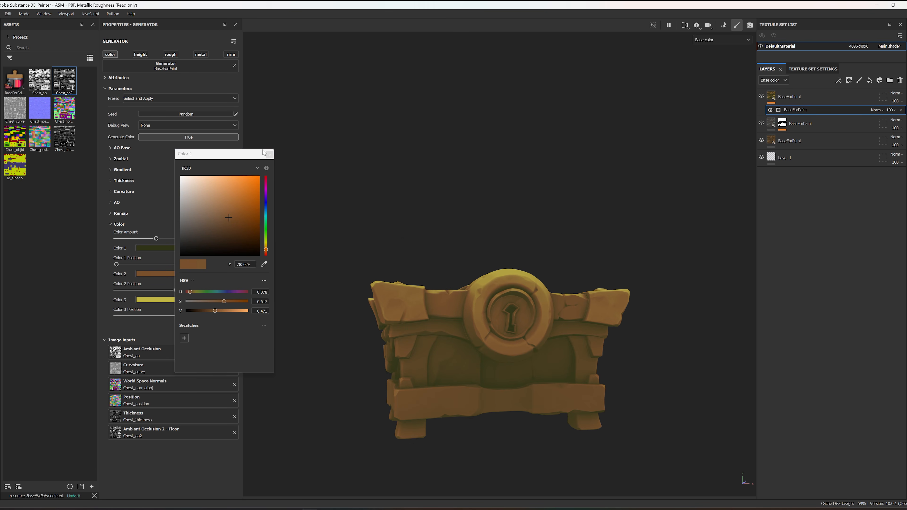
{"action": "left_click", "coordinate": [269, 154]}
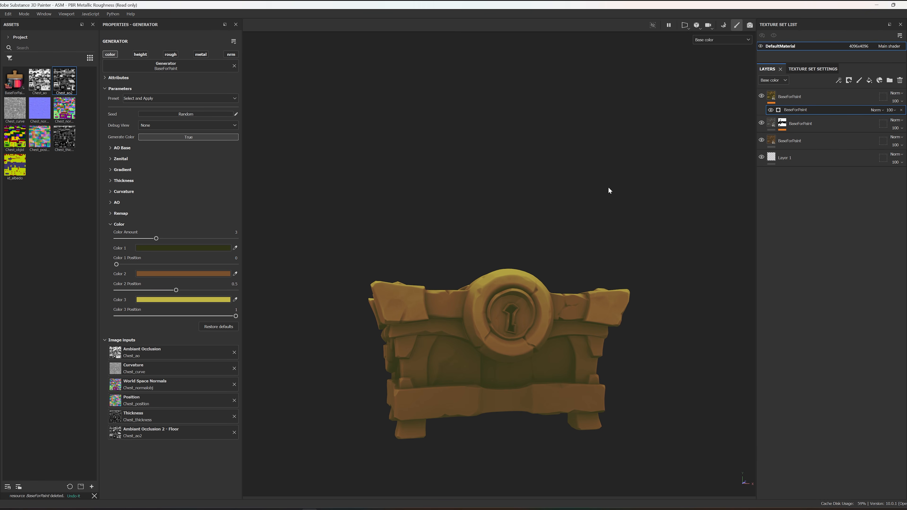
Step: Raise the generator's Color Amount to 5, apply the Bluish Grey preset and inspect the chest
{"action": "left_click_drag", "start_coordinate": [670, 178], "coordinate": [533, 250], "text": "alt"}
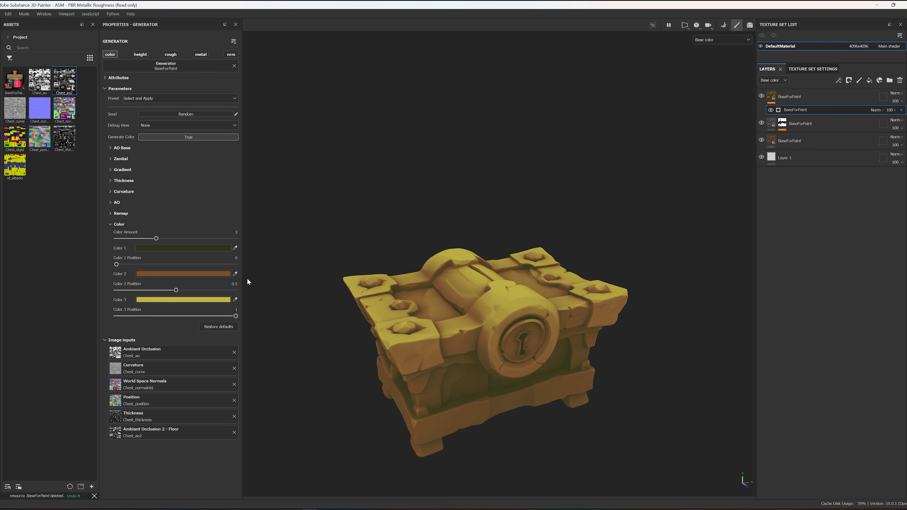
{"action": "left_click_drag", "start_coordinate": [157, 238], "coordinate": [253, 242]}
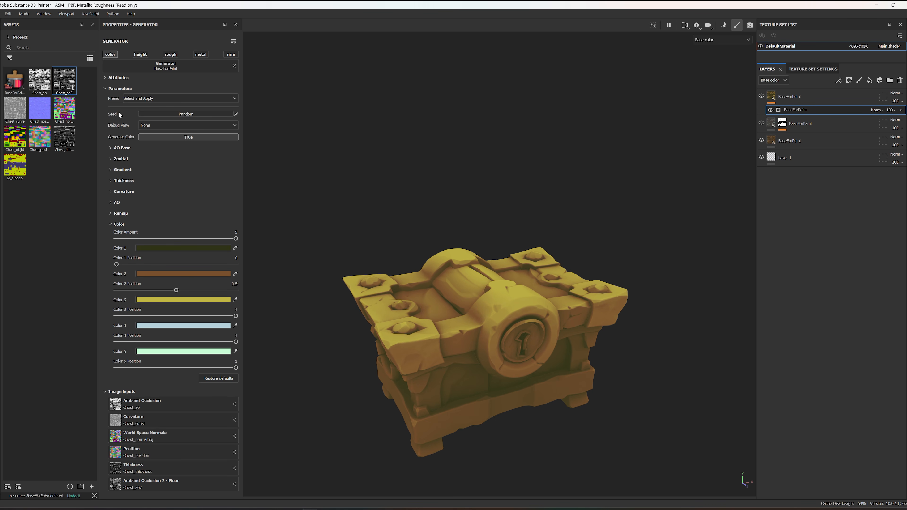
{"action": "left_click", "coordinate": [157, 101]}
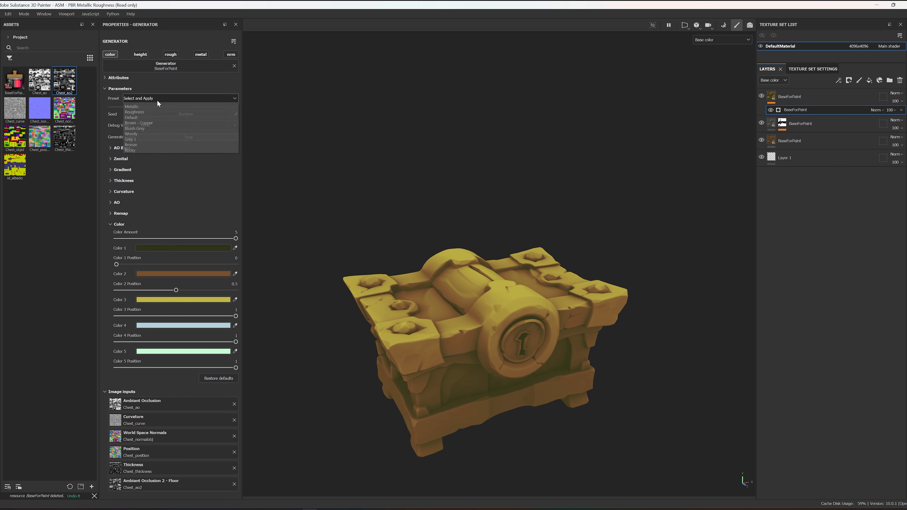
{"action": "left_click", "coordinate": [149, 129]}
{"action": "scroll", "coordinate": [498, 329], "scroll_direction": "down", "scroll_amount": 2}
{"action": "left_click_drag", "start_coordinate": [497, 330], "coordinate": [495, 311], "text": "alt"}
{"action": "scroll", "coordinate": [475, 336], "scroll_direction": "up", "scroll_amount": 3}
{"action": "scroll", "coordinate": [437, 345], "scroll_direction": "down", "scroll_amount": 2}
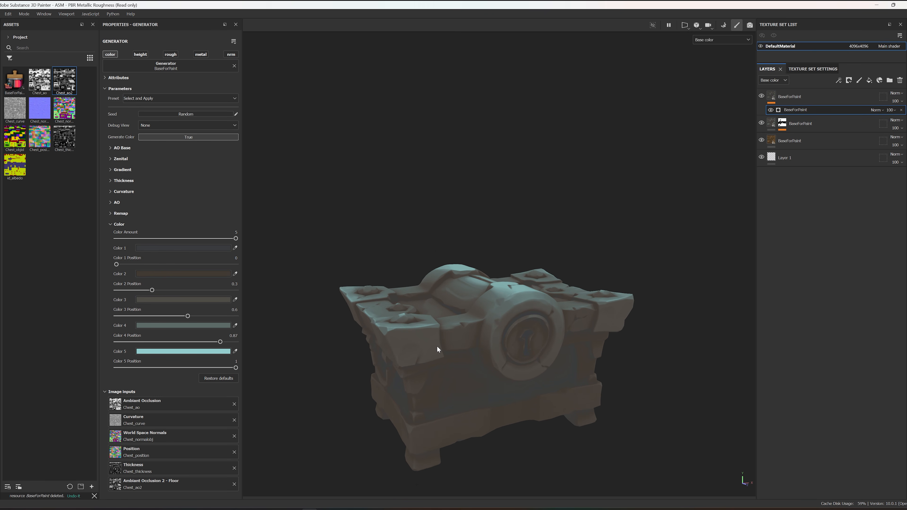
Step: Lower Level Mid in the Remap parameters to 0.43 and check the chest's front
{"action": "left_click", "coordinate": [115, 214]}
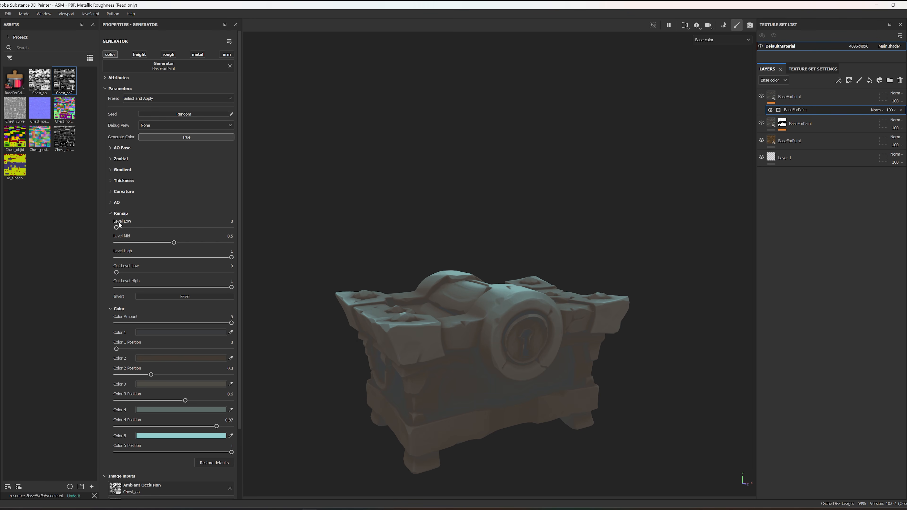
{"action": "left_click_drag", "start_coordinate": [174, 244], "coordinate": [166, 242]}
{"action": "left_click_drag", "start_coordinate": [529, 347], "coordinate": [478, 331], "text": "alt"}
Step: Set Color 1 Position to 0.18 and Color 2 Position to 0.34, checking the area around the lock
{"action": "left_click_drag", "start_coordinate": [430, 385], "coordinate": [200, 347], "text": "alt"}
{"action": "mouse_move", "coordinate": [120, 347]}
{"action": "left_mouse_down"}
{"action": "mouse_move", "coordinate": [153, 374]}
{"action": "mouse_move", "coordinate": [134, 350]}
{"action": "mouse_move", "coordinate": [150, 352]}
{"action": "mouse_move", "coordinate": [136, 351]}
{"action": "left_mouse_up"}
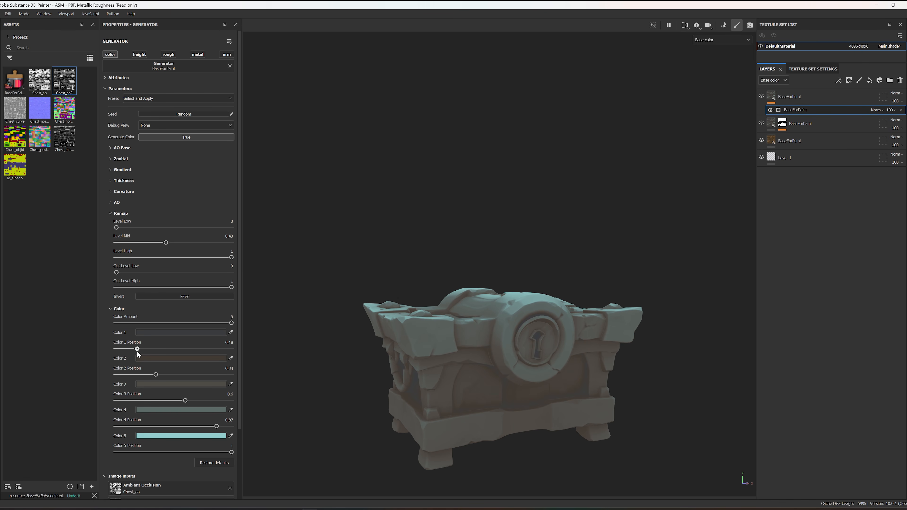
{"action": "scroll", "coordinate": [605, 398], "scroll_direction": "up", "scroll_amount": 5}
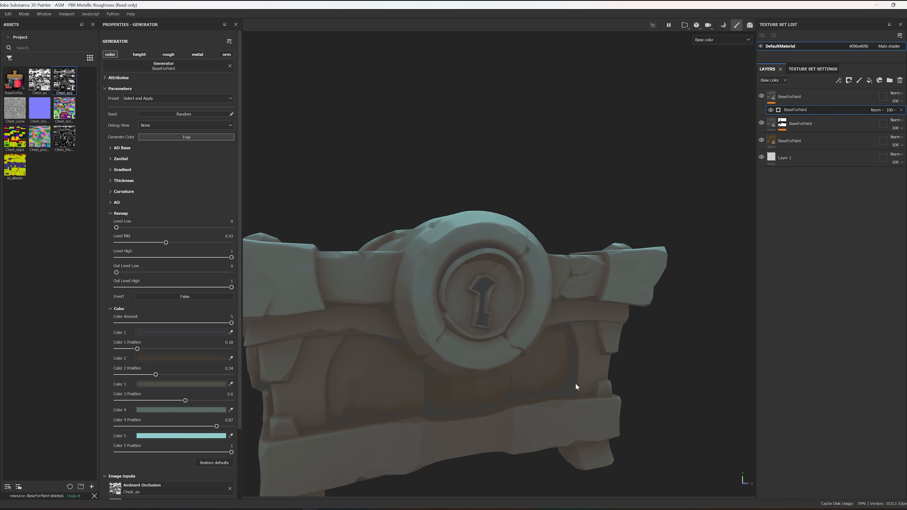
Step: Change Color 1 to a slightly more saturated dark blue and inspect the whole chest
{"action": "left_click", "coordinate": [198, 333]}
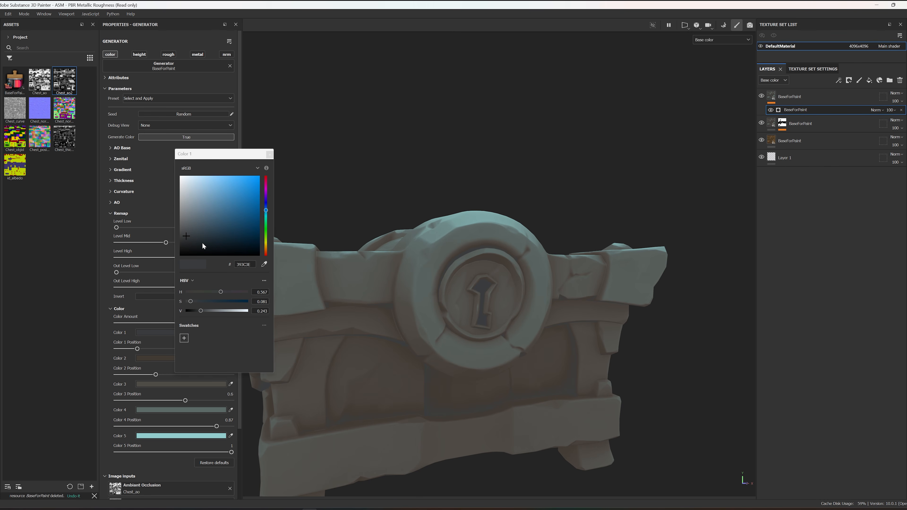
{"action": "left_click_drag", "start_coordinate": [193, 236], "coordinate": [196, 237]}
{"action": "left_click", "coordinate": [269, 155]}
{"action": "key", "text": "f"}
{"action": "left_click_drag", "start_coordinate": [516, 266], "coordinate": [505, 304], "text": "alt"}
{"action": "middle_click_drag", "start_coordinate": [505, 305], "coordinate": [482, 283], "text": "alt"}
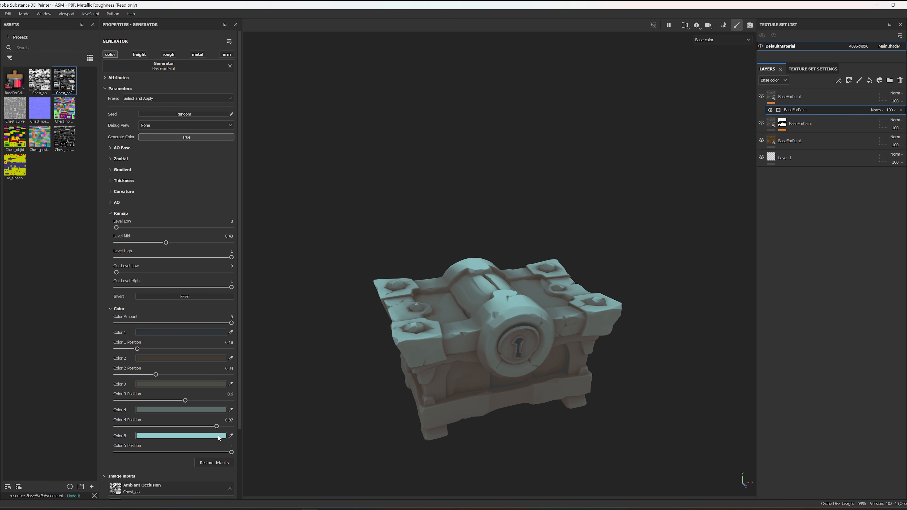
Step: Darken Color 5 to the muted teal 729B9B and inspect the chest from several angles
{"action": "left_click", "coordinate": [219, 437]}
{"action": "left_click_drag", "start_coordinate": [200, 195], "coordinate": [201, 206]}
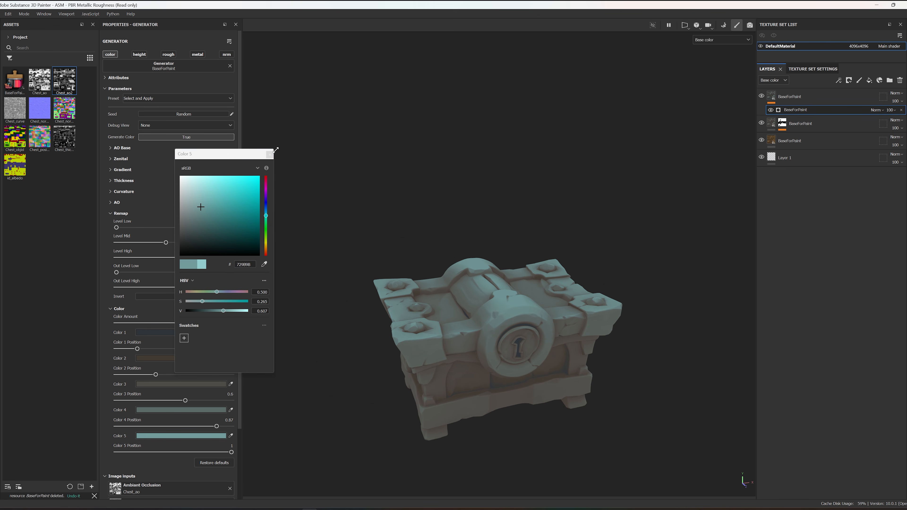
{"action": "left_click", "coordinate": [270, 154]}
{"action": "left_click_drag", "start_coordinate": [447, 250], "coordinate": [340, 284], "text": "alt"}
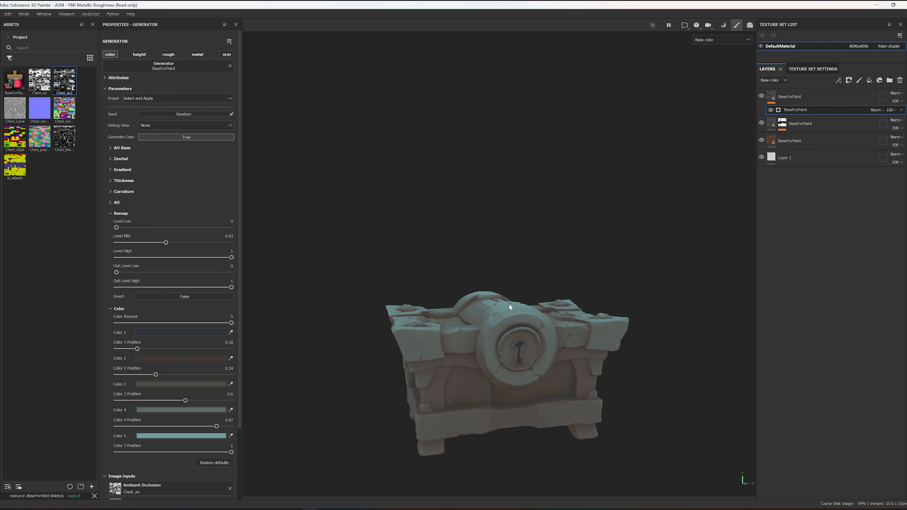
{"action": "left_click_drag", "start_coordinate": [271, 237], "coordinate": [455, 266], "text": "alt"}
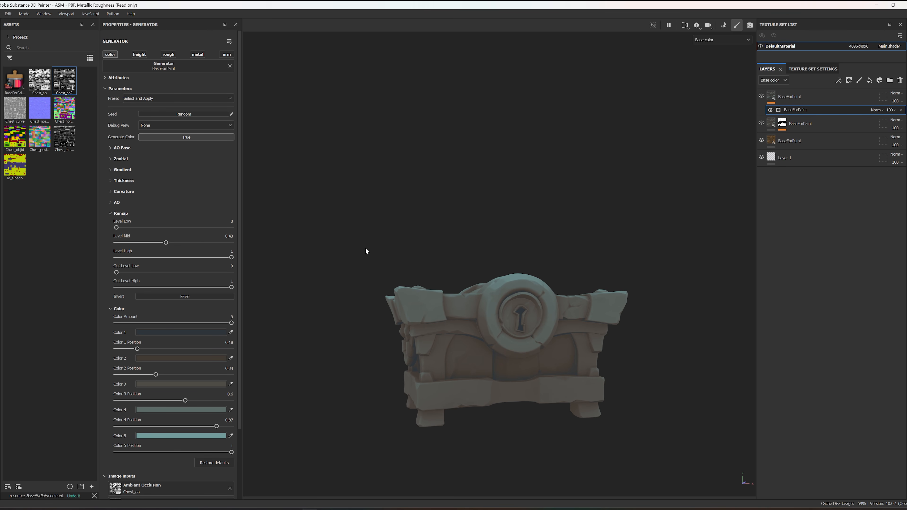
Step: Set the Gradient Intensity to 1 and check the shading from the chest's top to its base
{"action": "left_click", "coordinate": [111, 170]}
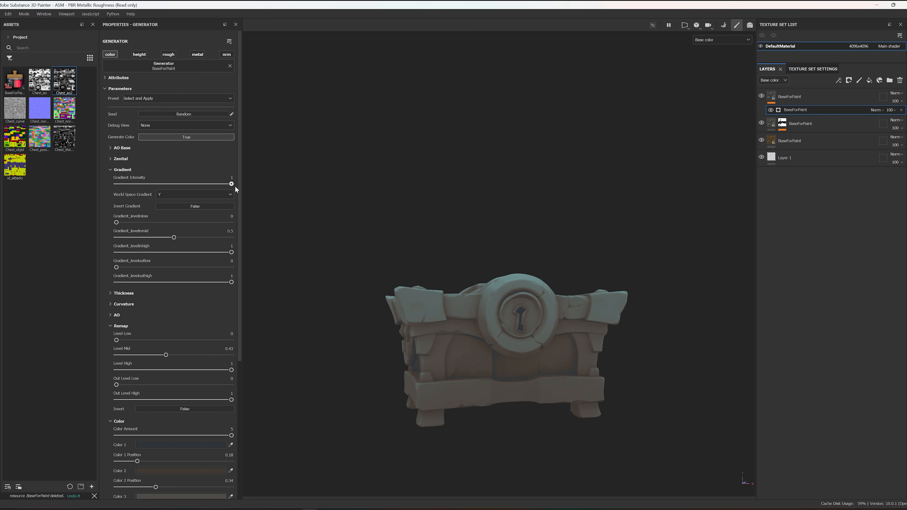
{"action": "left_click_drag", "start_coordinate": [467, 249], "coordinate": [488, 266], "text": "alt"}
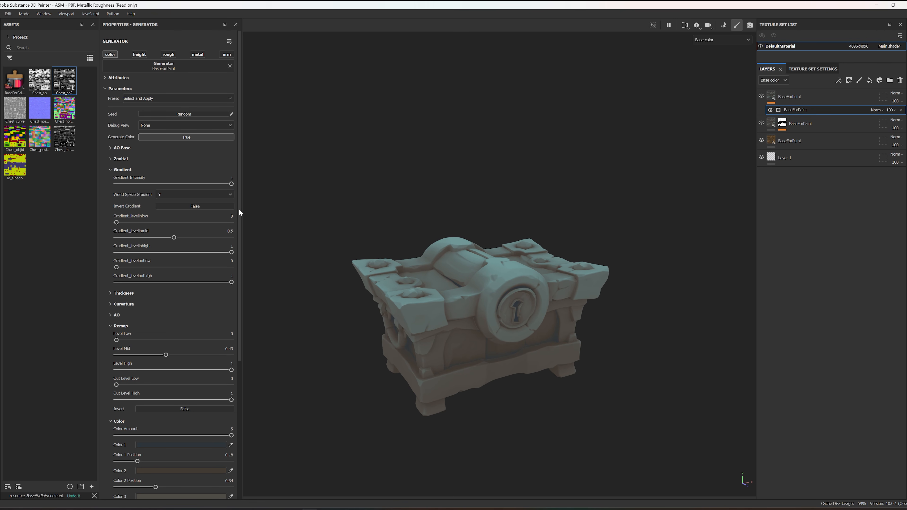
{"action": "left_click", "coordinate": [111, 170]}
Step: Reduce the Zenital Intensity to 0.49 and check the chest's front
{"action": "left_click", "coordinate": [111, 160]}
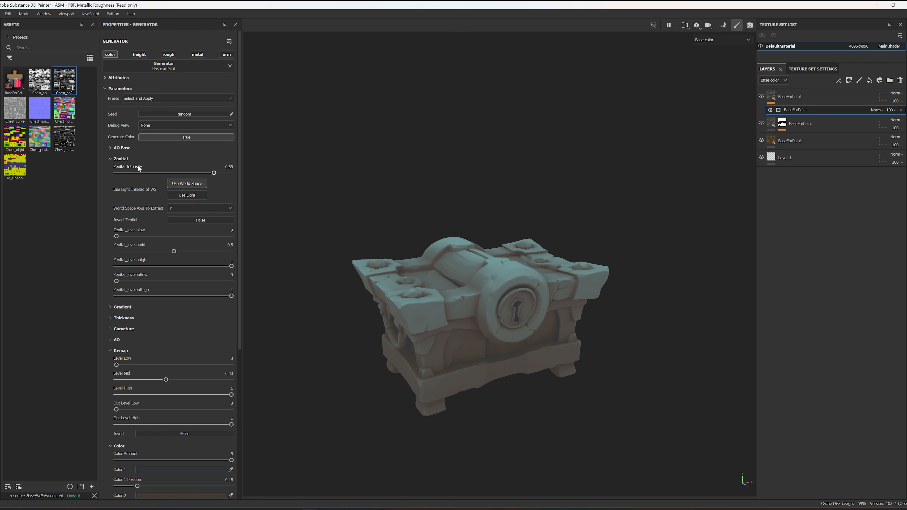
{"action": "mouse_move", "coordinate": [214, 173]}
{"action": "left_mouse_down"}
{"action": "mouse_move", "coordinate": [150, 176]}
{"action": "mouse_move", "coordinate": [208, 176]}
{"action": "mouse_move", "coordinate": [173, 181]}
{"action": "left_mouse_up"}
{"action": "left_click_drag", "start_coordinate": [624, 296], "coordinate": [578, 281], "text": "alt"}
Step: Raise the AO Intensity to 1, collapse the open parameter groups and inspect the chest's darkened recesses
{"action": "left_click", "coordinate": [116, 340]}
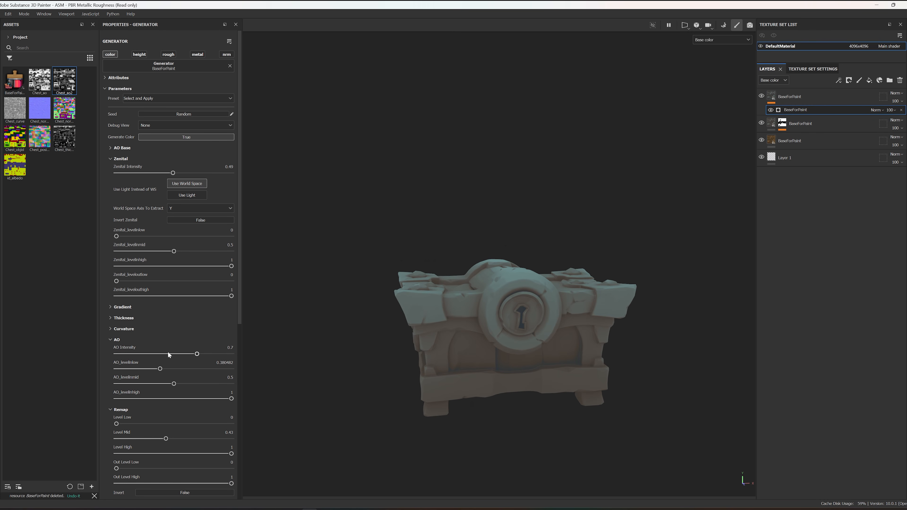
{"action": "left_click_drag", "start_coordinate": [536, 304], "coordinate": [611, 278], "text": "alt"}
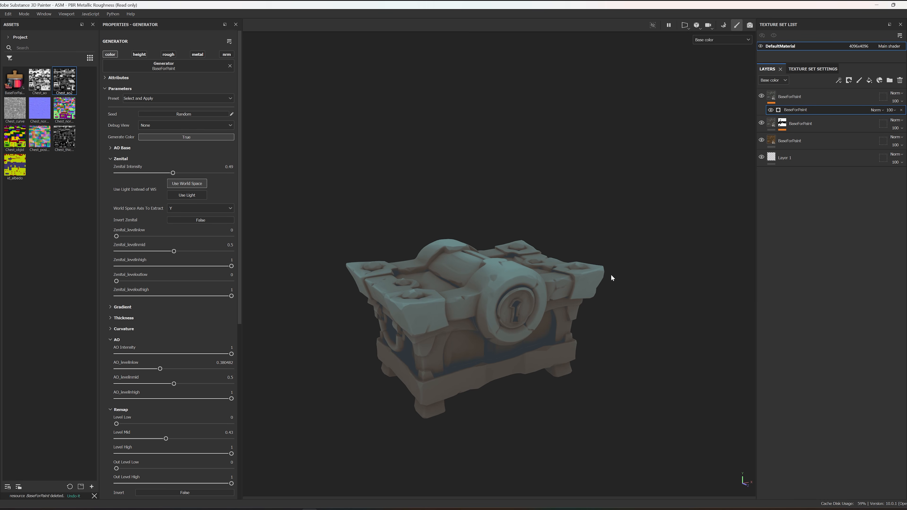
{"action": "left_click", "coordinate": [111, 159]}
{"action": "left_click", "coordinate": [113, 203]}
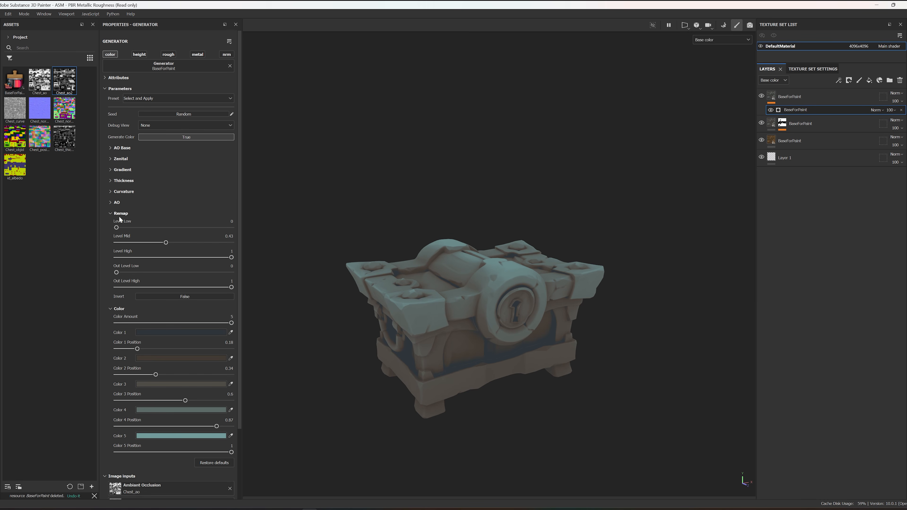
{"action": "left_click", "coordinate": [110, 214]}
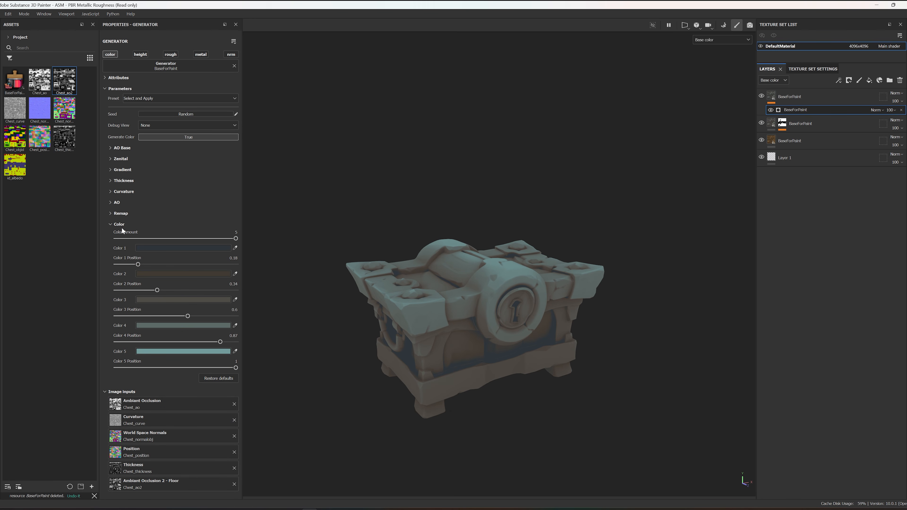
{"action": "scroll", "coordinate": [404, 272], "scroll_direction": "up", "scroll_amount": 5}
{"action": "scroll", "coordinate": [422, 274], "scroll_direction": "down", "scroll_amount": 3}
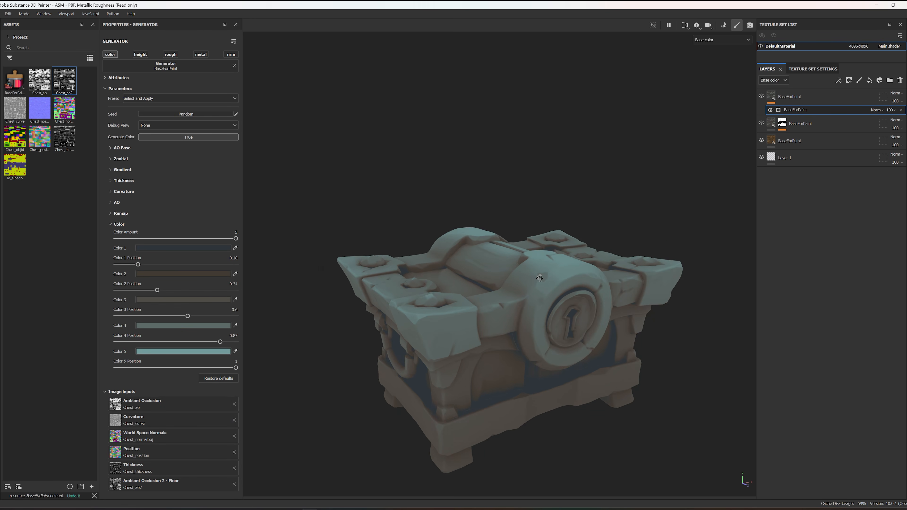
{"action": "left_click_drag", "start_coordinate": [541, 278], "coordinate": [524, 257], "text": "alt"}
{"action": "middle_click_drag", "start_coordinate": [524, 258], "coordinate": [440, 273], "text": "alt"}
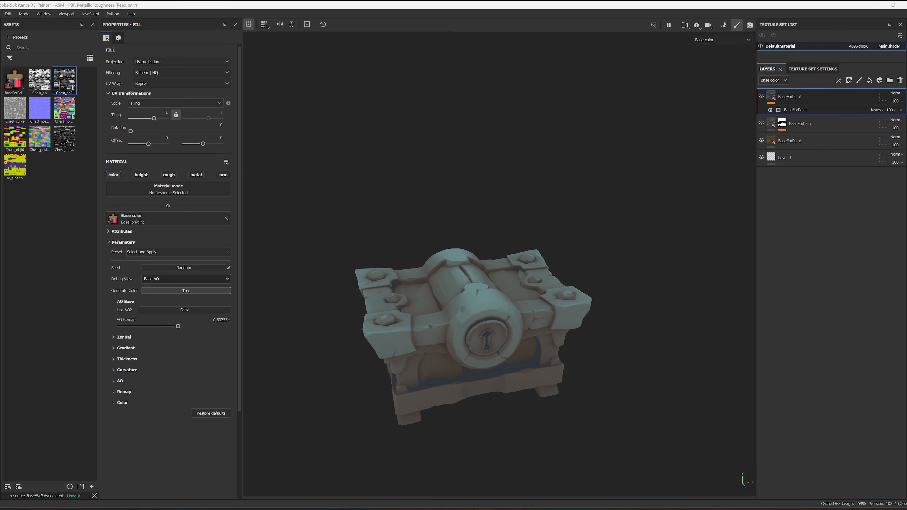
Step: Add a fill layer above the BaseForPaint layers with only the color channel active and a red base color
{"action": "left_click_drag", "start_coordinate": [552, 249], "coordinate": [582, 180], "text": "alt"}
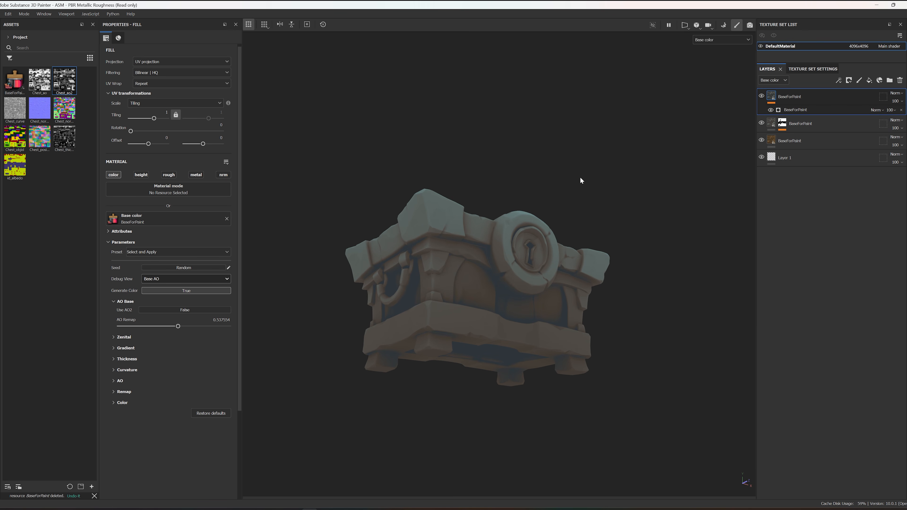
{"action": "left_click_drag", "start_coordinate": [564, 297], "coordinate": [537, 350], "text": "alt"}
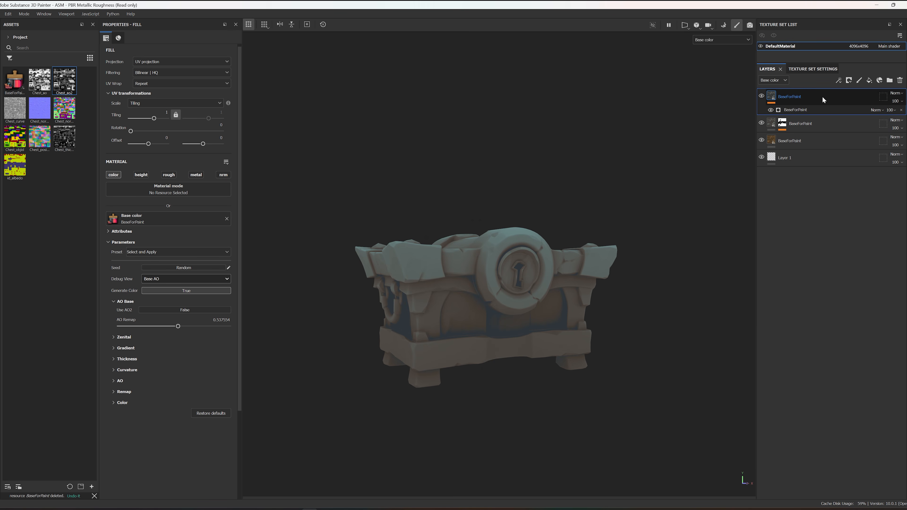
{"action": "left_click", "coordinate": [871, 82]}
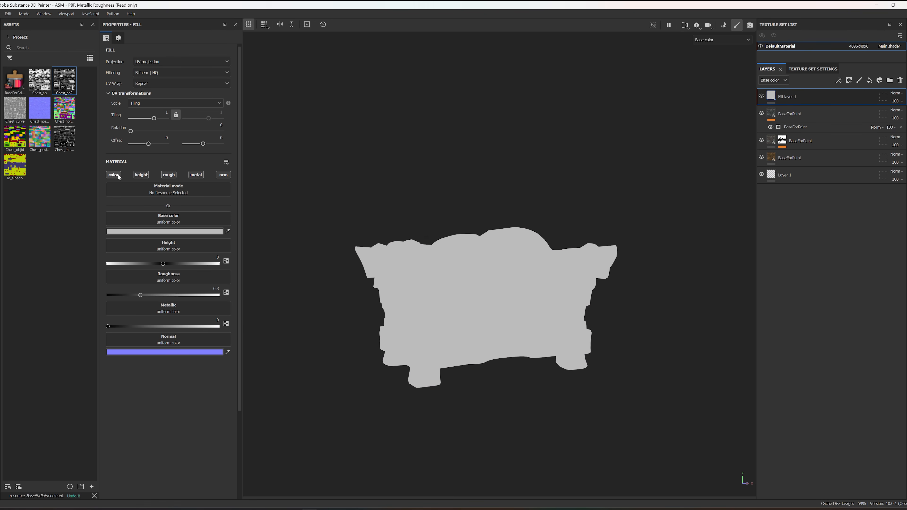
{"action": "left_click", "coordinate": [169, 232]}
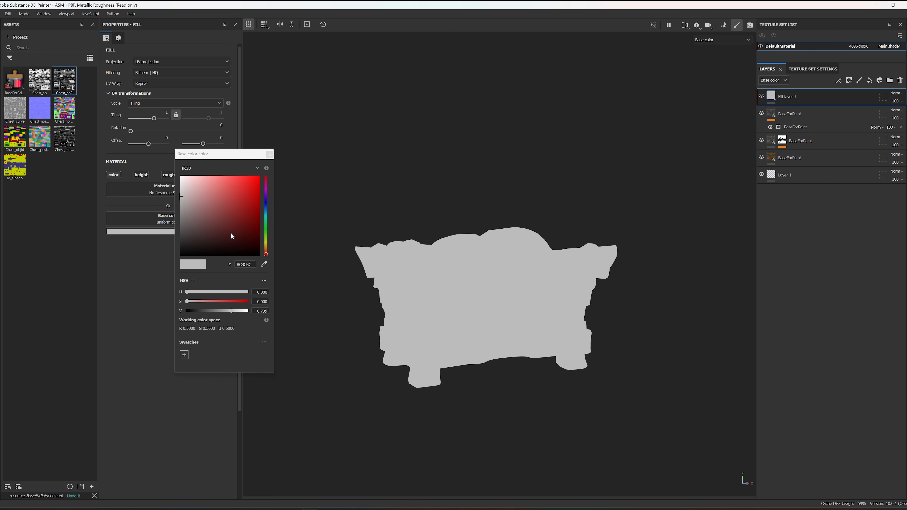
{"action": "left_click", "coordinate": [229, 216]}
{"action": "left_click", "coordinate": [241, 203]}
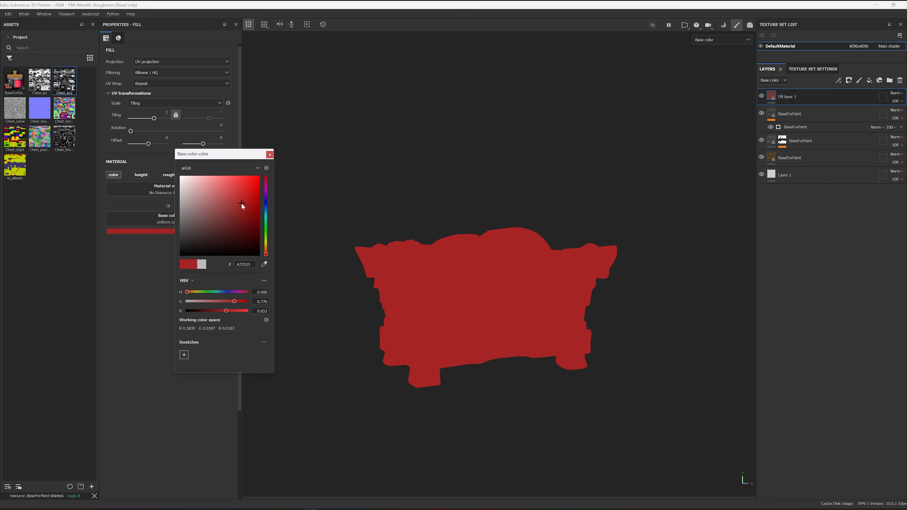
{"action": "left_click", "coordinate": [268, 154]}
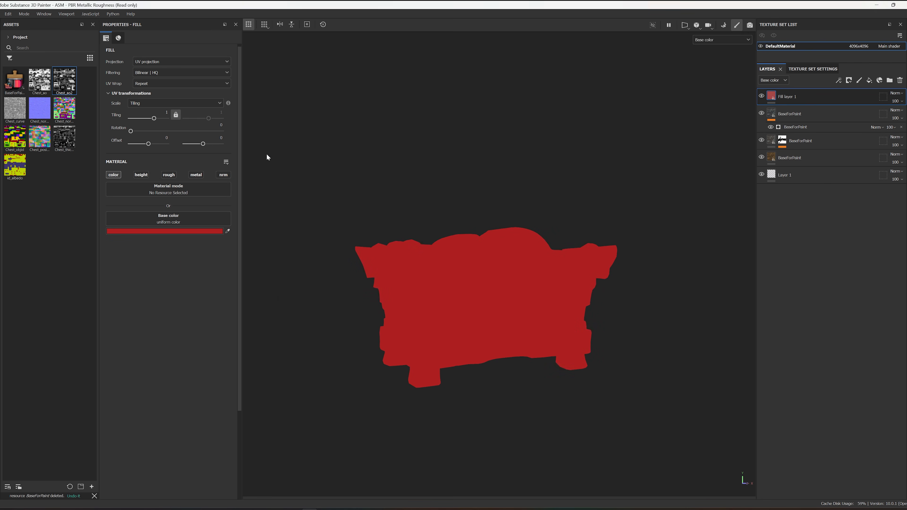
Step: Give the red fill layer a black mask and add the BaseForPaint generator to that mask
{"action": "right_click", "coordinate": [799, 94]}
{"action": "left_click", "coordinate": [827, 108]}
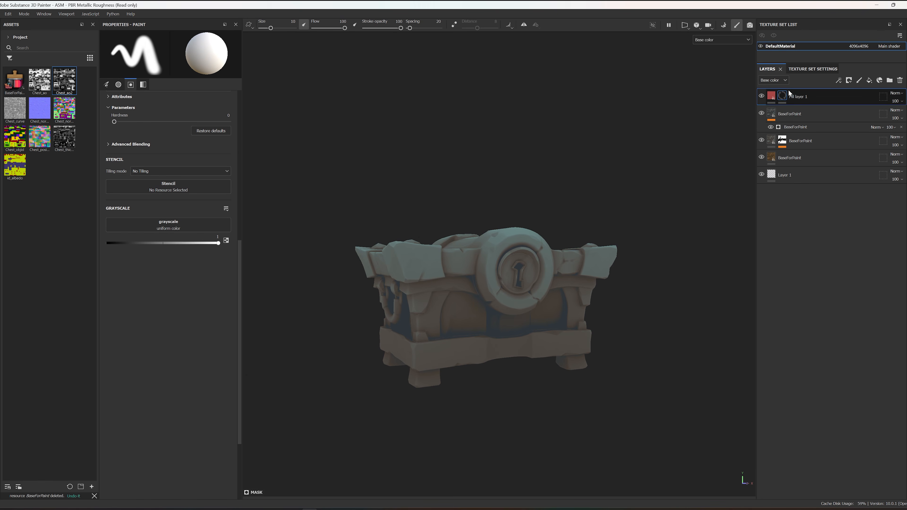
{"action": "right_click", "coordinate": [791, 96]}
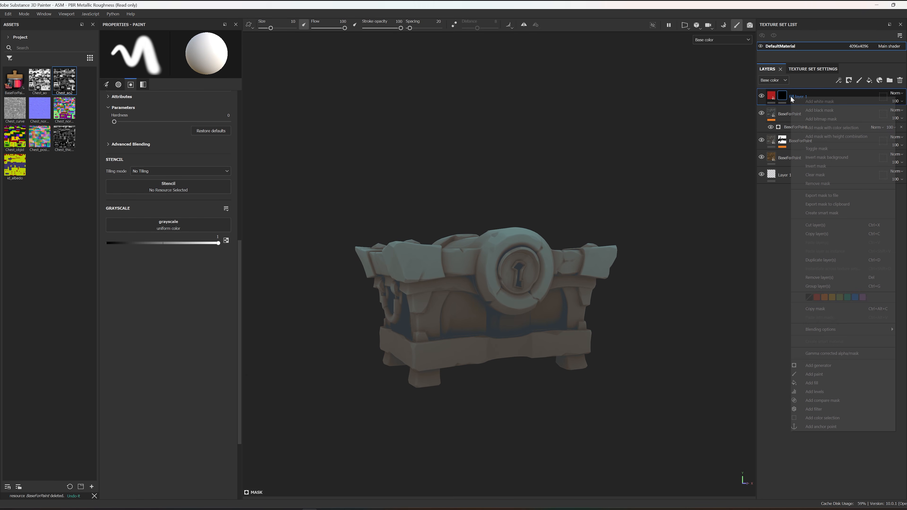
{"action": "left_click", "coordinate": [827, 367]}
{"action": "left_click", "coordinate": [170, 57]}
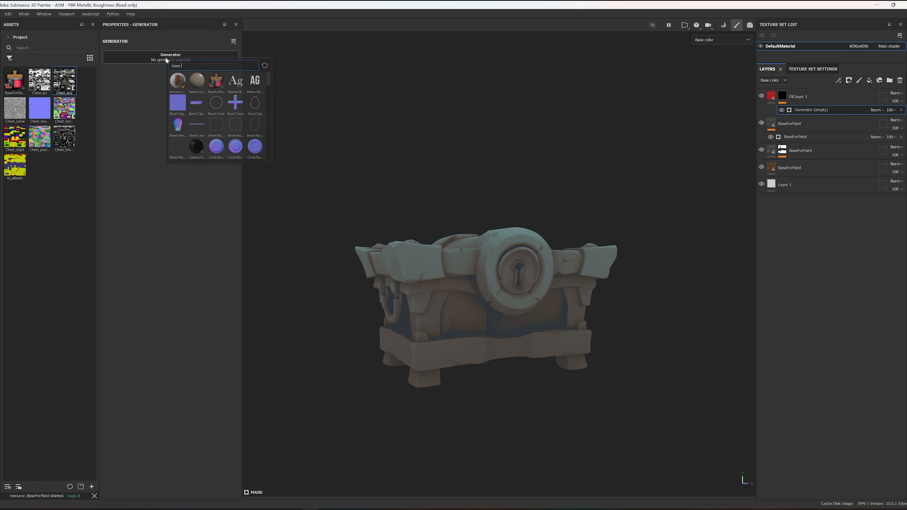
{"action": "left_click", "coordinate": [216, 83]}
{"action": "left_click_drag", "start_coordinate": [493, 216], "coordinate": [460, 186], "text": "alt"}
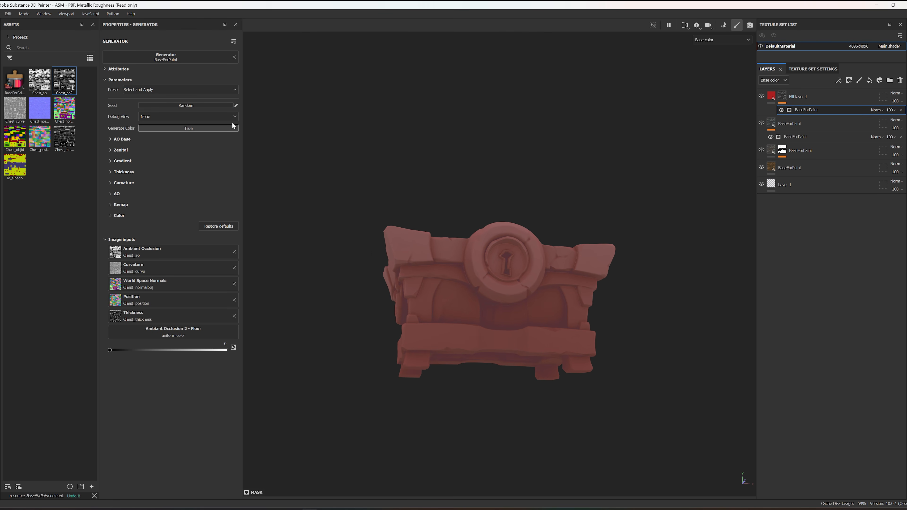
Step: Display the red fill layer's mask on the chest and set the generator's Generate Color to False
{"action": "left_click", "coordinate": [781, 98], "text": "alt"}
{"action": "left_click_drag", "start_coordinate": [557, 168], "coordinate": [551, 197], "text": "alt"}
{"action": "left_click", "coordinate": [172, 129]}
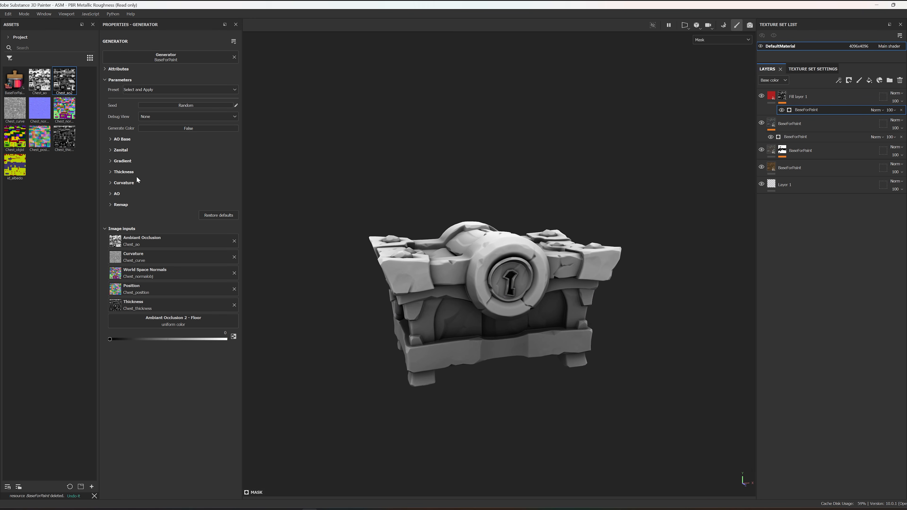
Step: Set Invert Zenital to True in the mask generator and check the chest's underside
{"action": "left_click", "coordinate": [111, 150]}
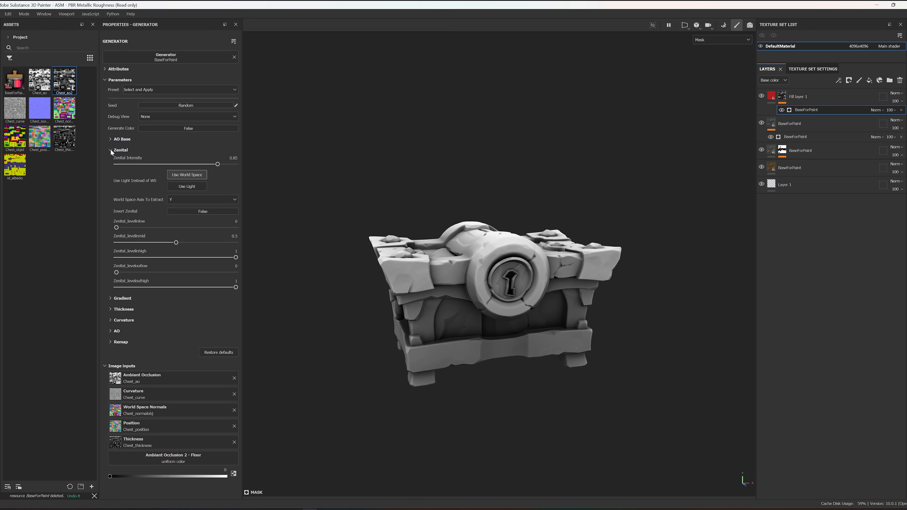
{"action": "left_click", "coordinate": [192, 212]}
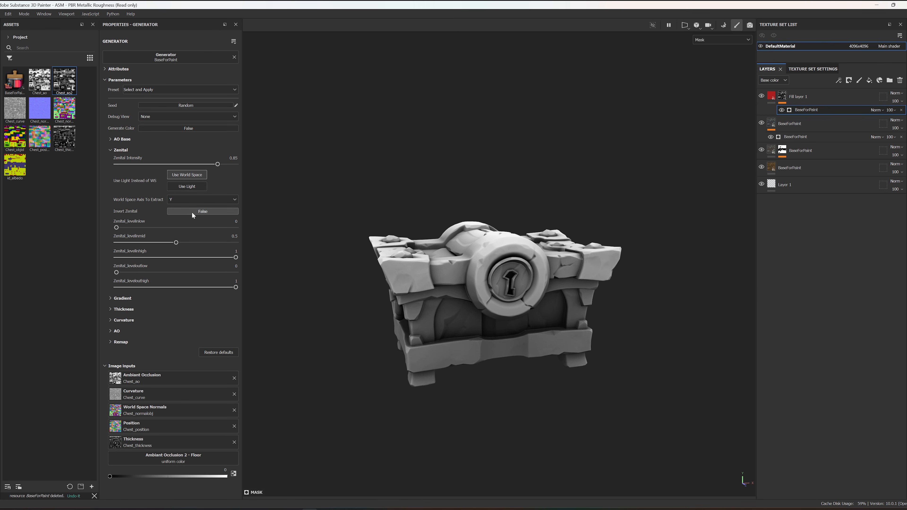
{"action": "left_click_drag", "start_coordinate": [443, 287], "coordinate": [470, 293], "text": "alt"}
Step: Set Invert Gradient to True in the mask generator and raise Gradient_levelinmid to about 0.81
{"action": "left_click", "coordinate": [111, 298]}
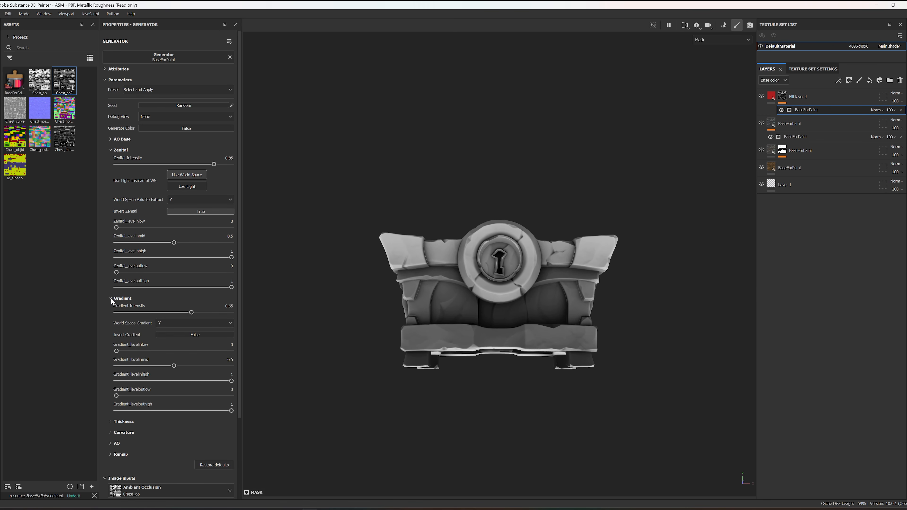
{"action": "left_click", "coordinate": [211, 334]}
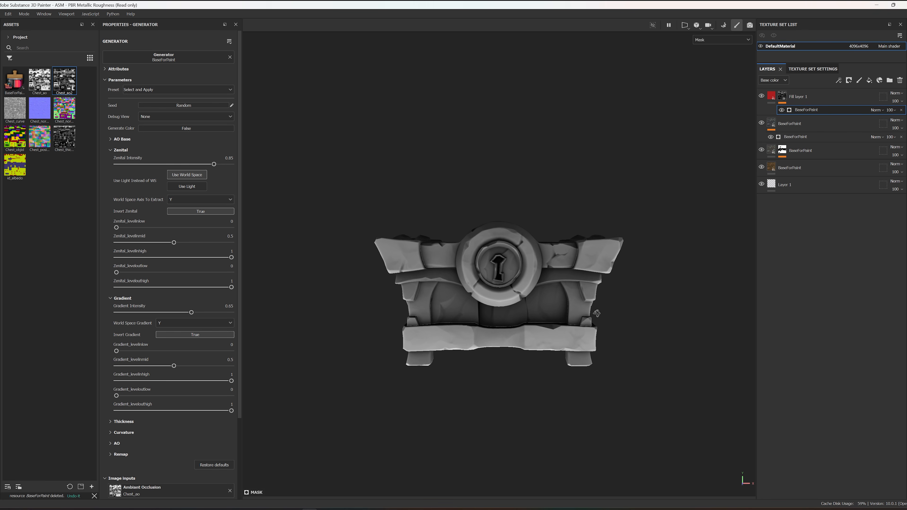
{"action": "left_click_drag", "start_coordinate": [174, 366], "coordinate": [210, 366]}
{"action": "left_click_drag", "start_coordinate": [563, 280], "coordinate": [570, 255], "text": "alt"}
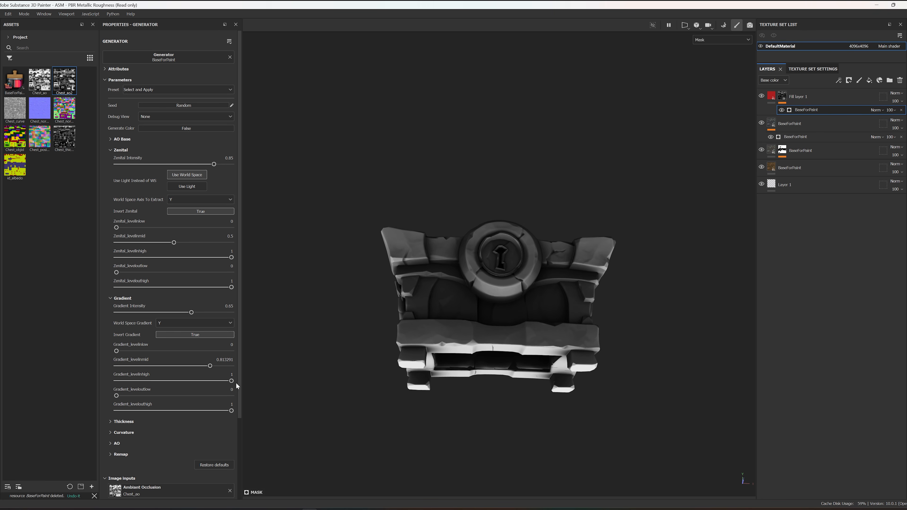
Step: Try a higher Gradient_levelinlow, return it to 0, and set the mask generator's Gradient Intensity to 0.79
{"action": "left_click_drag", "start_coordinate": [129, 353], "coordinate": [158, 351]}
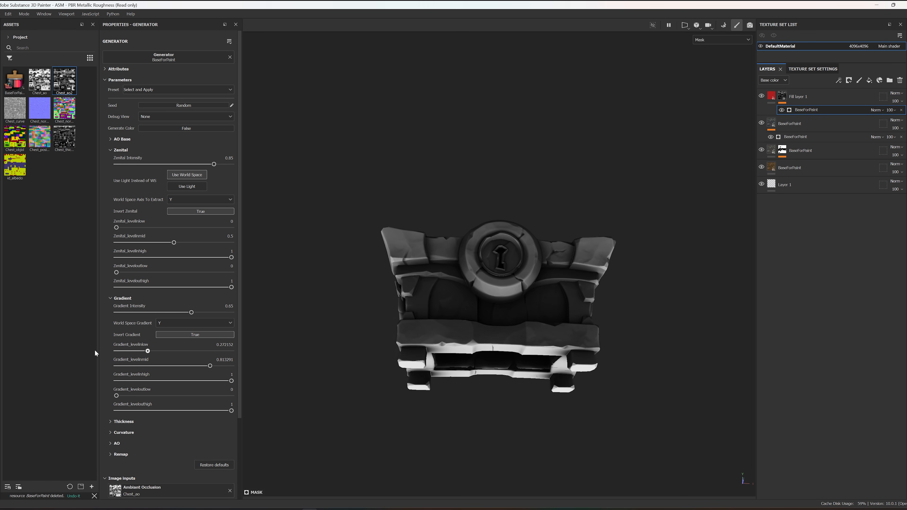
{"action": "left_click_drag", "start_coordinate": [97, 353], "coordinate": [91, 350]}
{"action": "mouse_move", "coordinate": [192, 313]}
{"action": "left_mouse_down"}
{"action": "mouse_move", "coordinate": [267, 318]}
{"action": "mouse_move", "coordinate": [208, 314]}
{"action": "left_mouse_up"}
{"action": "left_click_drag", "start_coordinate": [511, 292], "coordinate": [540, 359], "text": "alt"}
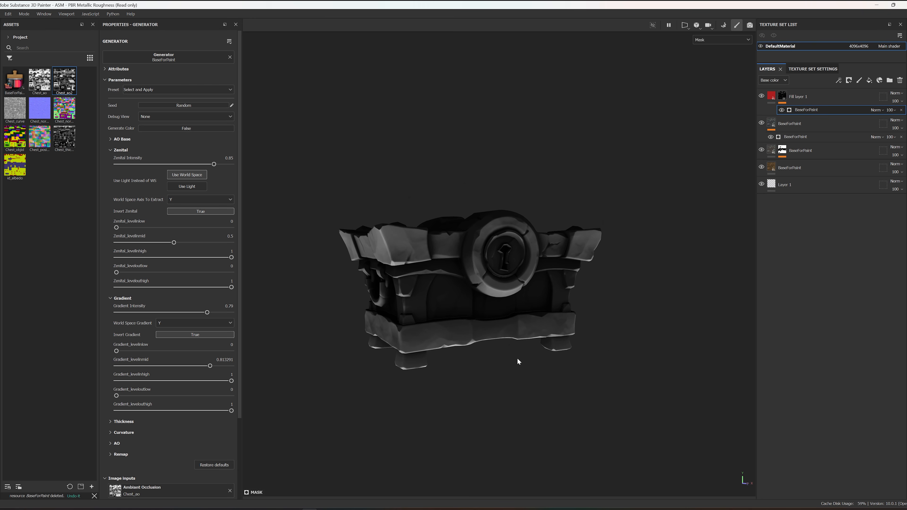
{"action": "left_click_drag", "start_coordinate": [477, 310], "coordinate": [463, 310], "text": "alt"}
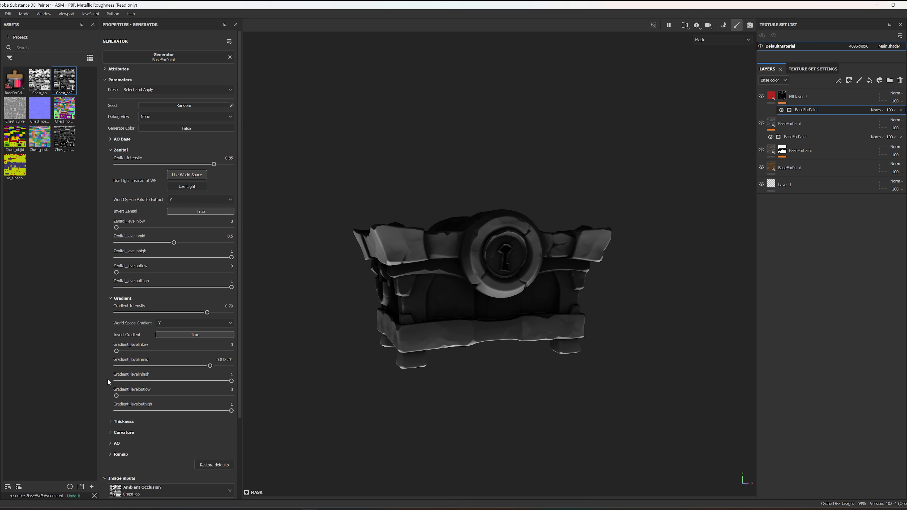
Step: Lower the mask generator's AO Intensity to 0.52
{"action": "left_click", "coordinate": [111, 421]}
{"action": "scroll", "coordinate": [135, 426], "scroll_direction": "down", "scroll_amount": 2}
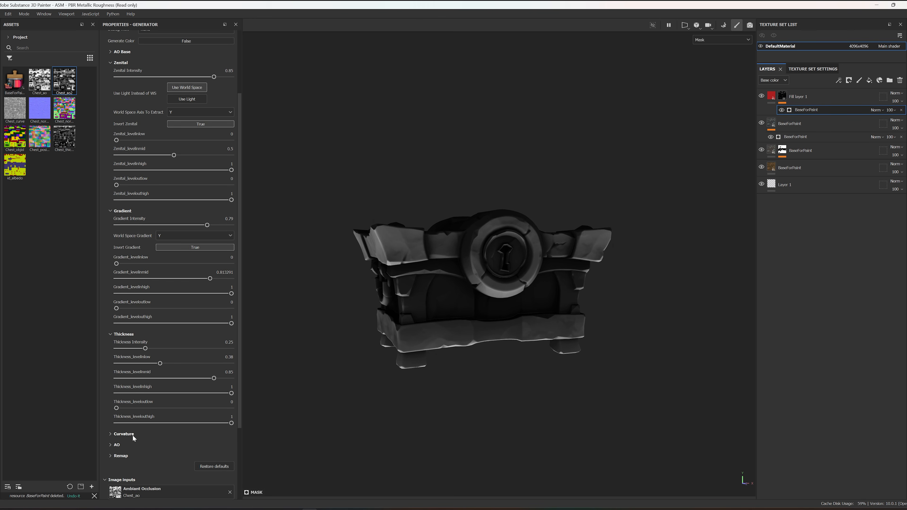
{"action": "left_click", "coordinate": [111, 445]}
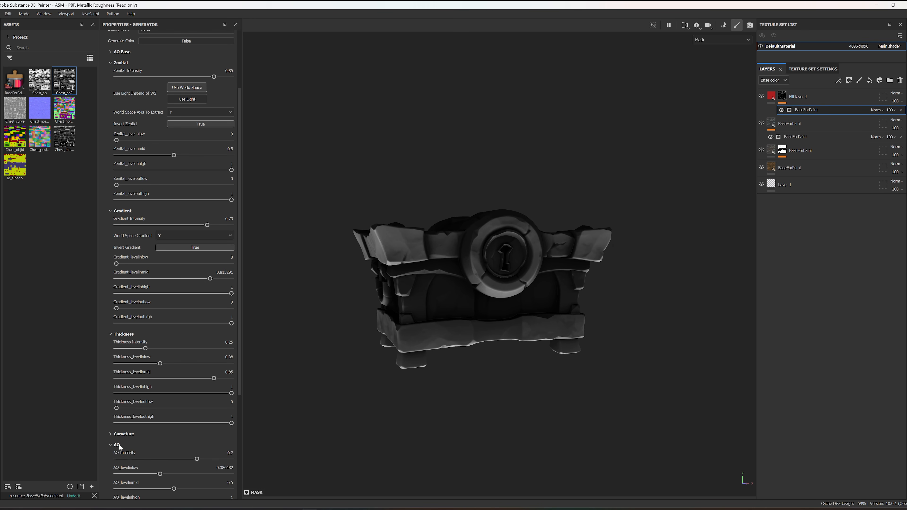
{"action": "scroll", "coordinate": [175, 434], "scroll_direction": "down", "scroll_amount": 3}
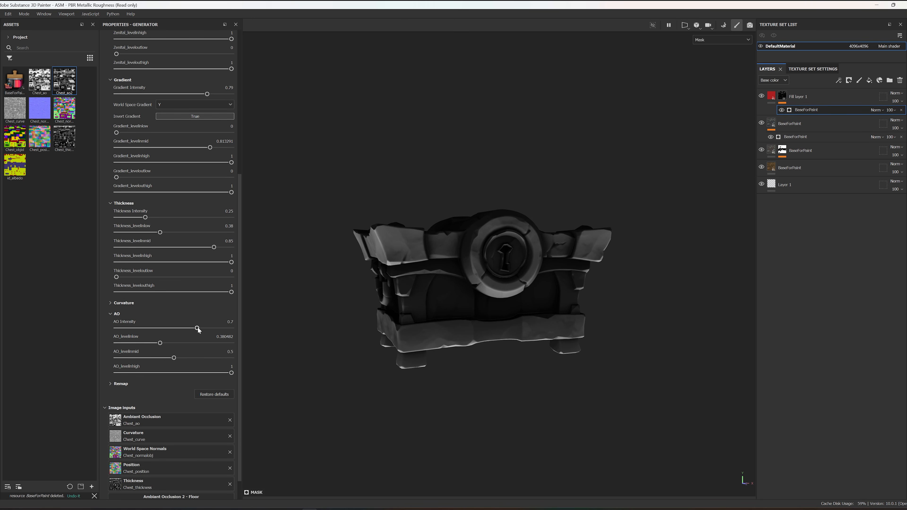
{"action": "mouse_move", "coordinate": [212, 337]}
{"action": "left_mouse_down"}
{"action": "mouse_move", "coordinate": [226, 338]}
{"action": "mouse_move", "coordinate": [191, 336]}
{"action": "left_mouse_up"}
{"action": "scroll", "coordinate": [168, 286], "scroll_direction": "up", "scroll_amount": 5}
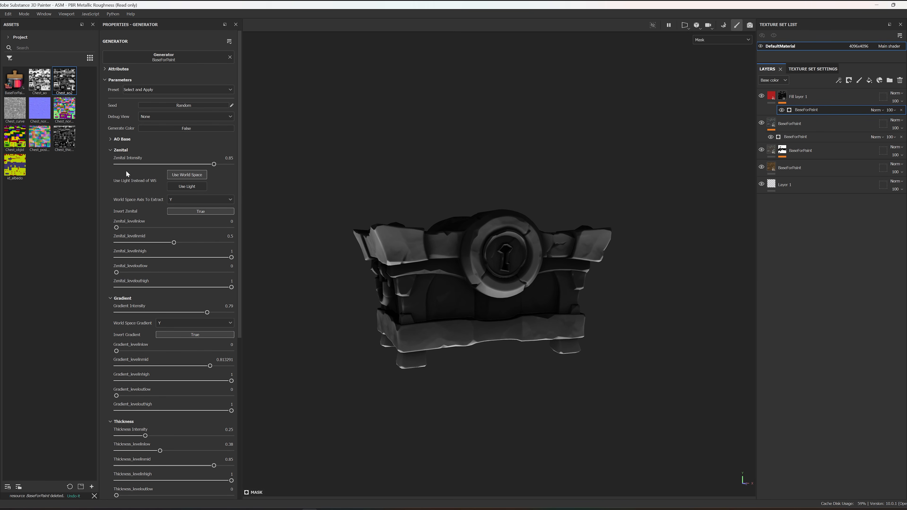
Step: Check the mask generator's AO Base settings and collapse the AO Base, Zenital, Gradient and Thickness groups
{"action": "left_click", "coordinate": [109, 139]}
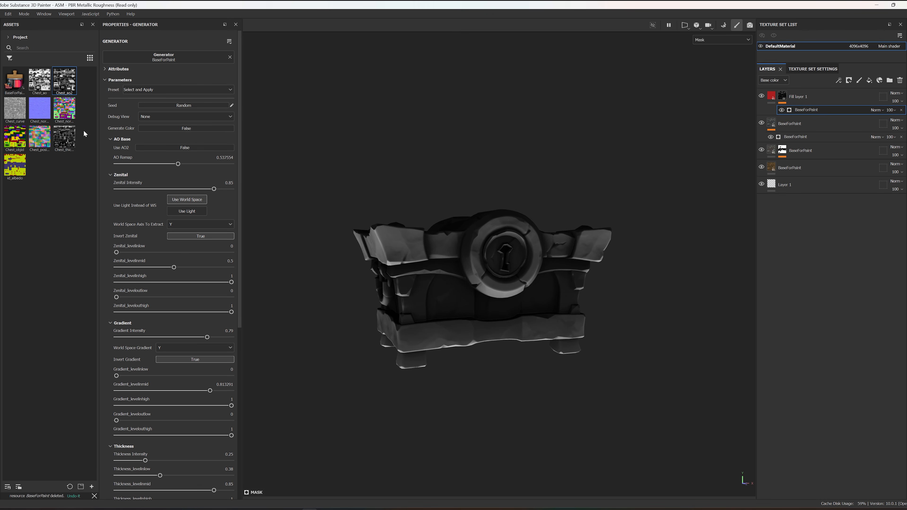
{"action": "left_click", "coordinate": [108, 139]}
{"action": "left_click", "coordinate": [109, 150]}
{"action": "left_click", "coordinate": [110, 161]}
{"action": "left_click", "coordinate": [111, 172]}
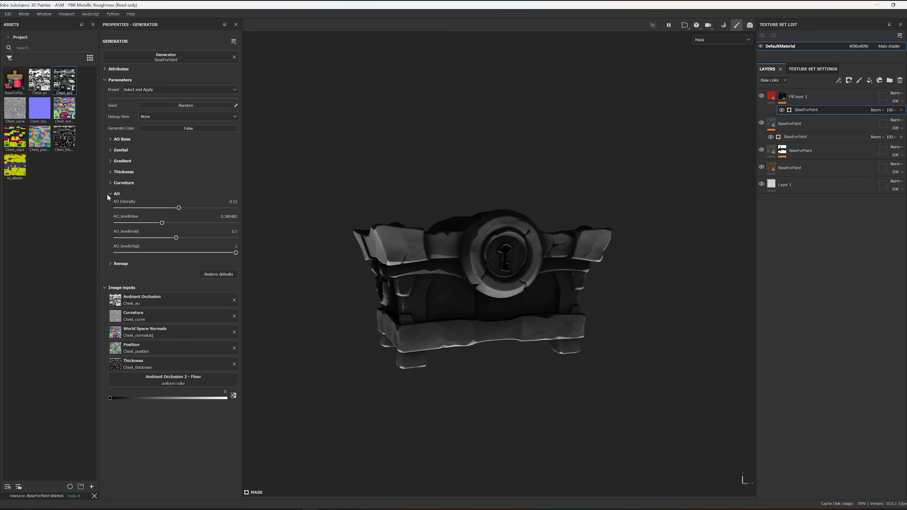
{"action": "scroll", "coordinate": [435, 232], "scroll_direction": "up", "scroll_amount": 3}
{"action": "scroll", "coordinate": [436, 227], "scroll_direction": "down", "scroll_amount": 4}
Step: Select the red fill layer's content instead of its mask and inspect the chest from several angles
{"action": "left_click_drag", "start_coordinate": [436, 226], "coordinate": [444, 263], "text": "alt"}
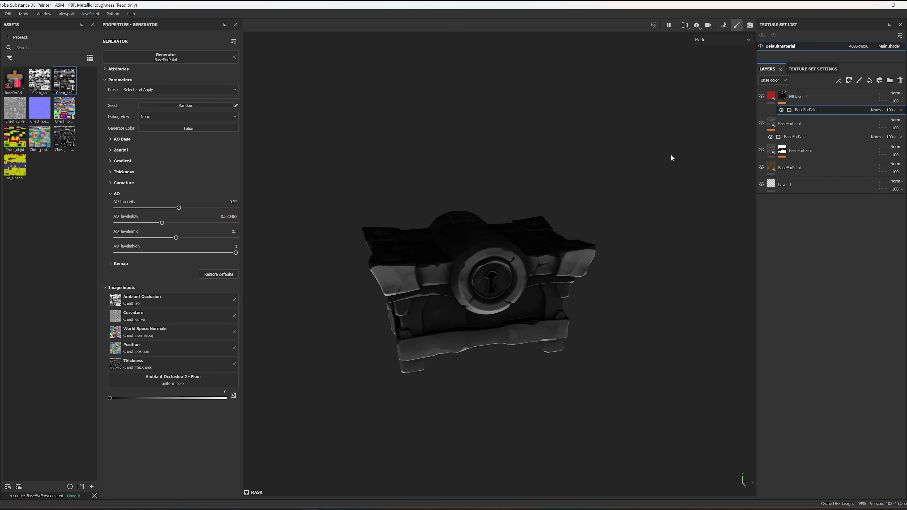
{"action": "left_click", "coordinate": [771, 98]}
{"action": "left_click_drag", "start_coordinate": [572, 201], "coordinate": [596, 205], "text": "alt"}
{"action": "left_click_drag", "start_coordinate": [505, 338], "coordinate": [476, 359], "text": "alt"}
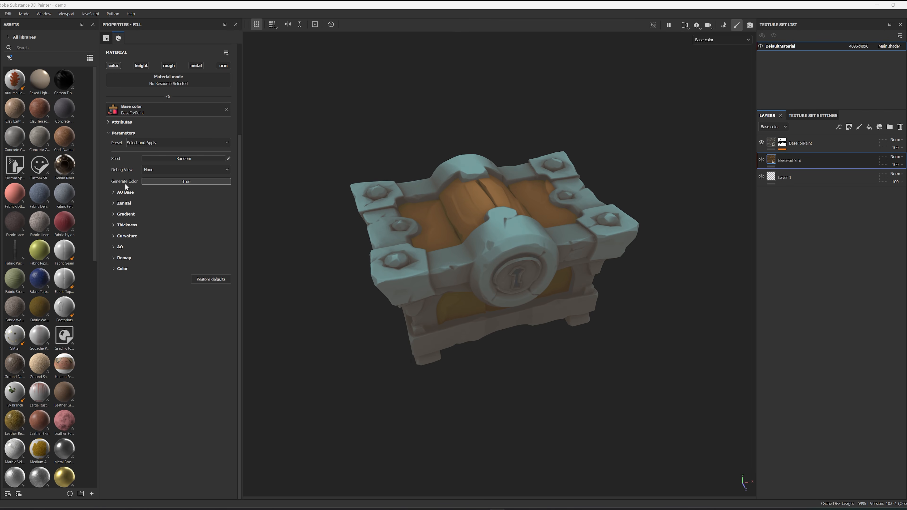
Step: Review the lower BaseForPaint layer's color settings, enable its roughness channel and assign BaseForPaint as the roughness source
{"action": "left_click", "coordinate": [119, 270]}
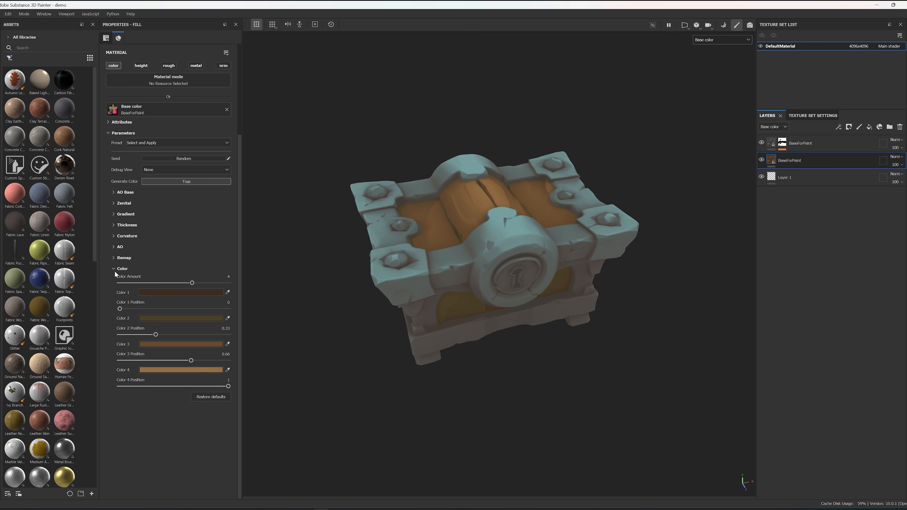
{"action": "left_click", "coordinate": [114, 270]}
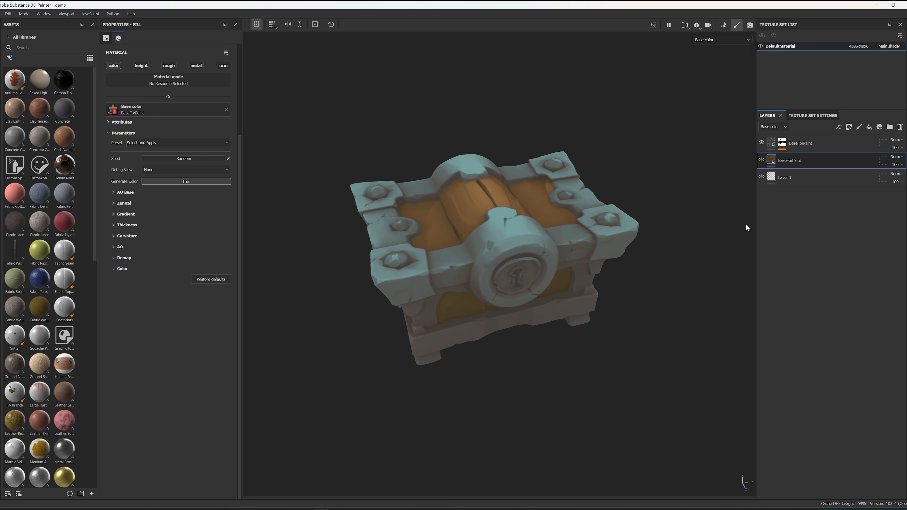
{"action": "left_click", "coordinate": [168, 66]}
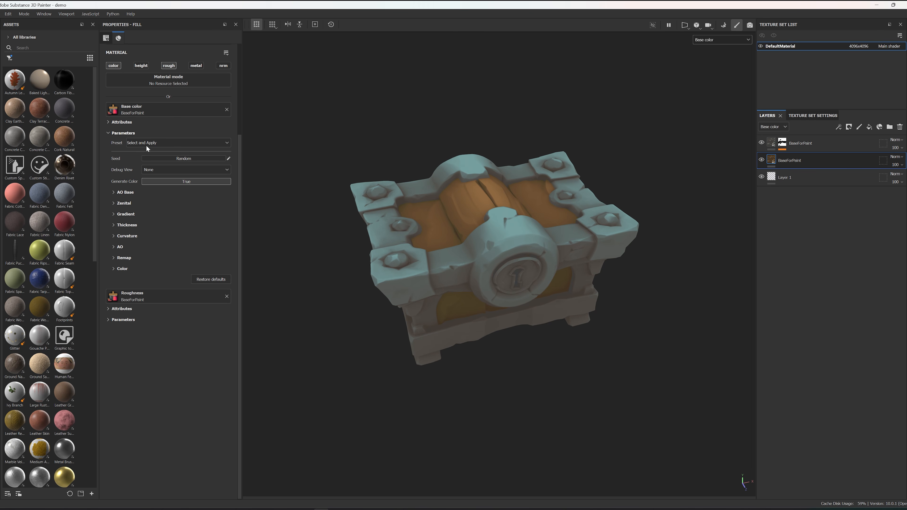
{"action": "left_click", "coordinate": [227, 296]}
{"action": "left_click", "coordinate": [168, 297]}
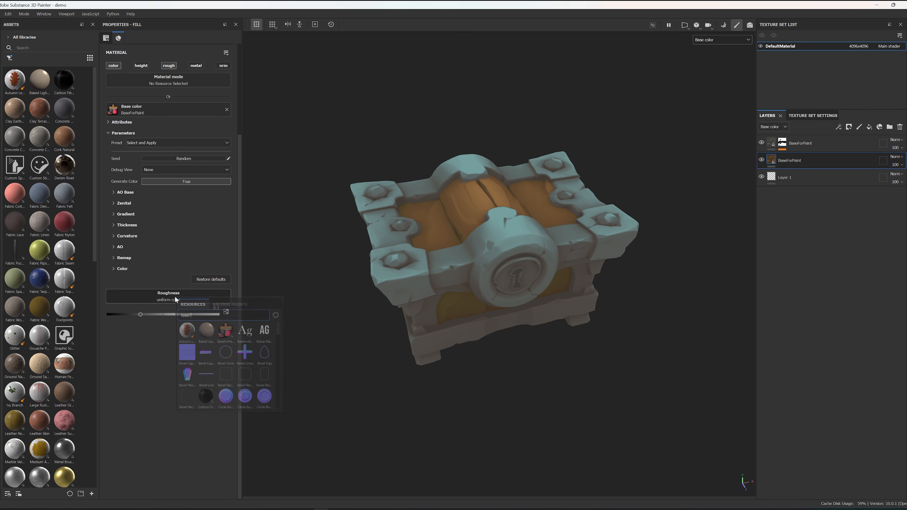
{"action": "type", "text": "base"}
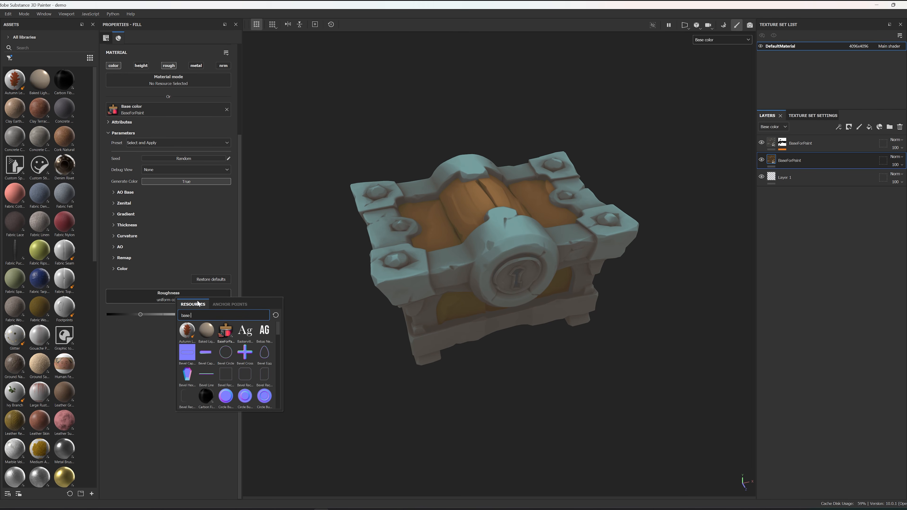
{"action": "left_click", "coordinate": [227, 335]}
Step: Display only the Roughness channel on the chest
{"action": "left_click", "coordinate": [713, 42]}
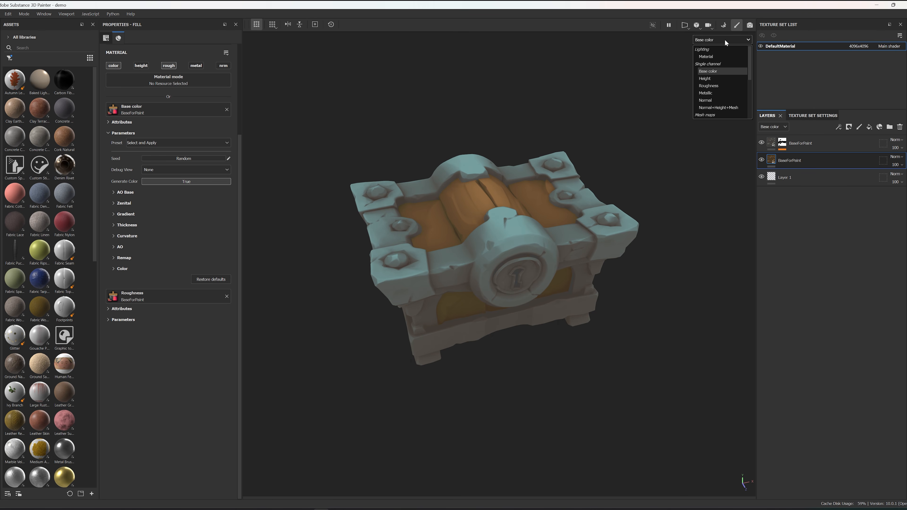
{"action": "left_click", "coordinate": [709, 85]}
{"action": "left_click_drag", "start_coordinate": [603, 184], "coordinate": [603, 125], "text": "alt"}
Step: Apply the Roughness preset to the BaseForPaint resource in the lower layer's roughness channel
{"action": "left_click", "coordinate": [108, 320]}
{"action": "scroll", "coordinate": [514, 200], "scroll_direction": "up", "scroll_amount": 2}
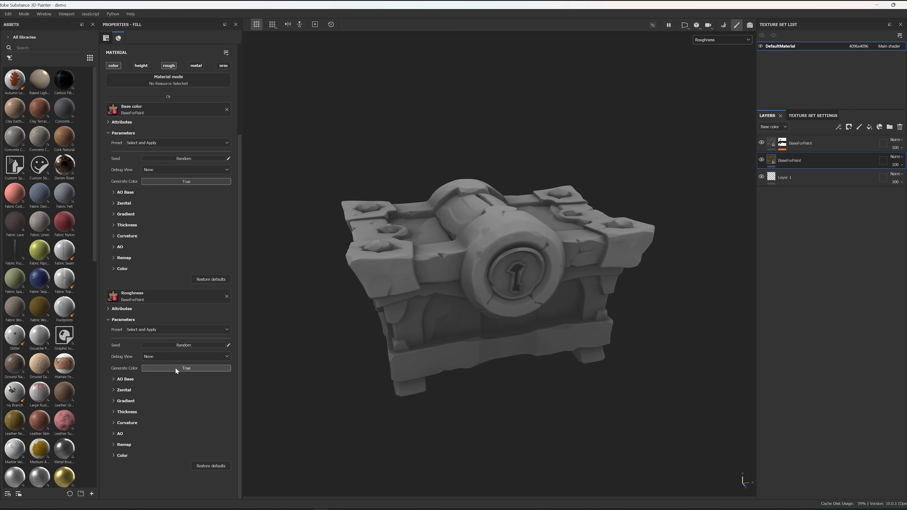
{"action": "left_click", "coordinate": [160, 330]}
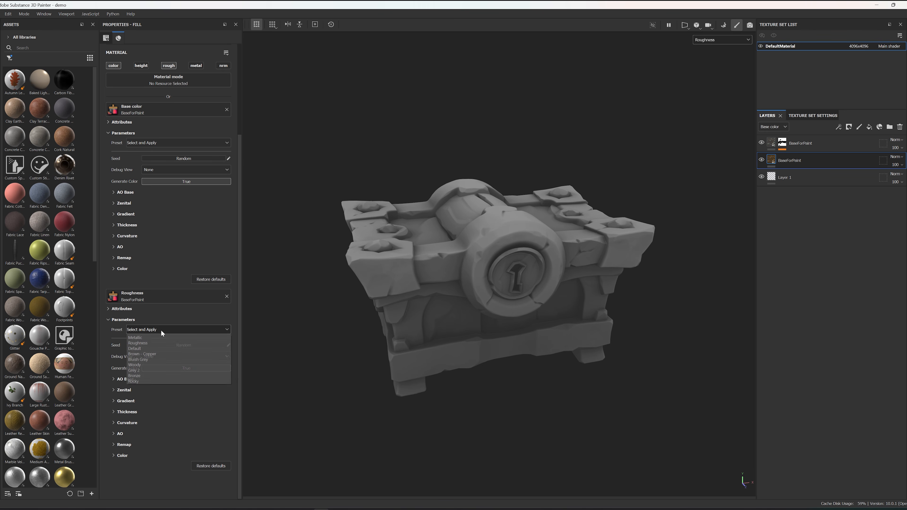
{"action": "left_click", "coordinate": [151, 344]}
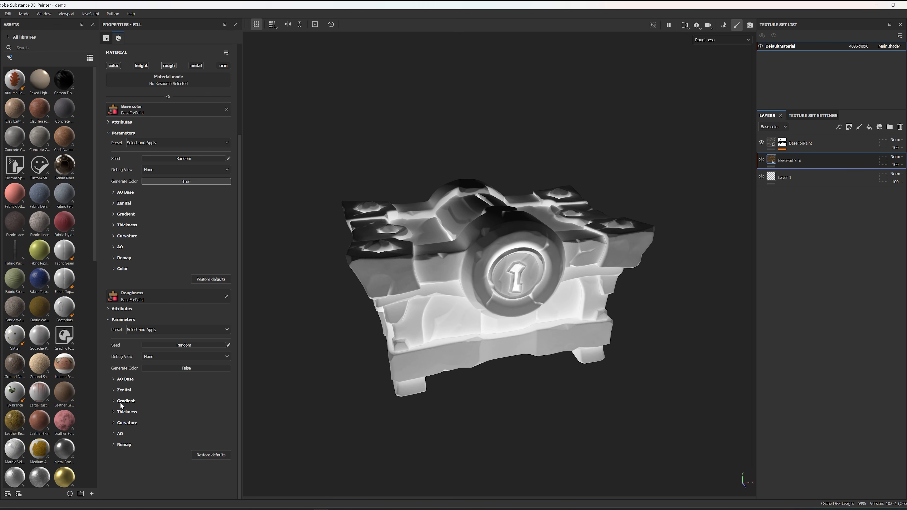
Step: Set the lower layer's roughness remap to Out Level Low 0.01 and Out Level High 0.44, and inspect the chest
{"action": "left_click", "coordinate": [113, 444]}
{"action": "scroll", "coordinate": [167, 395], "scroll_direction": "down", "scroll_amount": 1}
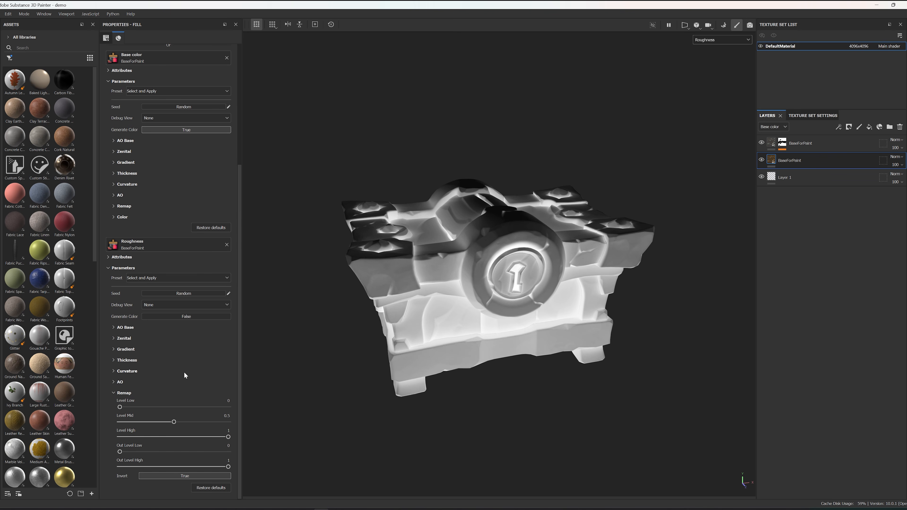
{"action": "left_click_drag", "start_coordinate": [463, 334], "coordinate": [447, 344], "text": "alt"}
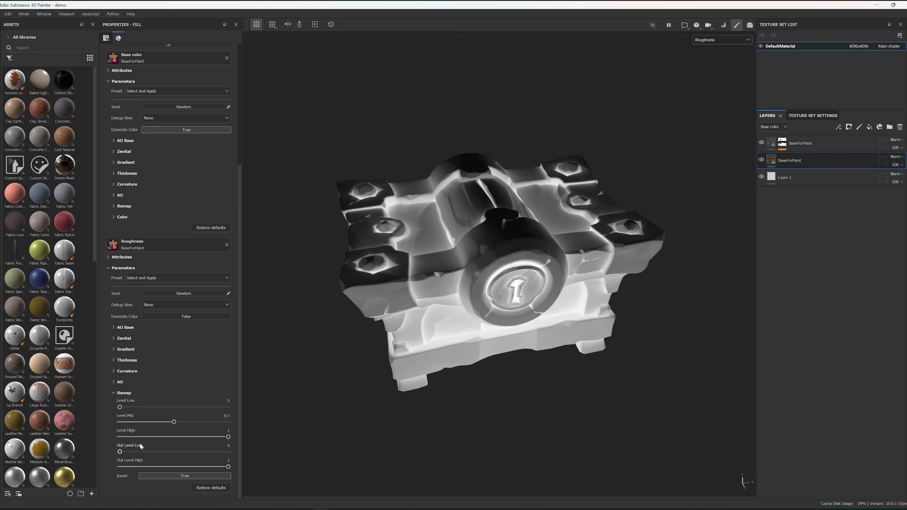
{"action": "left_click_drag", "start_coordinate": [514, 373], "coordinate": [514, 347], "text": "alt"}
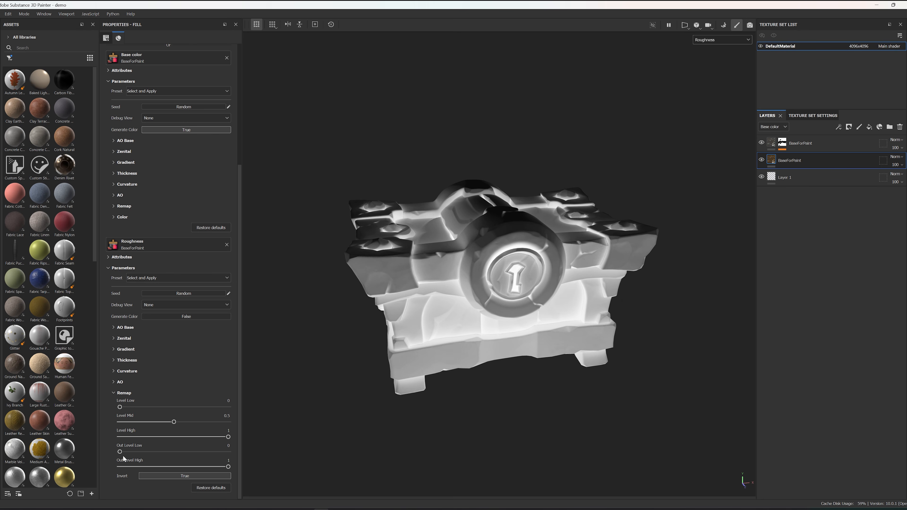
{"action": "mouse_move", "coordinate": [132, 453]}
{"action": "left_mouse_down"}
{"action": "mouse_move", "coordinate": [163, 450]}
{"action": "mouse_move", "coordinate": [120, 453]}
{"action": "left_mouse_up"}
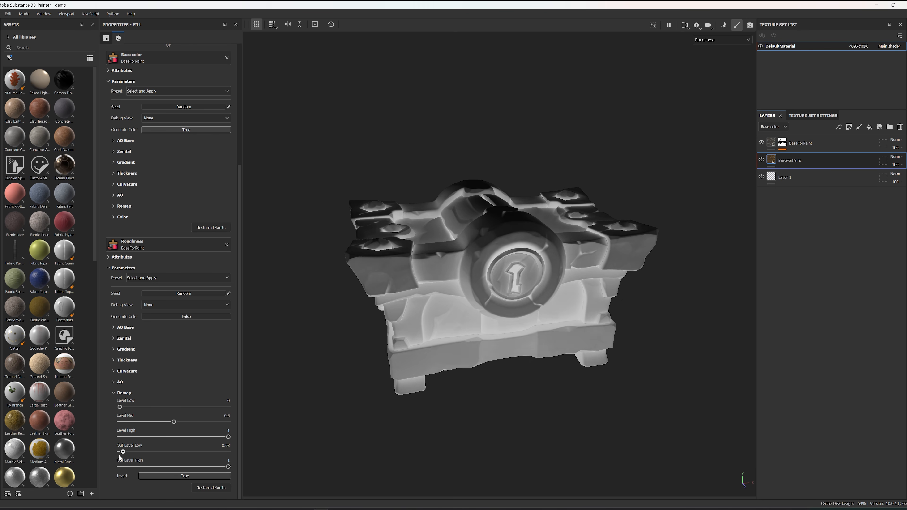
{"action": "left_click_drag", "start_coordinate": [228, 466], "coordinate": [167, 467]}
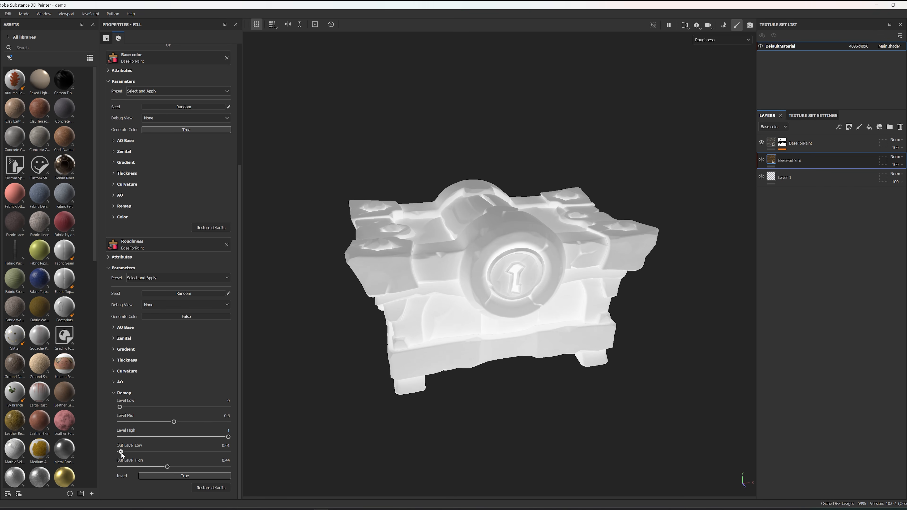
{"action": "mouse_move", "coordinate": [513, 310]}
{"action": "left_mouse_down", "text": "alt"}
{"action": "mouse_move", "coordinate": [504, 344]}
{"action": "mouse_move", "coordinate": [516, 308]}
{"action": "left_mouse_up", "text": "alt"}
{"action": "middle_click_drag", "start_coordinate": [523, 297], "coordinate": [522, 333], "text": "alt"}
{"action": "mouse_move", "coordinate": [523, 333]}
{"action": "left_mouse_down", "text": "alt"}
{"action": "mouse_move", "coordinate": [592, 333]}
{"action": "mouse_move", "coordinate": [535, 310]}
{"action": "mouse_move", "coordinate": [528, 346]}
{"action": "left_mouse_up", "text": "alt"}
Step: Enable roughness on the upper masked BaseForPaint layer, assign BaseForPaint to it and apply the Roughness preset
{"action": "left_click", "coordinate": [773, 143]}
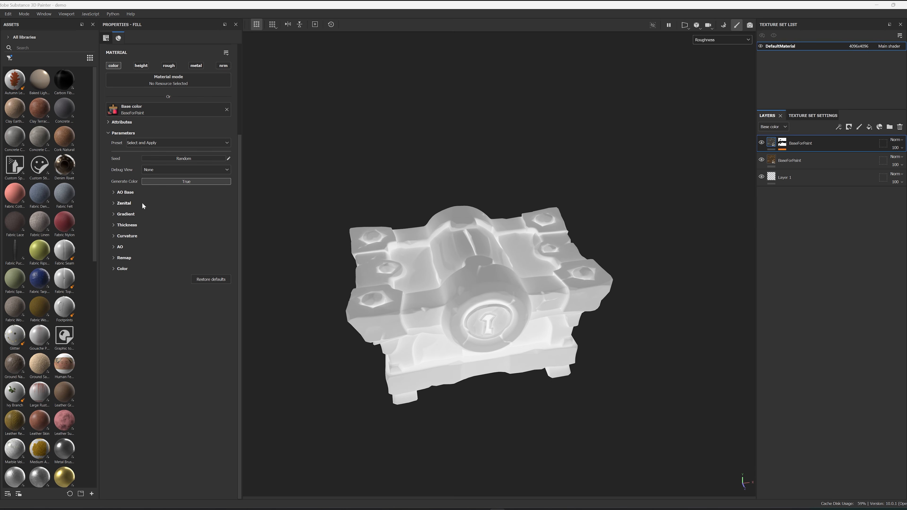
{"action": "left_click", "coordinate": [168, 66]}
{"action": "left_click", "coordinate": [124, 298]}
{"action": "left_click", "coordinate": [194, 339]}
{"action": "left_click", "coordinate": [175, 330]}
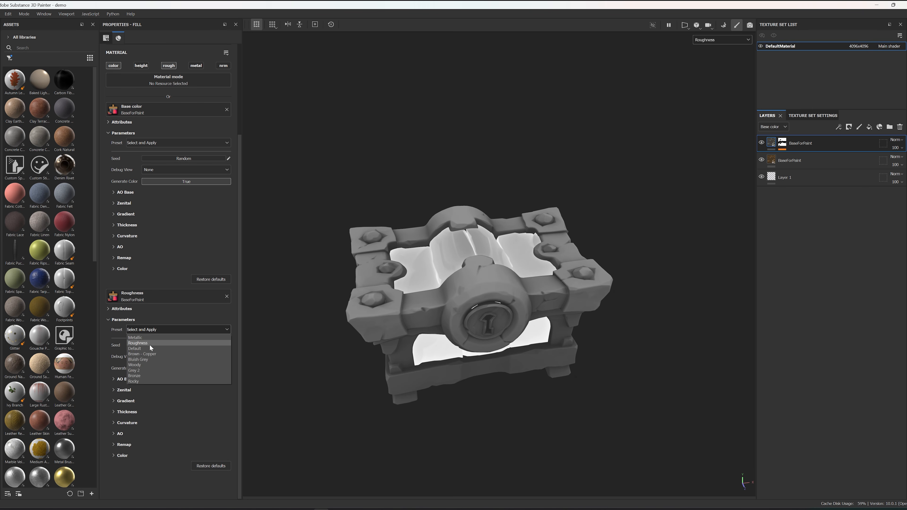
{"action": "left_click", "coordinate": [152, 344]}
Step: Set the upper layer's roughness remap to Out Level Low 0.46 and Out Level High 0.88, and inspect the chest
{"action": "left_click", "coordinate": [114, 444]}
{"action": "scroll", "coordinate": [175, 436], "scroll_direction": "down", "scroll_amount": 3}
{"action": "left_click_drag", "start_coordinate": [228, 467], "coordinate": [189, 467]}
{"action": "left_click_drag", "start_coordinate": [121, 452], "coordinate": [216, 467]}
{"action": "left_click_drag", "start_coordinate": [165, 454], "coordinate": [170, 453]}
{"action": "left_click_drag", "start_coordinate": [447, 383], "coordinate": [473, 389], "text": "alt"}
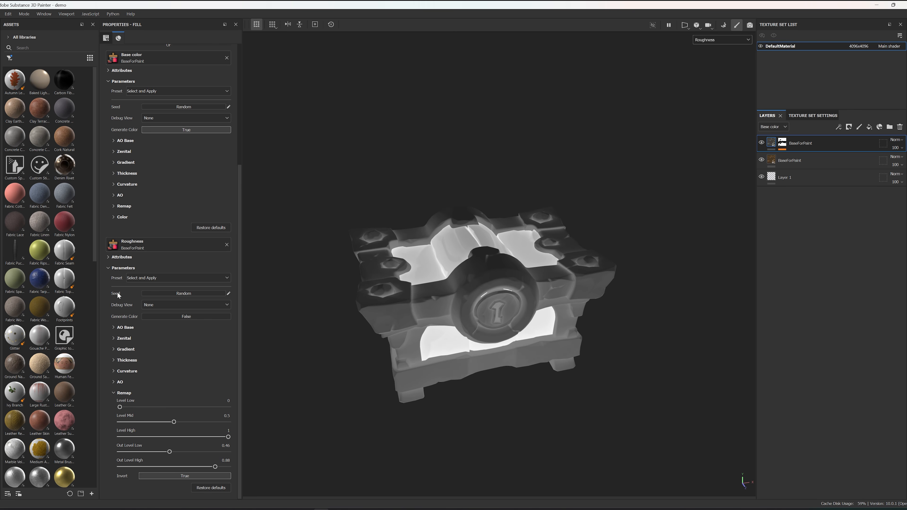
{"action": "left_click_drag", "start_coordinate": [518, 339], "coordinate": [551, 367], "text": "alt"}
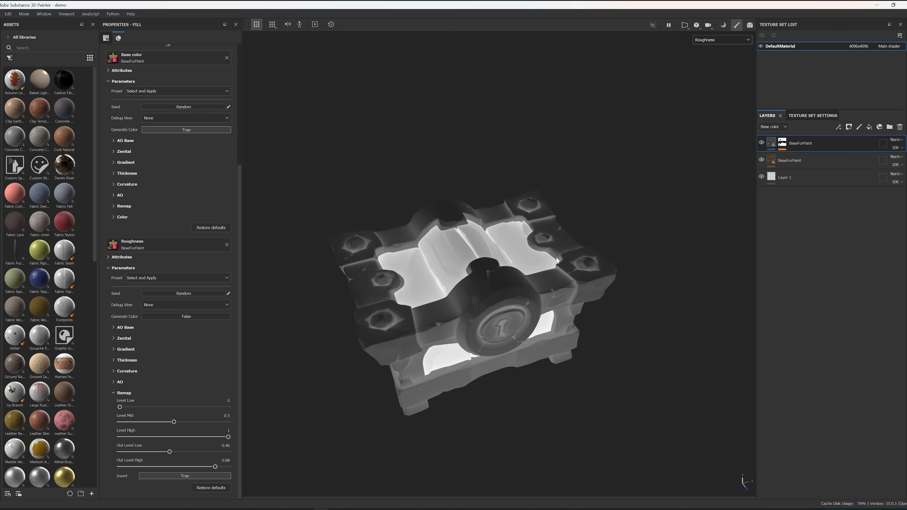
Step: Lower the Zenital Intensity of the upper layer's roughness to 0.27 and check the chest's front
{"action": "left_click", "coordinate": [113, 338]}
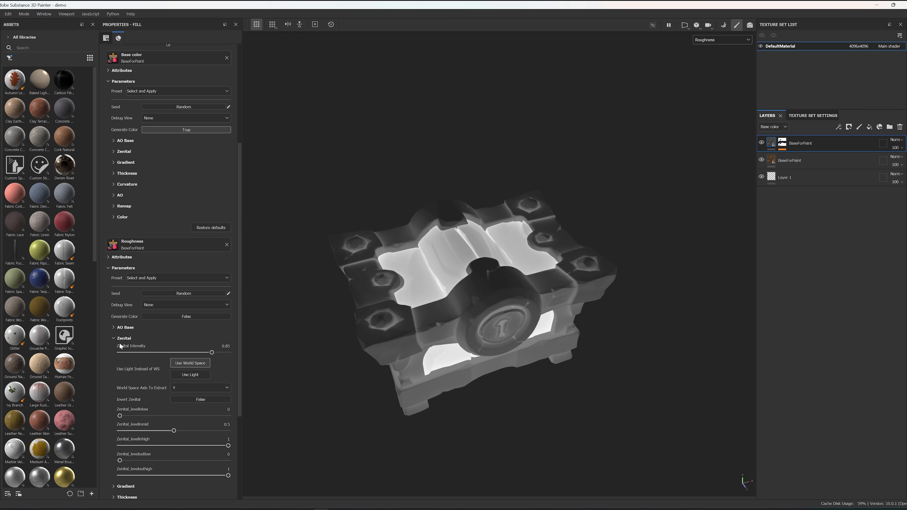
{"action": "left_click_drag", "start_coordinate": [210, 352], "coordinate": [149, 353]}
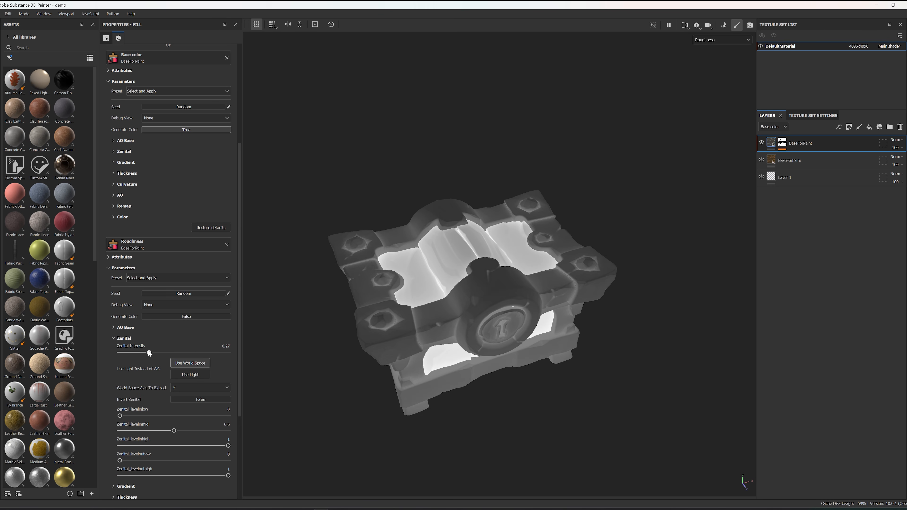
{"action": "left_click_drag", "start_coordinate": [575, 264], "coordinate": [488, 229], "text": "alt"}
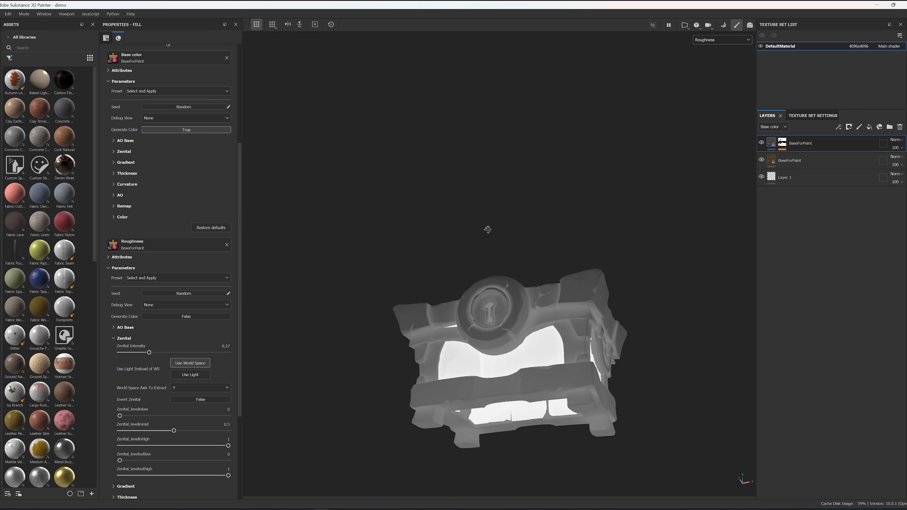
Step: Lower the Gradient Intensity of the upper layer's roughness to 0.15 and inspect the chest from above
{"action": "left_click", "coordinate": [113, 339]}
{"action": "left_click", "coordinate": [115, 350]}
{"action": "left_click_drag", "start_coordinate": [182, 364], "coordinate": [136, 364]}
{"action": "mouse_move", "coordinate": [464, 307]}
{"action": "left_mouse_down", "text": "alt"}
{"action": "mouse_move", "coordinate": [476, 358]}
{"action": "mouse_move", "coordinate": [596, 276]}
{"action": "mouse_move", "coordinate": [442, 210]}
{"action": "mouse_move", "coordinate": [449, 299]}
{"action": "left_mouse_up", "text": "alt"}
{"action": "middle_click_drag", "start_coordinate": [464, 260], "coordinate": [485, 297], "text": "alt"}
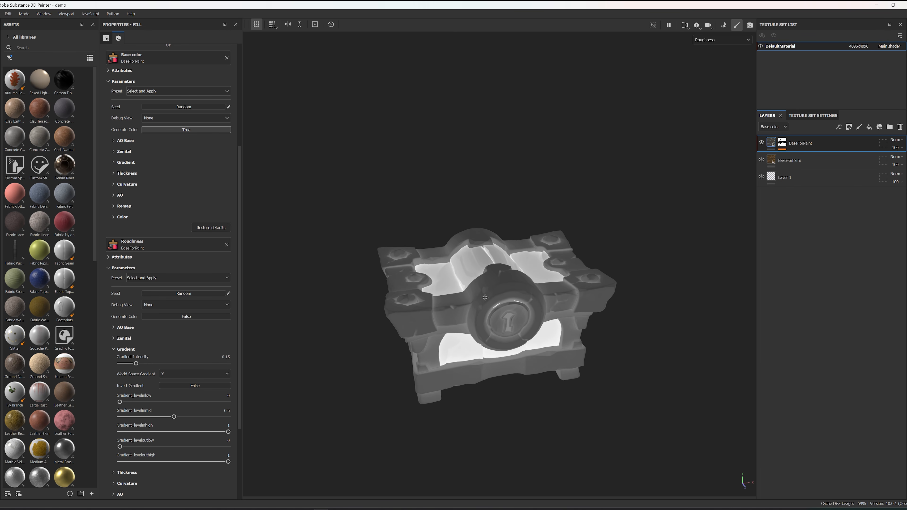
{"action": "left_click_drag", "start_coordinate": [626, 232], "coordinate": [648, 221], "text": "alt"}
{"action": "middle_click_drag", "start_coordinate": [613, 243], "coordinate": [604, 262], "text": "alt"}
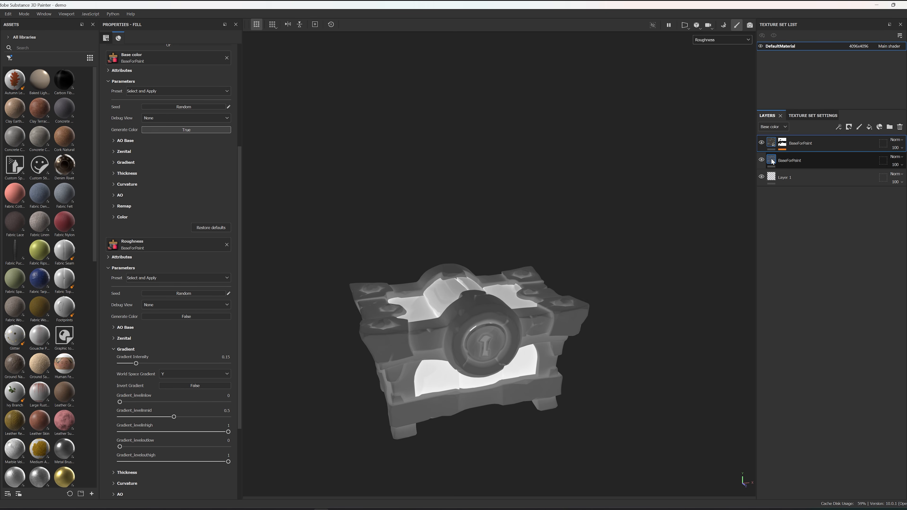
Step: Review the lower BaseForPaint layer's roughness settings and display only the Metallic channel on the chest
{"action": "left_click", "coordinate": [795, 164]}
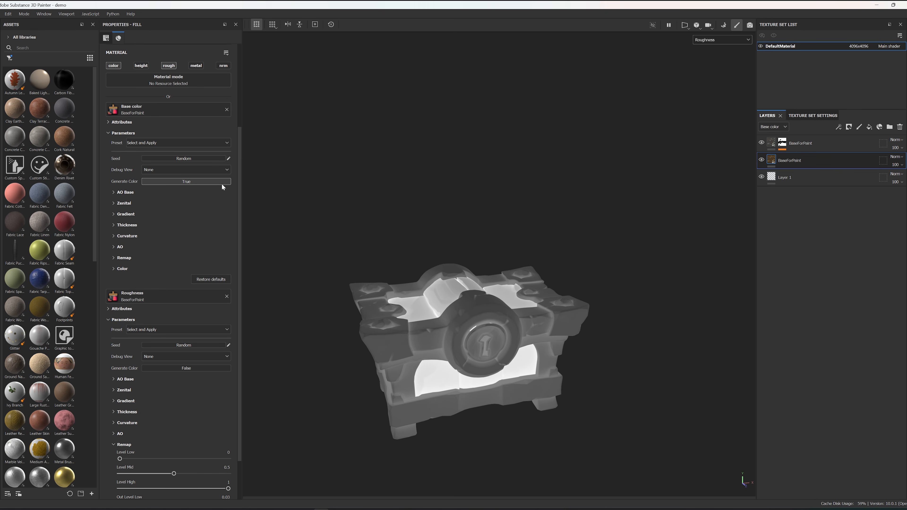
{"action": "scroll", "coordinate": [169, 353], "scroll_direction": "down", "scroll_amount": 3}
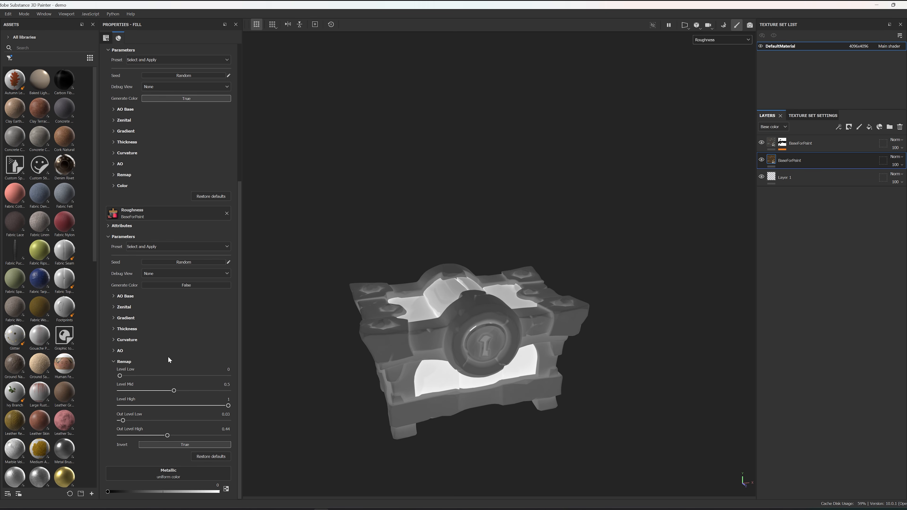
{"action": "left_click", "coordinate": [713, 41]}
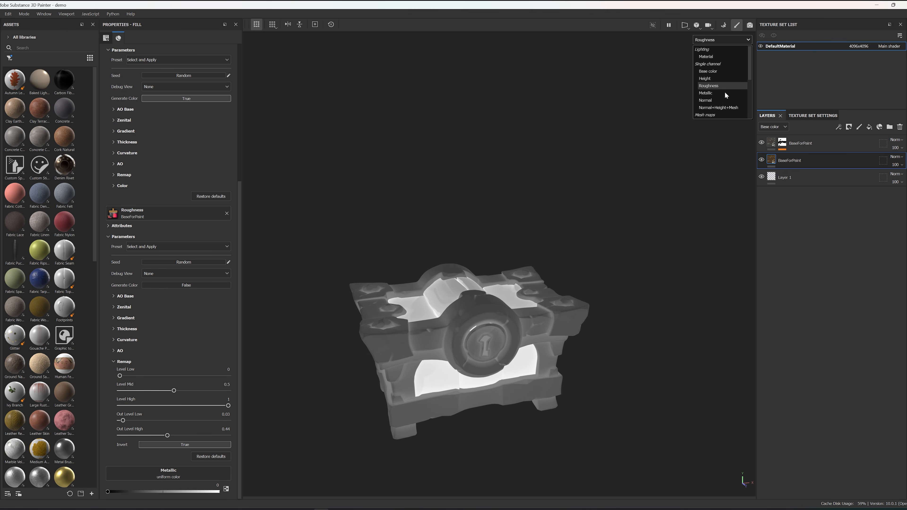
{"action": "left_click", "coordinate": [721, 92]}
{"action": "left_click_drag", "start_coordinate": [643, 153], "coordinate": [308, 443], "text": "alt"}
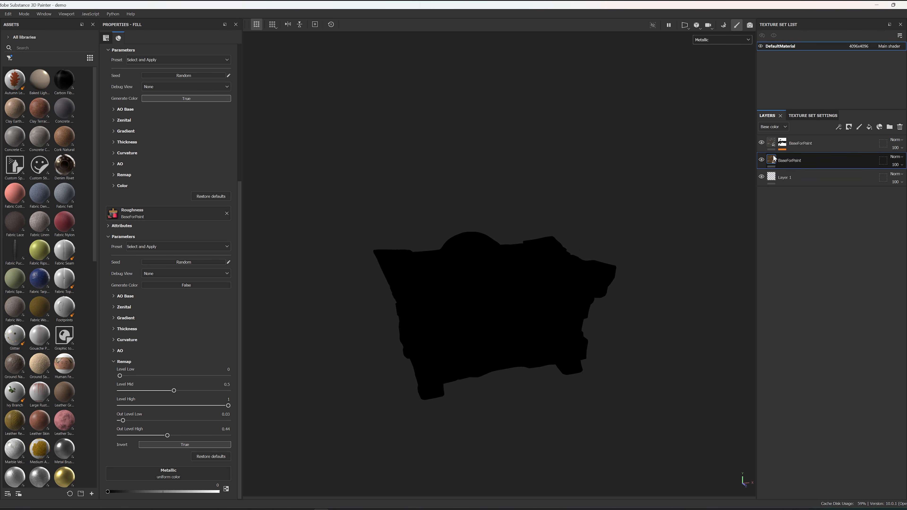
Step: Assign BaseForPaint to the Metallic channel of the upper masked BaseForPaint layer
{"action": "left_click", "coordinate": [772, 143]}
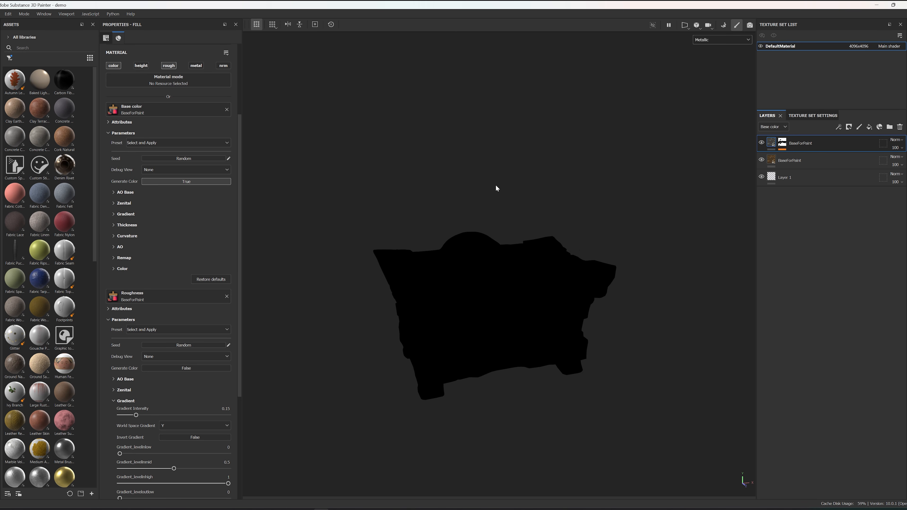
{"action": "scroll", "coordinate": [174, 272], "scroll_direction": "down", "scroll_amount": 8}
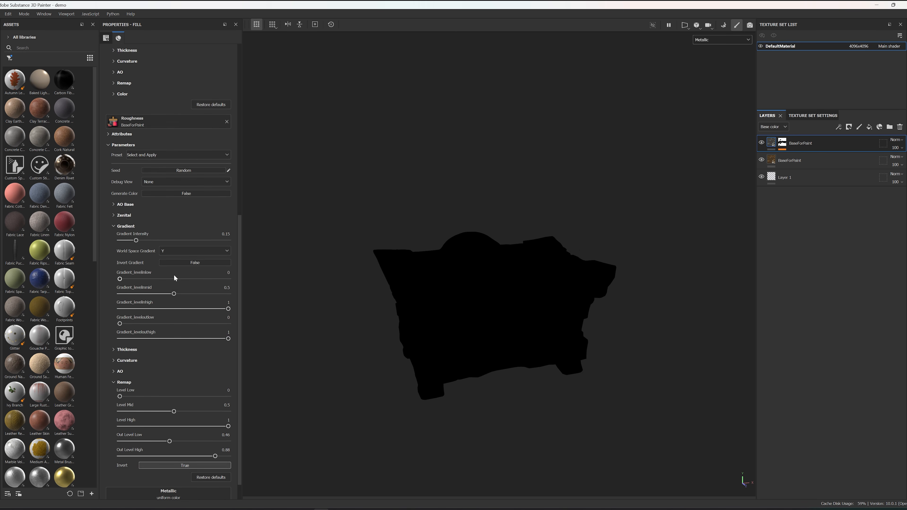
{"action": "left_click", "coordinate": [175, 475]}
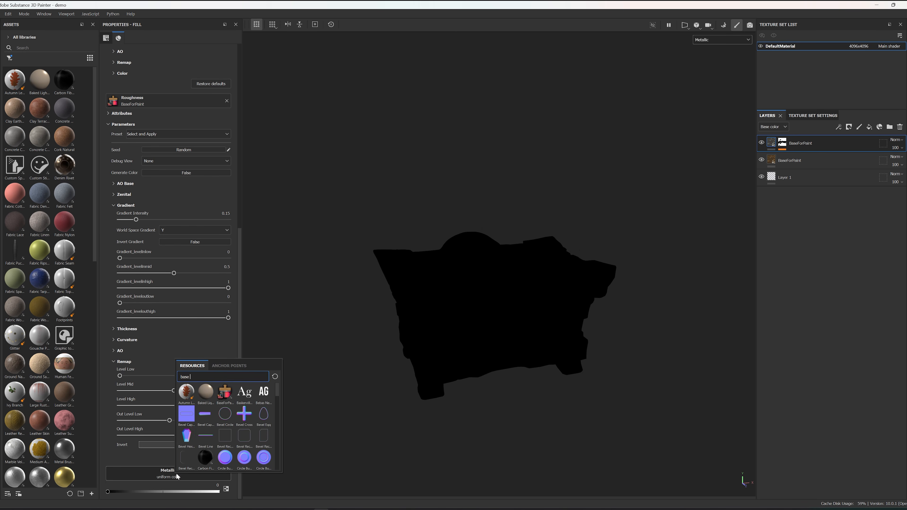
{"action": "left_click", "coordinate": [226, 394]}
{"action": "left_click_drag", "start_coordinate": [498, 264], "coordinate": [494, 308], "text": "alt"}
Step: Set Generate Color to False for the upper layer's metallic BaseForPaint
{"action": "scroll", "coordinate": [92, 479], "scroll_direction": "down", "scroll_amount": 4}
{"action": "scroll", "coordinate": [127, 447], "scroll_direction": "down", "scroll_amount": 2}
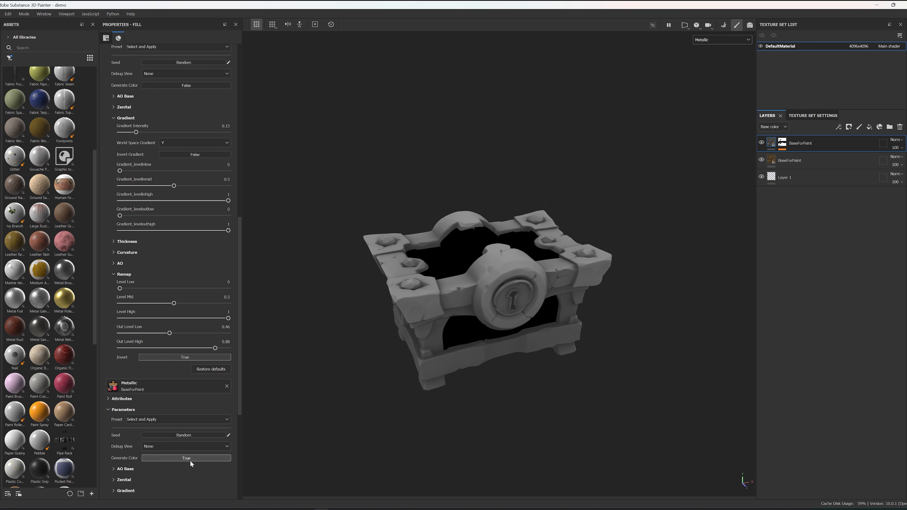
{"action": "left_click", "coordinate": [155, 458]}
{"action": "left_click", "coordinate": [147, 426]}
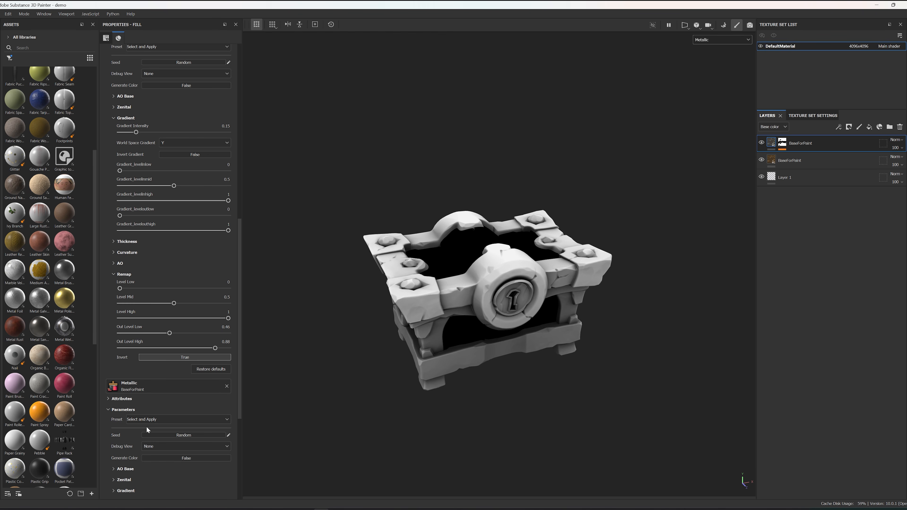
Step: Set the upper layer's metallic remap to Out Level Low 0.33, inspecting the chest's top and underside
{"action": "scroll", "coordinate": [146, 427], "scroll_direction": "down", "scroll_amount": 5}
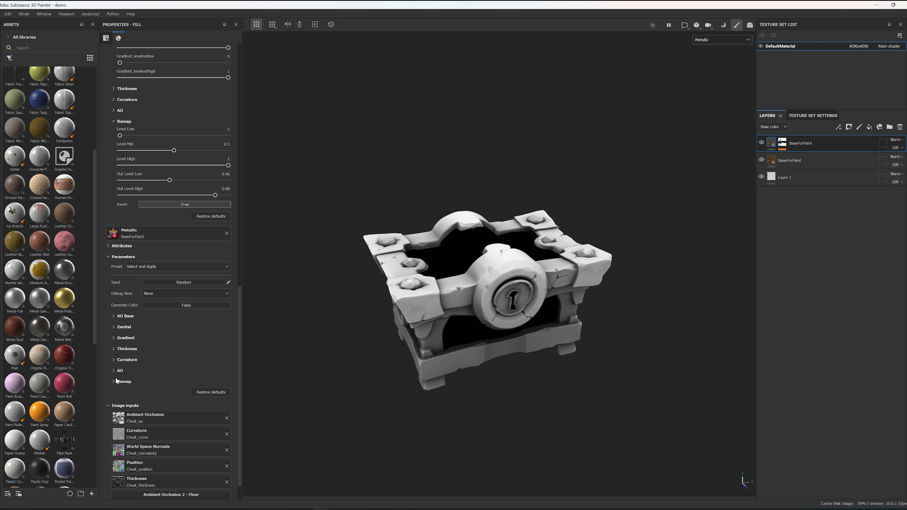
{"action": "left_click", "coordinate": [114, 381]}
{"action": "left_click_drag", "start_coordinate": [422, 229], "coordinate": [477, 257], "text": "alt"}
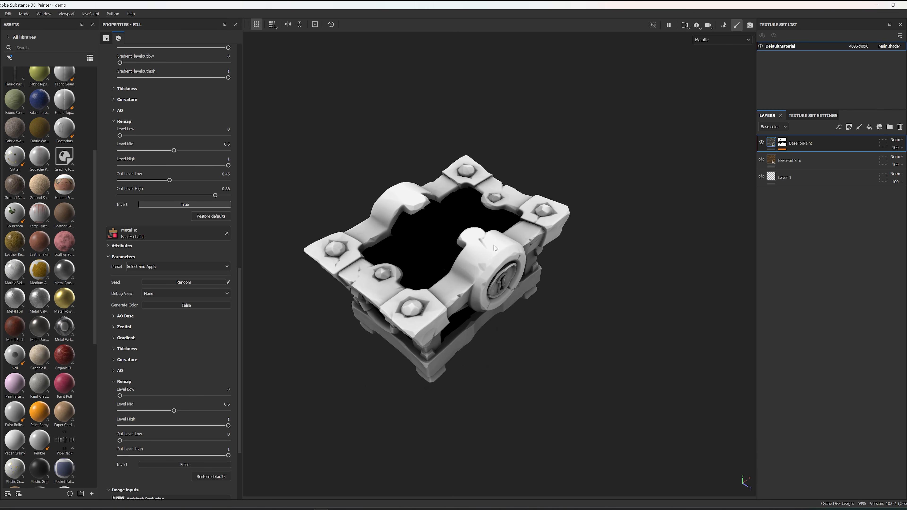
{"action": "left_click_drag", "start_coordinate": [489, 279], "coordinate": [464, 307], "text": "alt"}
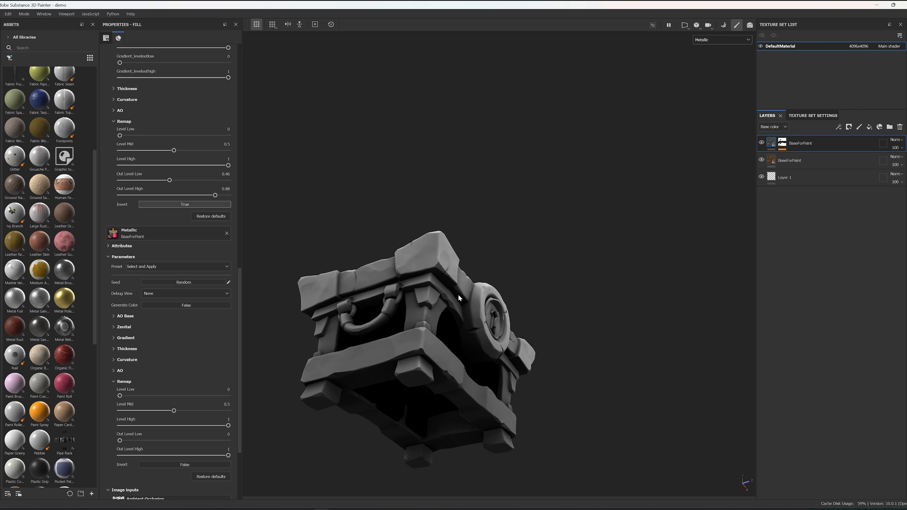
{"action": "mouse_move", "coordinate": [463, 291]}
{"action": "left_mouse_down", "text": "alt"}
{"action": "mouse_move", "coordinate": [430, 432]}
{"action": "mouse_move", "coordinate": [452, 302]}
{"action": "mouse_move", "coordinate": [470, 290]}
{"action": "left_mouse_up", "text": "alt"}
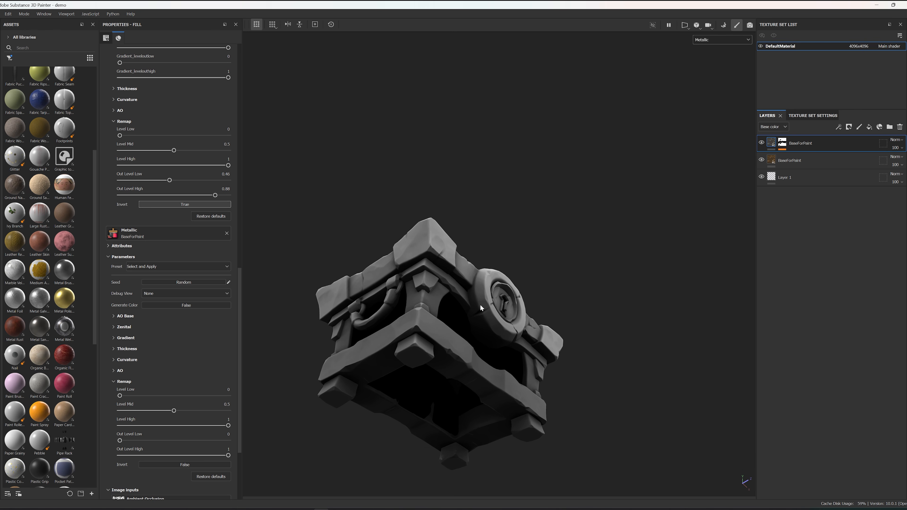
{"action": "left_click_drag", "start_coordinate": [501, 283], "coordinate": [484, 323], "text": "alt"}
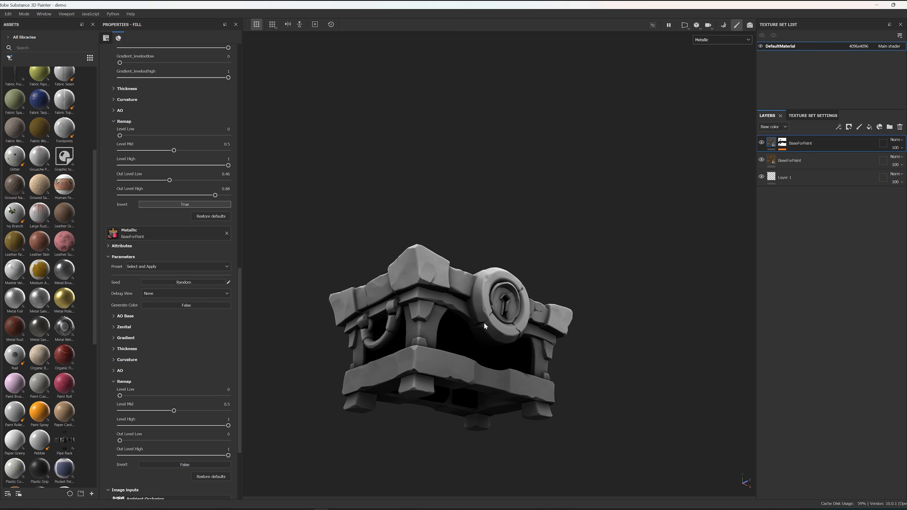
{"action": "left_click_drag", "start_coordinate": [119, 440], "coordinate": [156, 441]}
{"action": "left_click_drag", "start_coordinate": [357, 364], "coordinate": [387, 425], "text": "alt"}
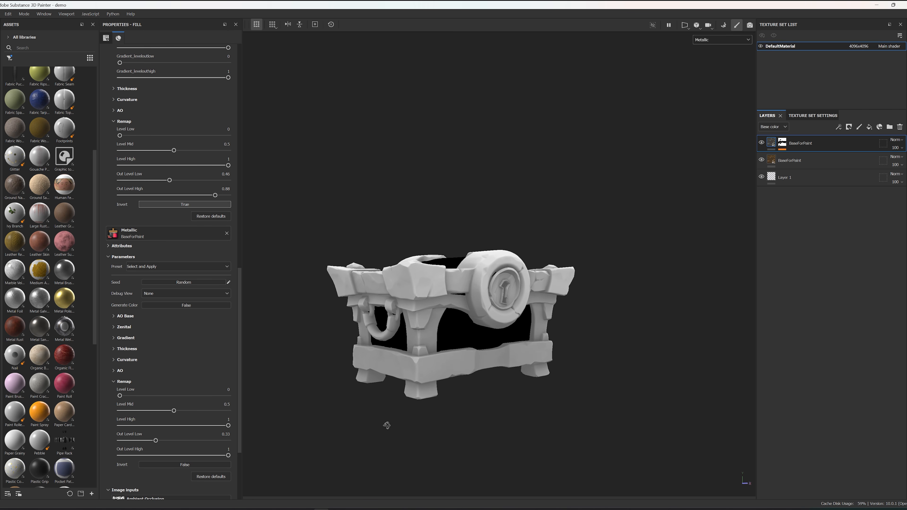
{"action": "left_click_drag", "start_coordinate": [472, 297], "coordinate": [464, 251], "text": "alt"}
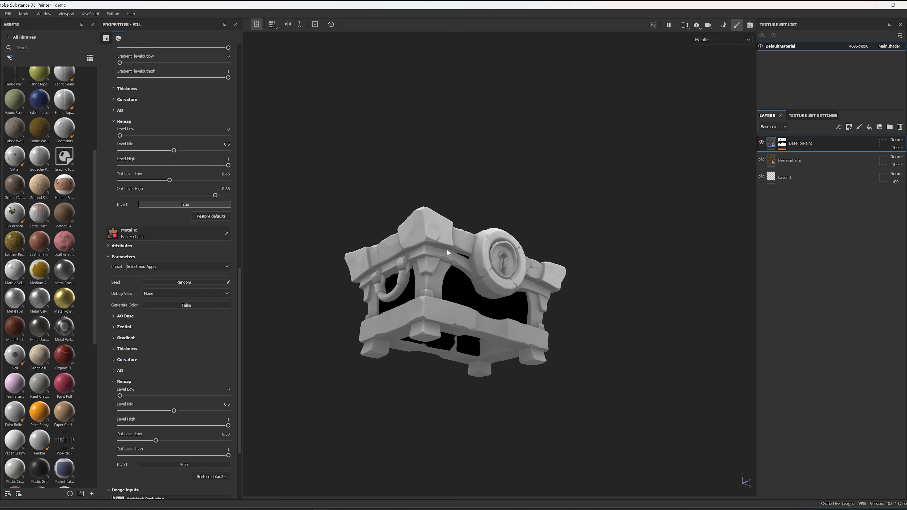
{"action": "left_click_drag", "start_coordinate": [603, 132], "coordinate": [560, 220], "text": "alt"}
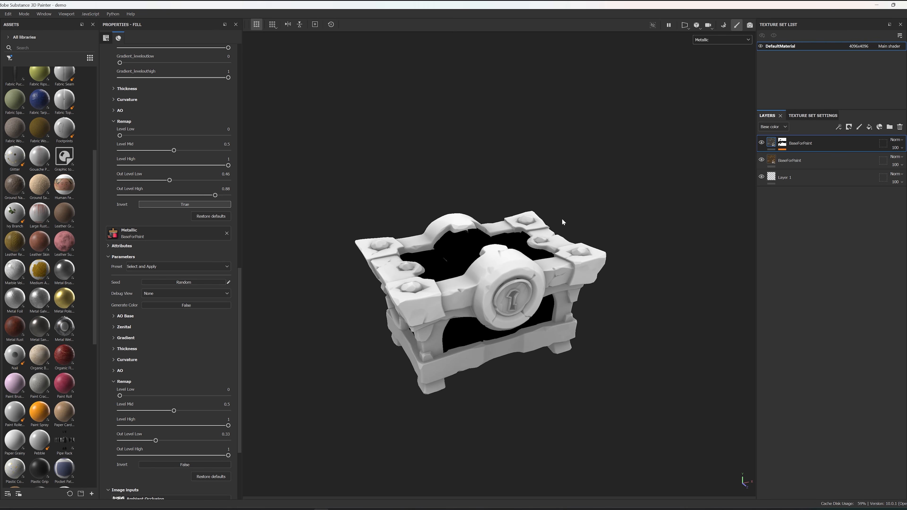
Step: Display the full Material view and examine the chest's metal and wood surfaces under different lighting angles
{"action": "left_click", "coordinate": [735, 37]}
{"action": "left_click", "coordinate": [722, 51]}
{"action": "left_click_drag", "start_coordinate": [711, 63], "coordinate": [606, 203], "text": "alt"}
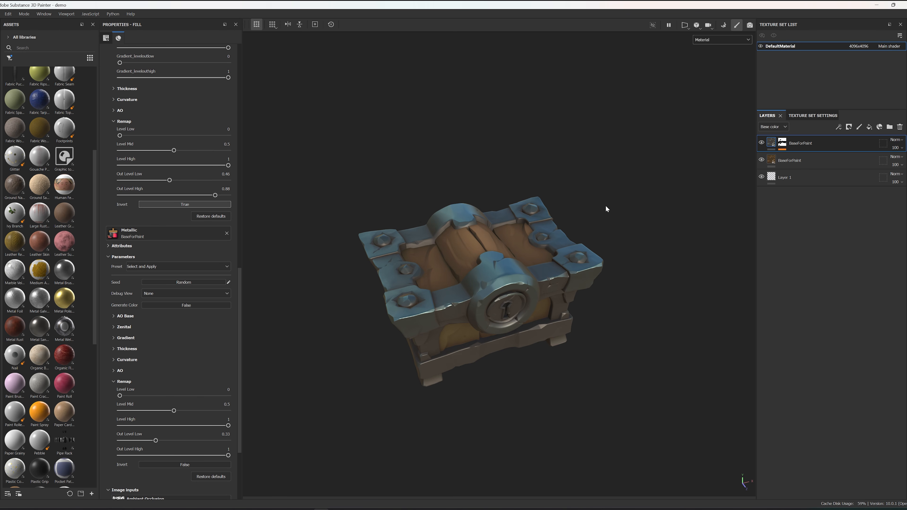
{"action": "left_click_drag", "start_coordinate": [593, 197], "coordinate": [617, 210], "text": "alt"}
{"action": "right_click_drag", "start_coordinate": [617, 211], "coordinate": [634, 211], "text": "shift"}
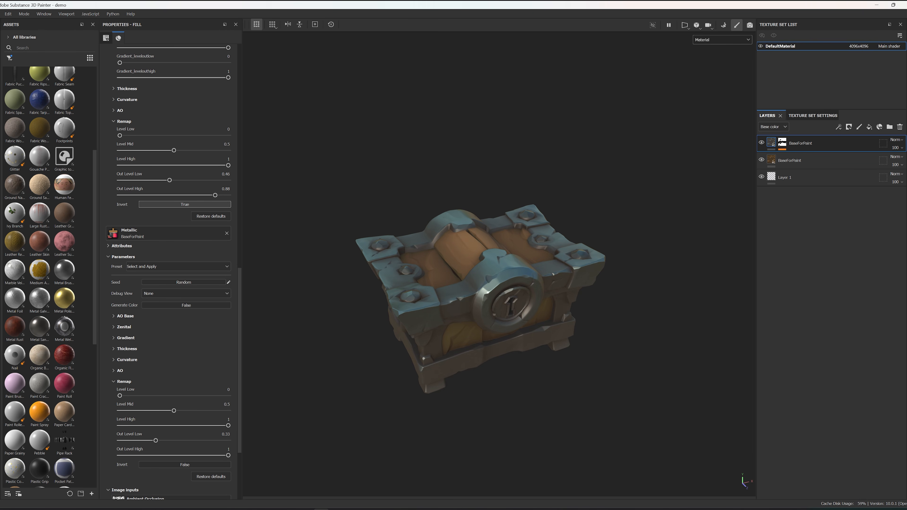